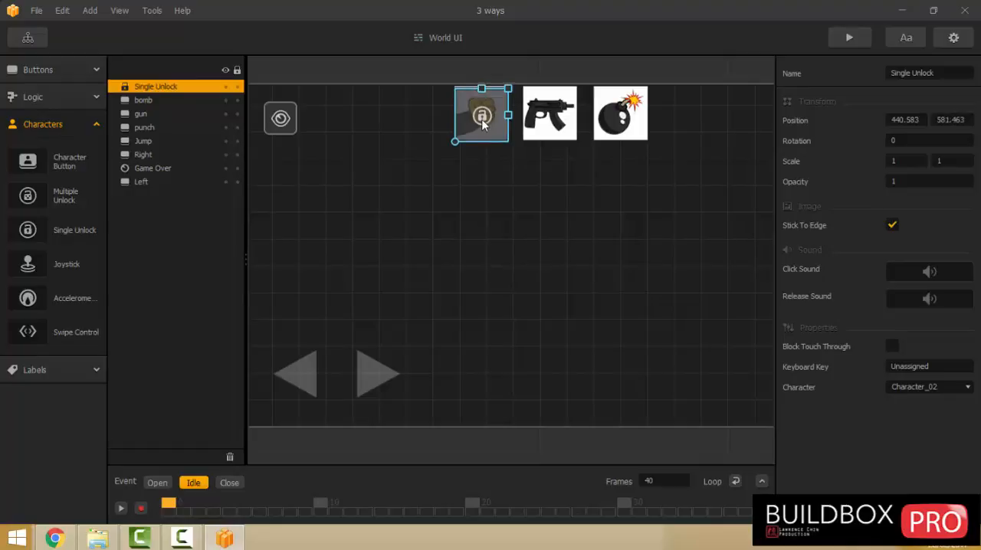
# Preview the game from the start, switch to the punch character, test its jump and punch controls, and close the preview.
pyautogui.click(465, 240)
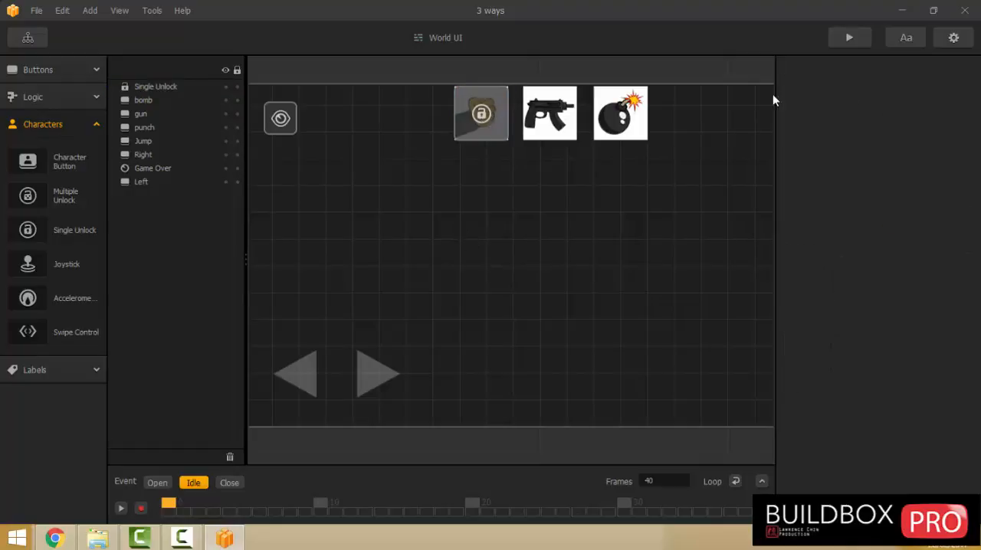
pyautogui.click(849, 38)
pyautogui.click(442, 314)
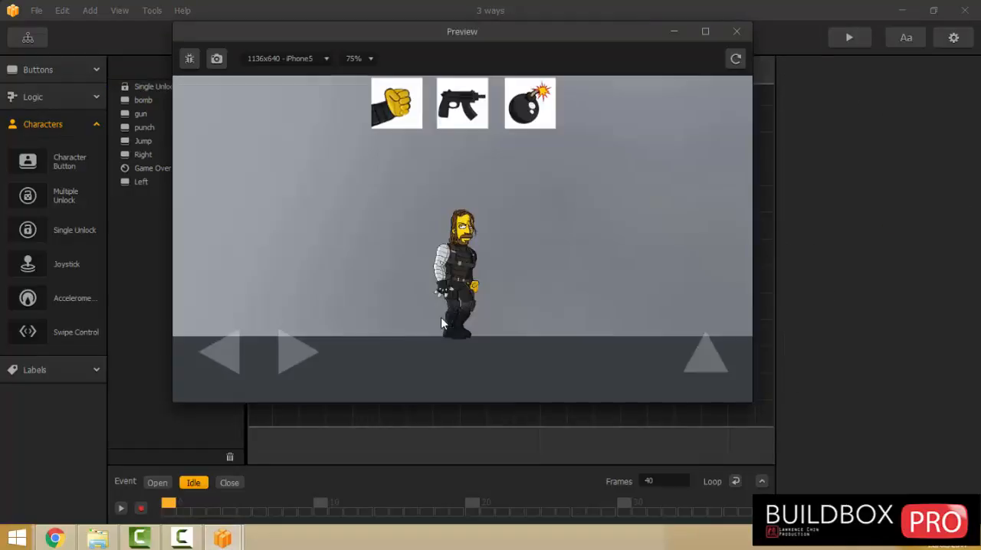
pyautogui.click(390, 107)
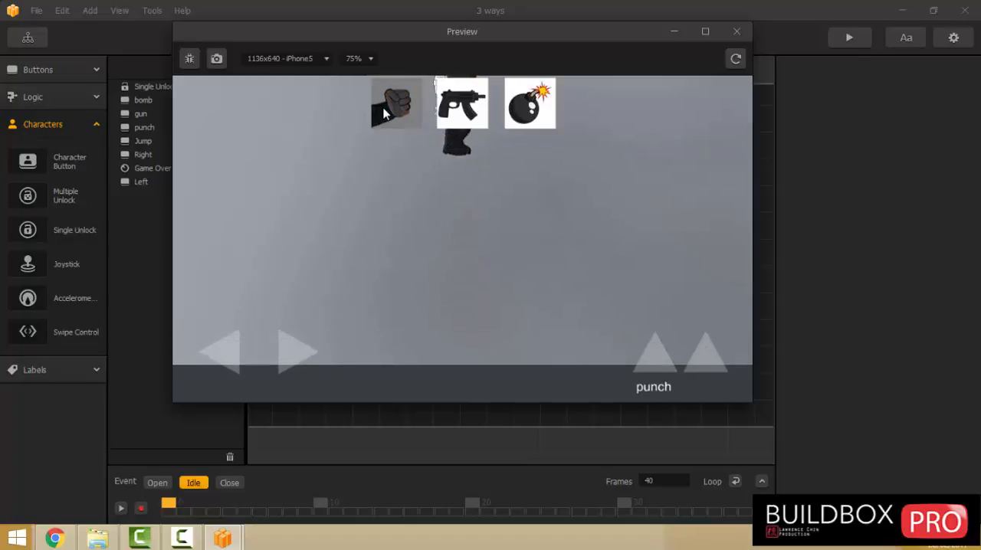
pyautogui.click(710, 365)
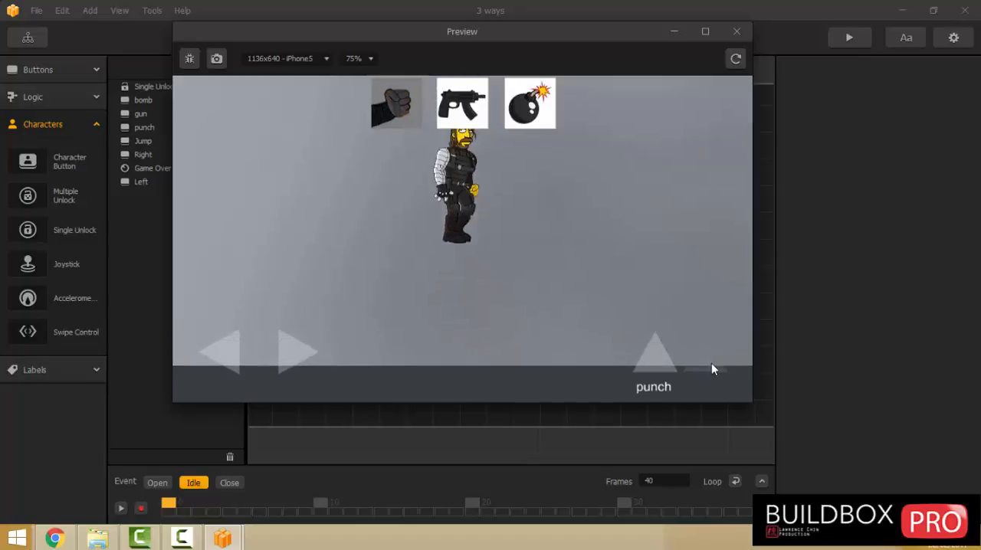
pyautogui.click(656, 362)
pyautogui.click(656, 361)
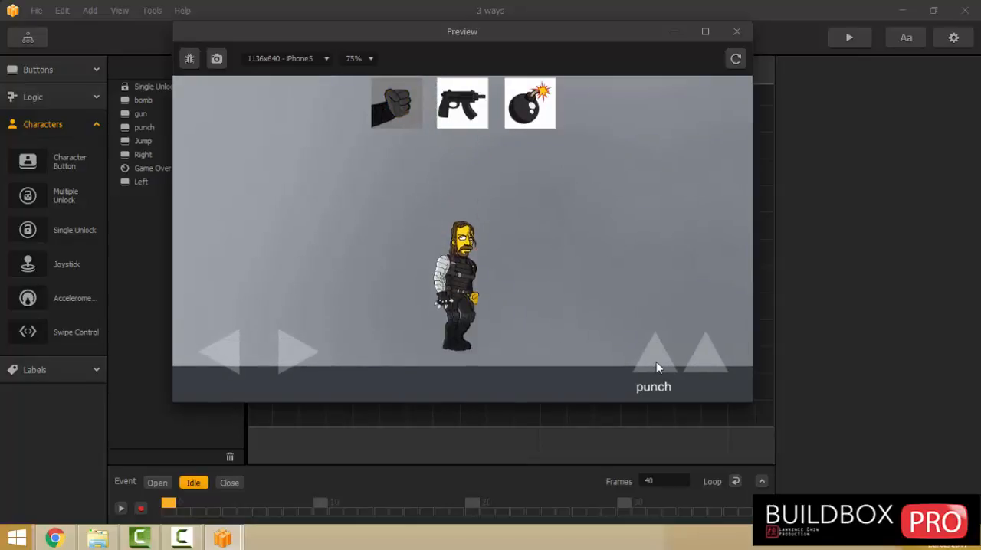
pyautogui.click(656, 362)
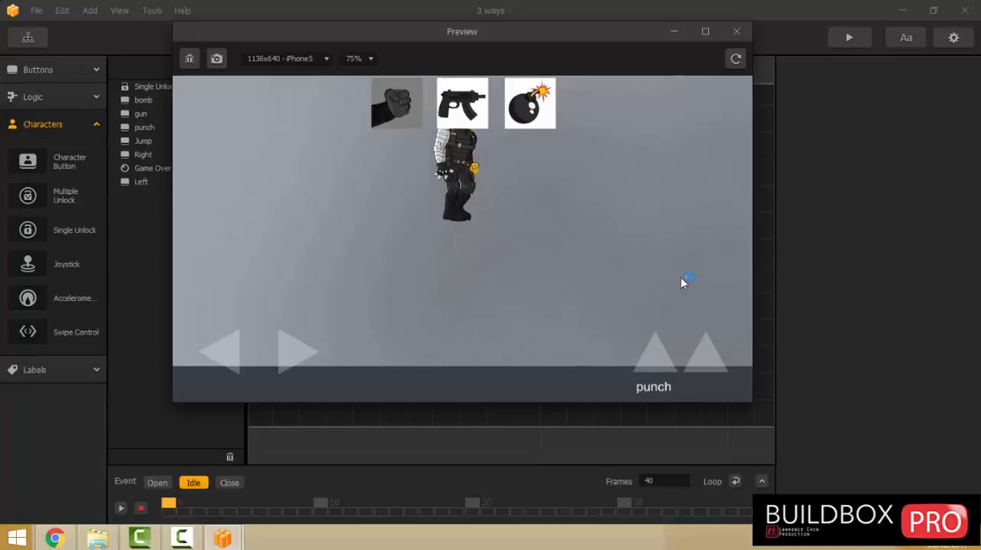
pyautogui.click(732, 35)
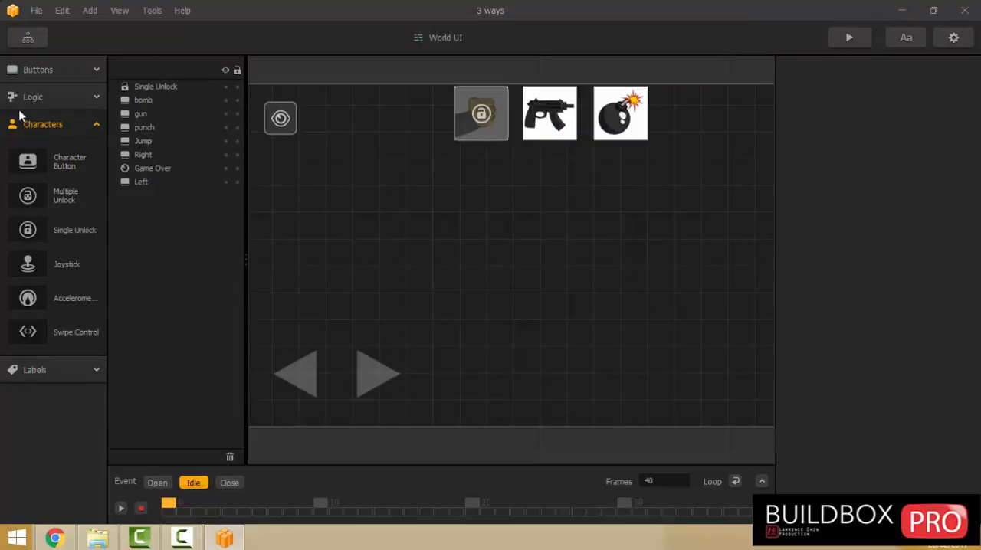
# Open the punch scene from the game mind map and show its characters.
pyautogui.click(28, 93)
pyautogui.click(28, 38)
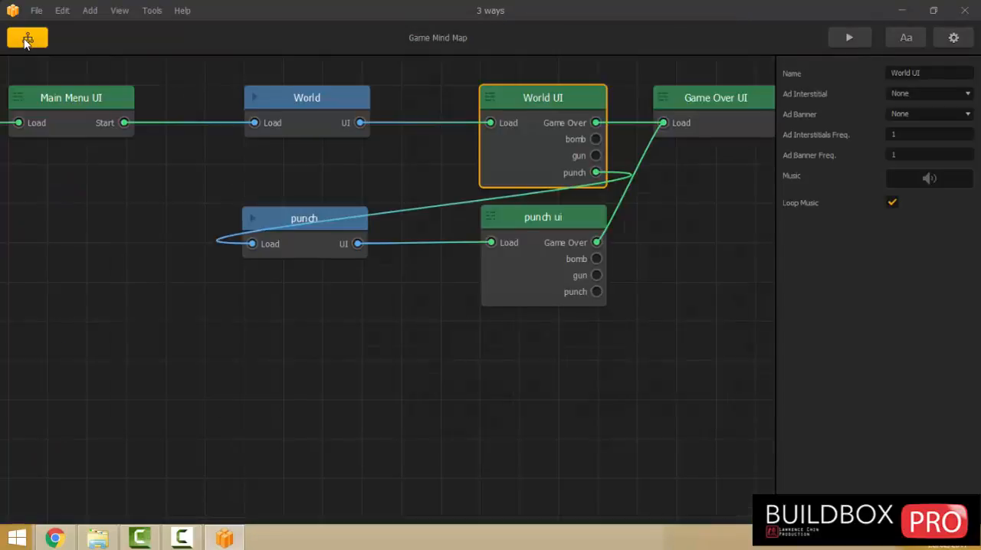
pyautogui.doubleClick(314, 250)
pyautogui.click(30, 92)
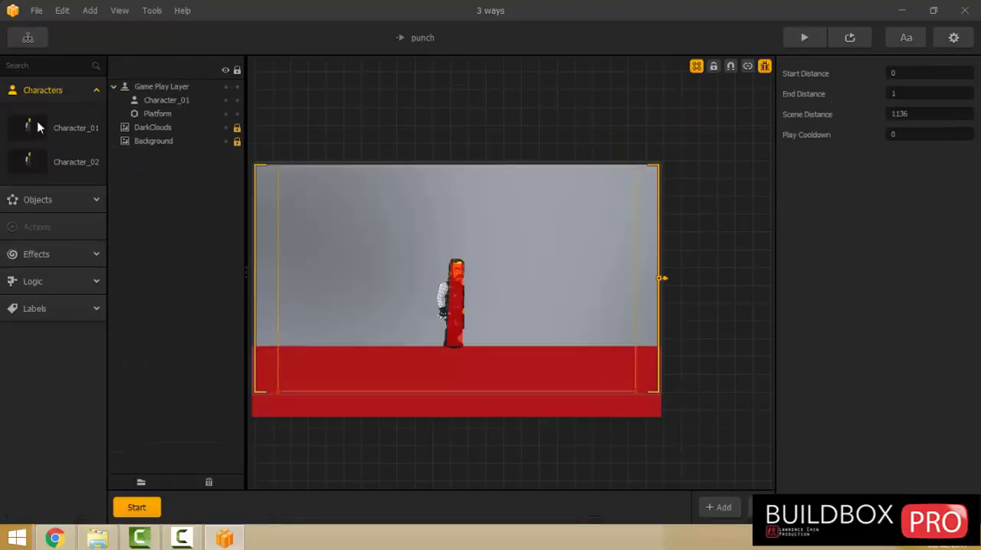
# Set Character_02's horizontal Max Speed to 50 and its vertical Bounce Force to 0 in the gameplay settings.
pyautogui.click(27, 164)
pyautogui.scroll(-10, 858, 306)
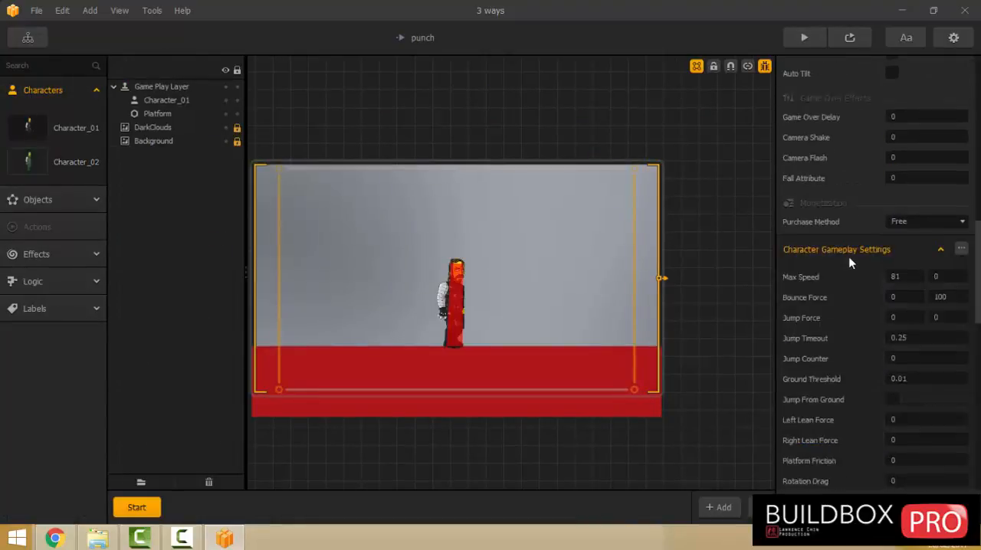
pyautogui.scroll(-3, 848, 263)
pyautogui.click(909, 161)
pyautogui.write('50')
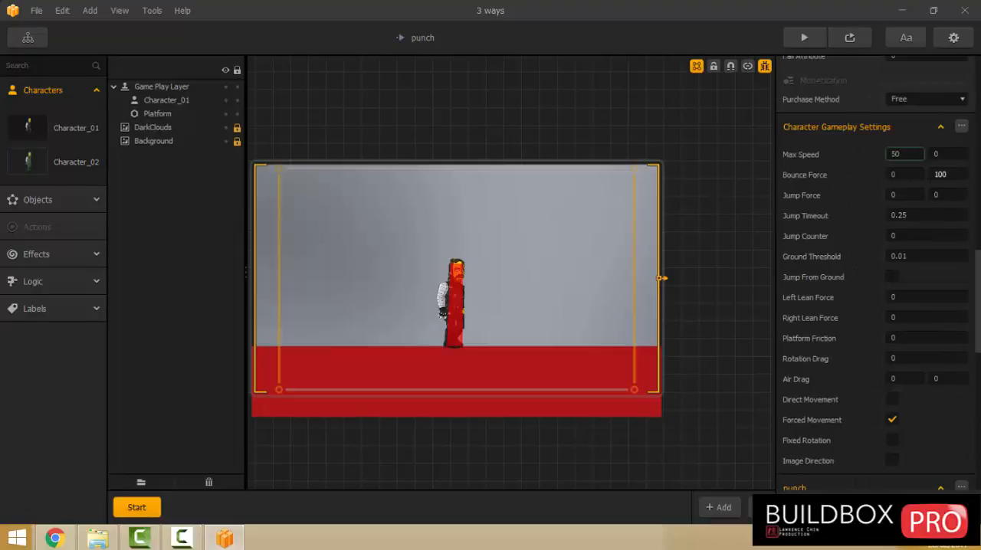
pyautogui.press('Tab')
pyautogui.write('0')
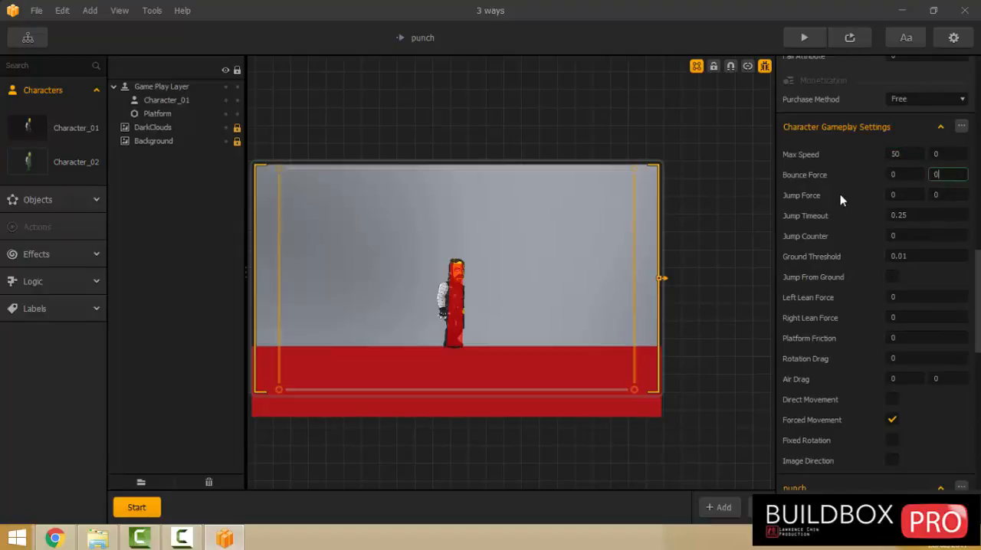
# Set Character_02's vertical Jump Force to 50 and Platform Friction to 1, enable Jump From Ground, Fixed Rotation and Image Direction, and save the project.
pyautogui.press('Tab')
pyautogui.write('50')
pyautogui.click(891, 277)
pyautogui.scroll(-2, 890, 306)
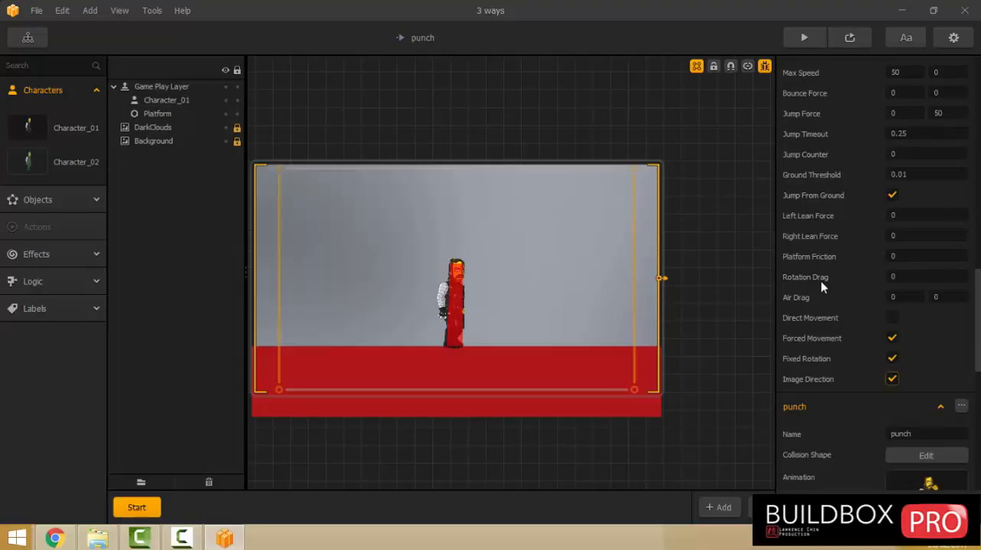
pyautogui.click(906, 258)
pyautogui.write('100')
pyautogui.click(499, 121)
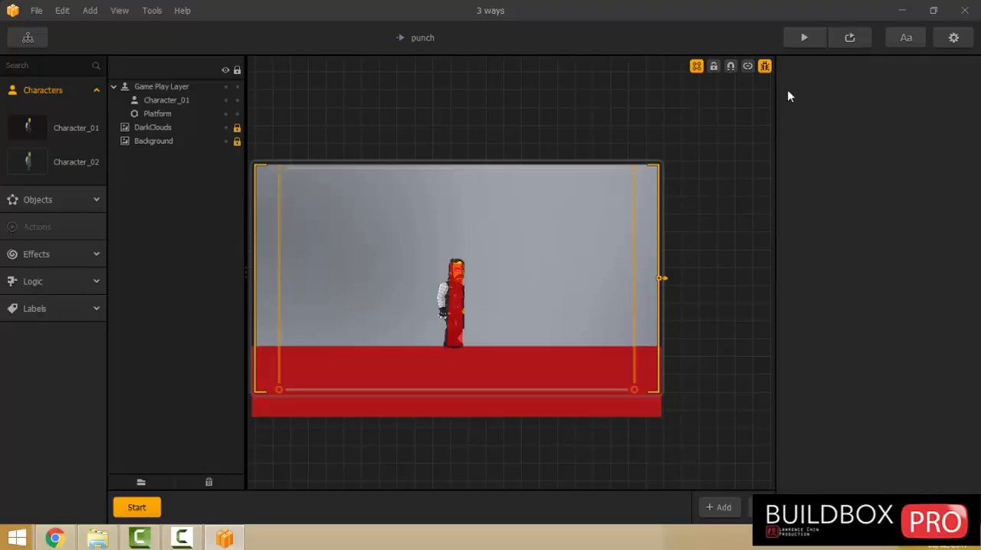
pyautogui.click(36, 11)
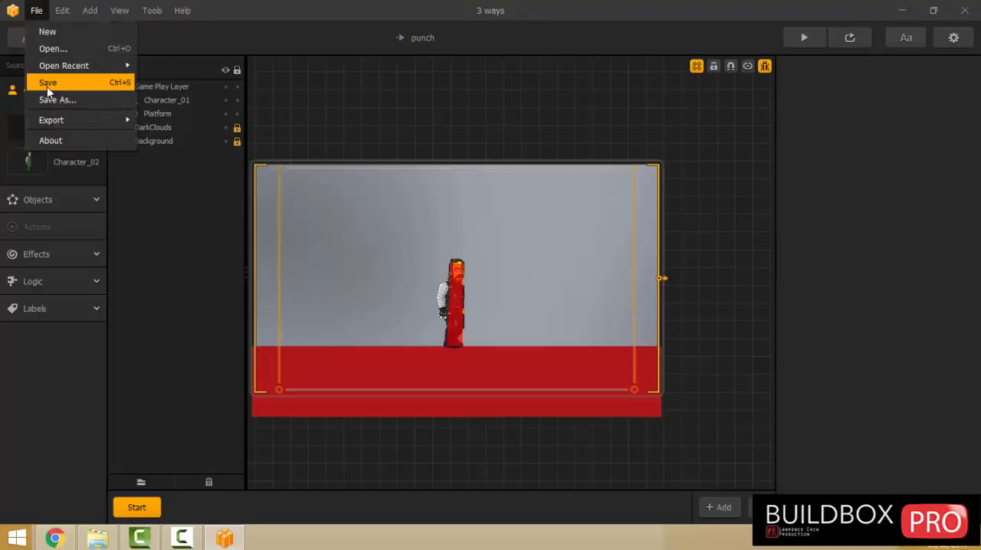
pyautogui.click(48, 82)
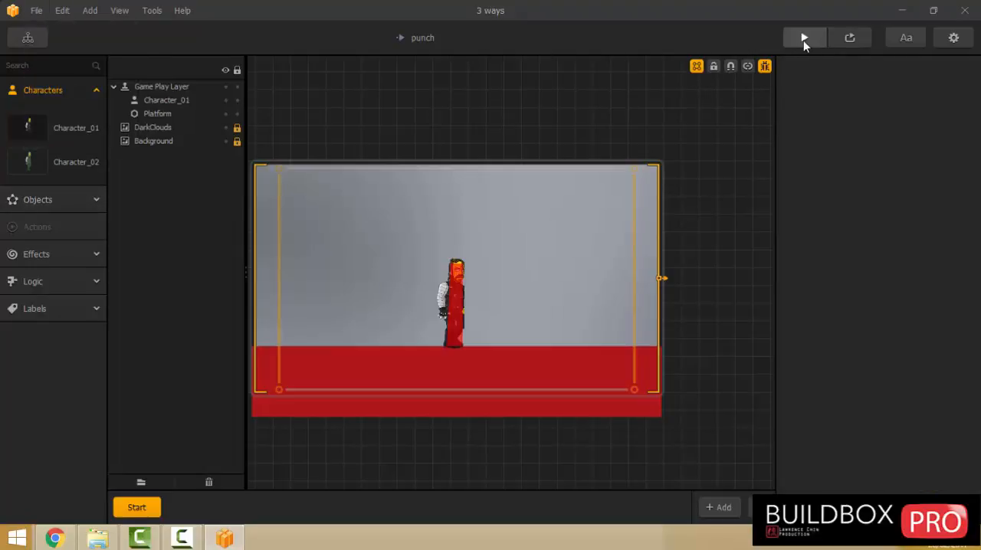
# Preview the game and walk the starting character back and forth to check its movement and facing direction.
pyautogui.click(803, 40)
pyautogui.click(432, 301)
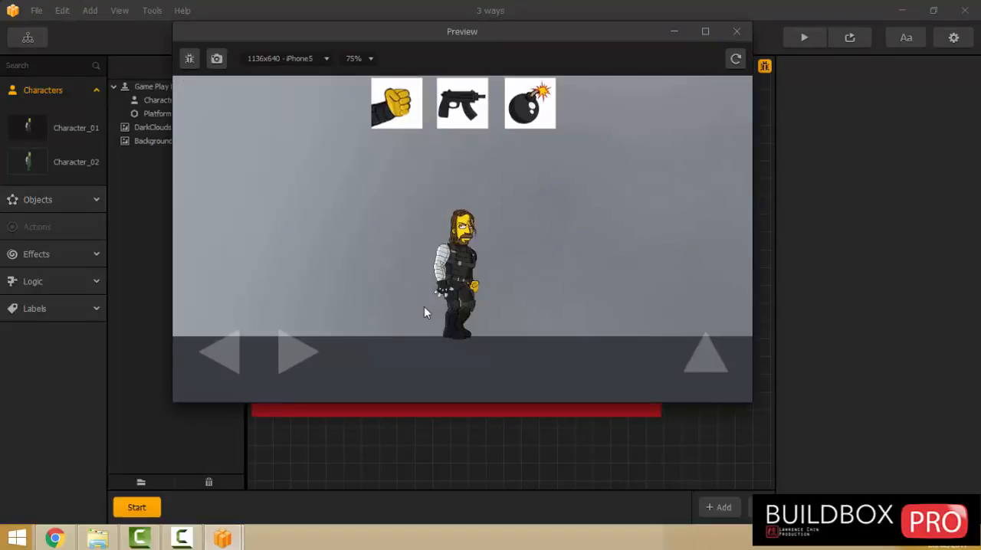
pyautogui.press('Right')
pyautogui.press('Left')
pyautogui.press('Right')
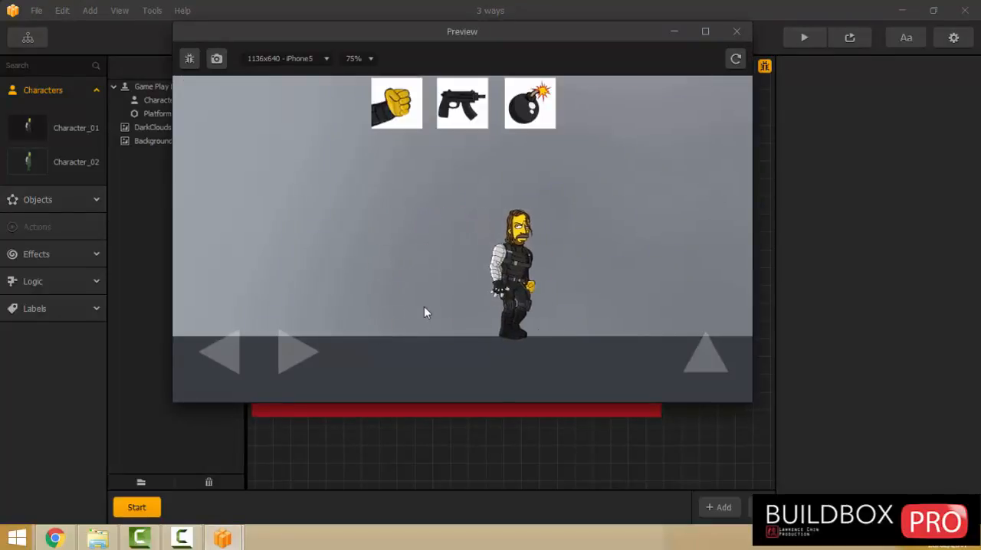
pyautogui.press('Left')
pyautogui.press('Right')
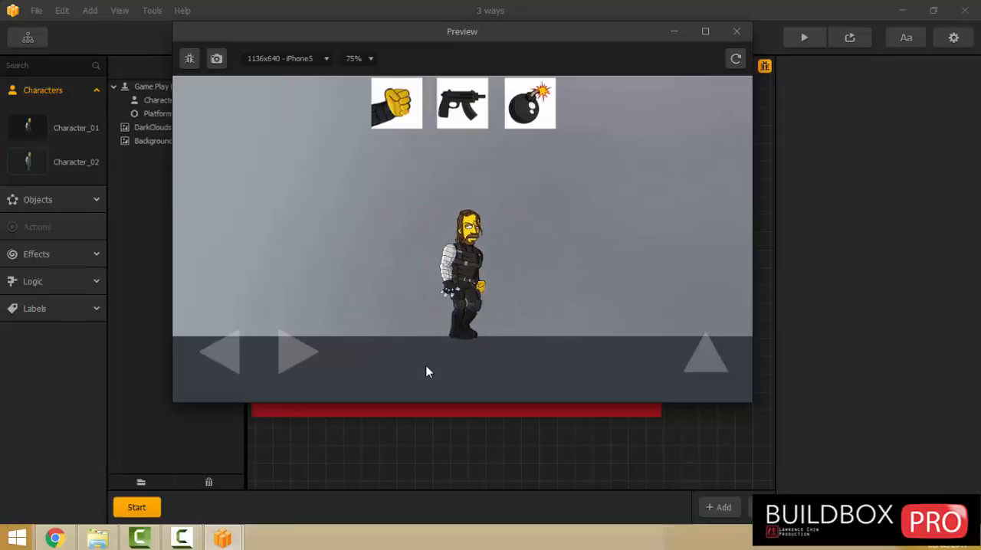
pyautogui.press('Left')
pyautogui.press('Right')
pyautogui.press('Left')
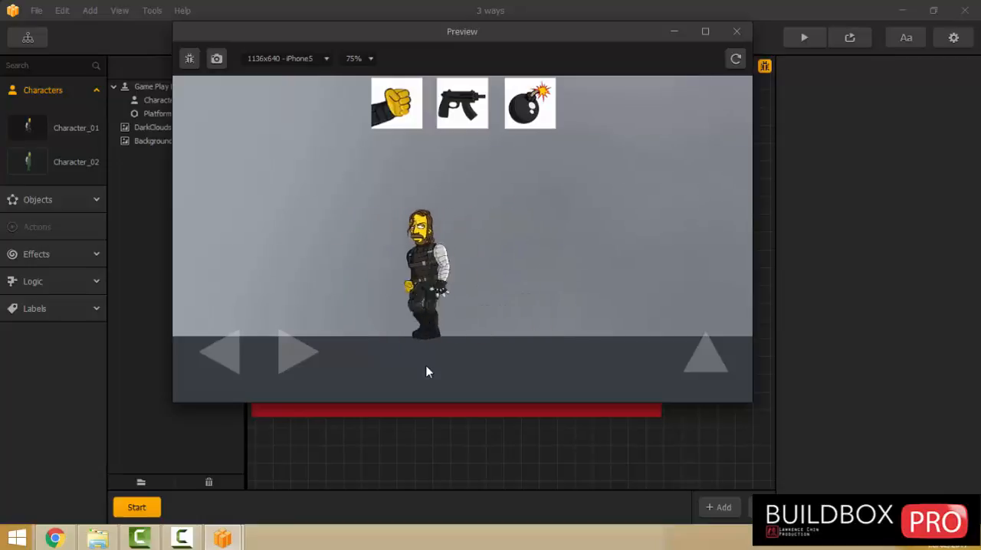
pyautogui.press('Right')
pyautogui.press('Left')
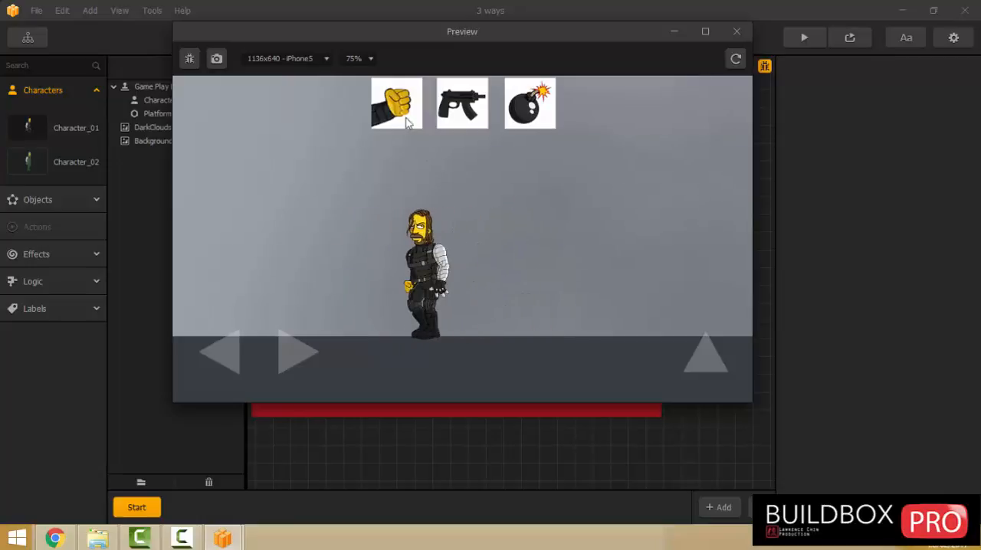
# Switch to the punch character in the preview, test walking and repeated punches, and close the preview.
pyautogui.click(396, 115)
pyautogui.press('Right')
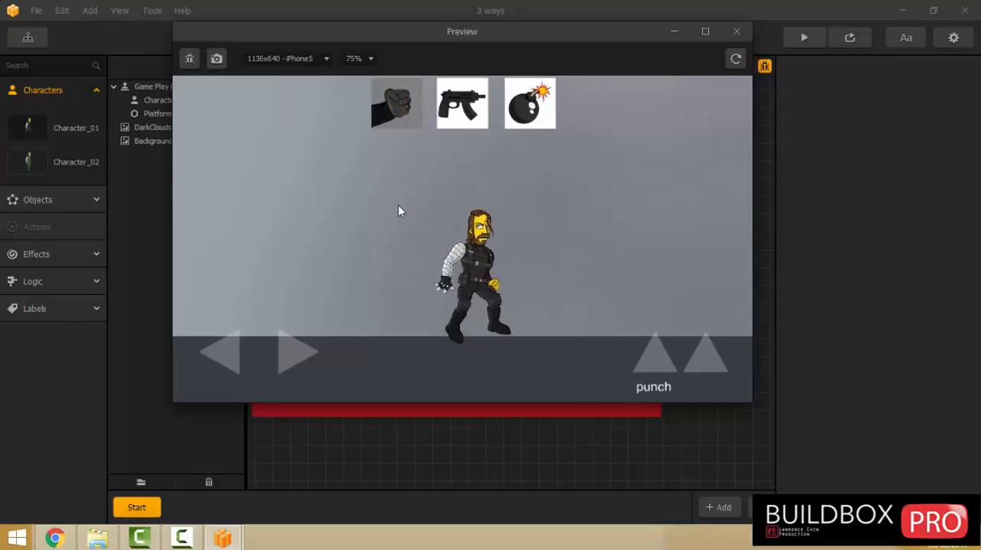
pyautogui.press('Left')
pyautogui.press('Right')
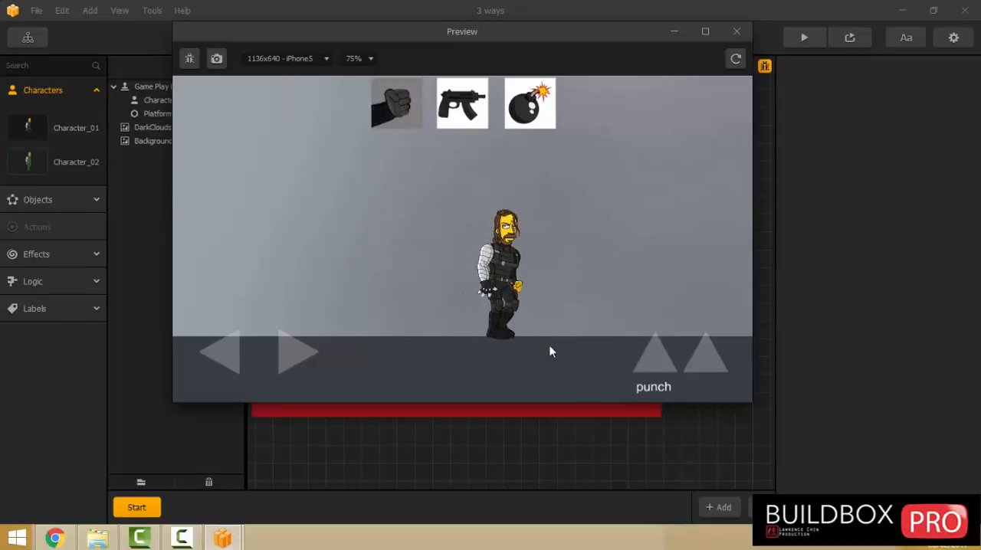
pyautogui.click(646, 359)
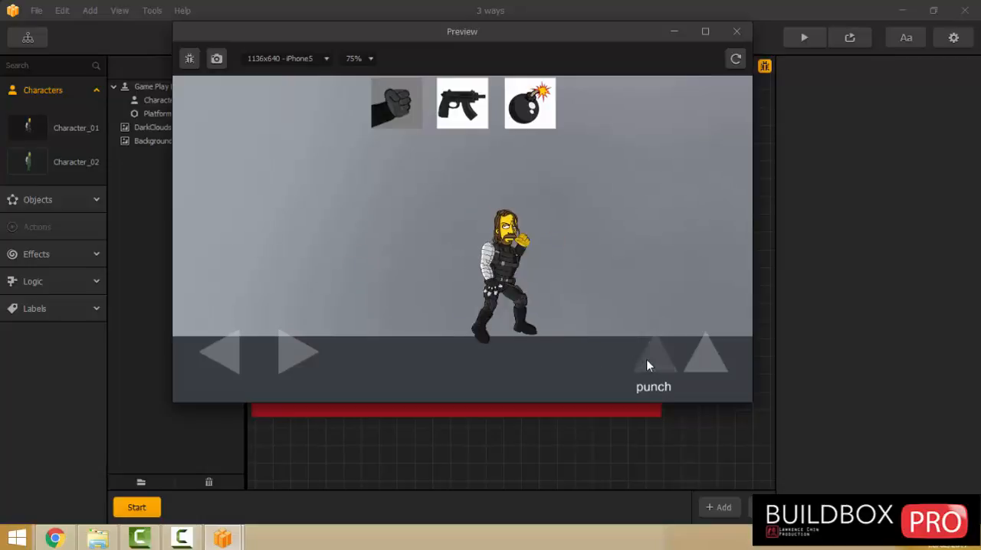
pyautogui.click(646, 360)
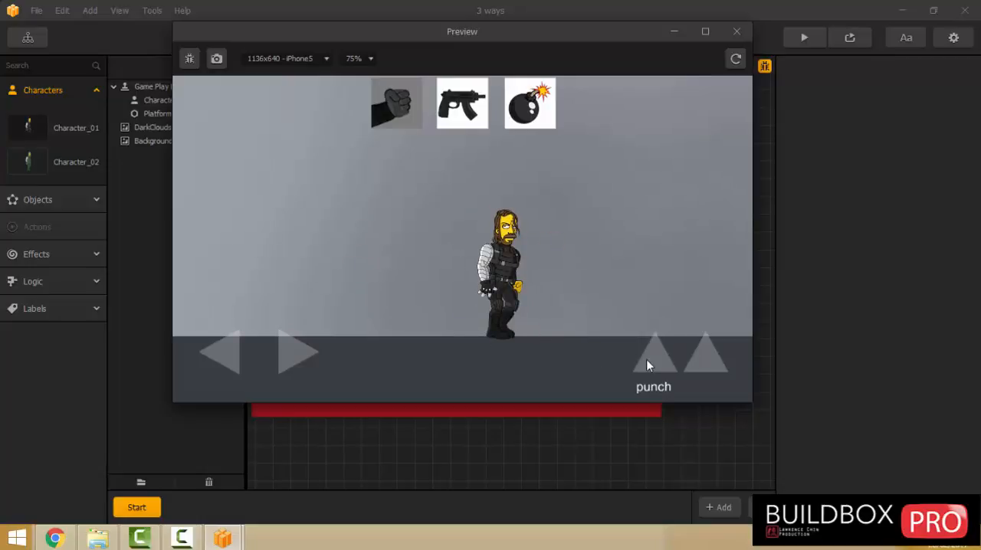
pyautogui.click(646, 360)
pyautogui.click(646, 360)
pyautogui.click(645, 360)
pyautogui.click(645, 360)
pyautogui.click(735, 31)
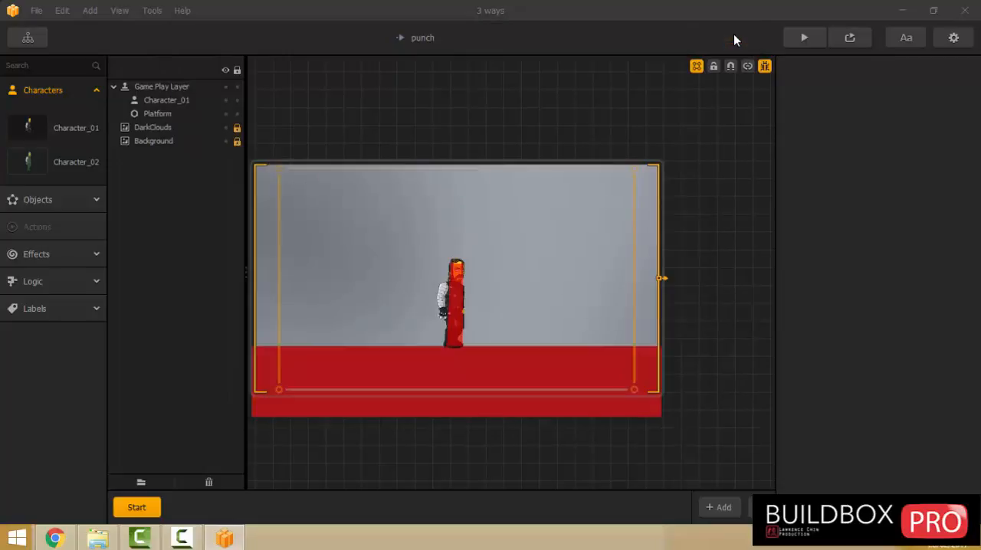
# Enable Activate On Release for Character_02's punch animation.
pyautogui.click(41, 173)
pyautogui.scroll(-10, 892, 253)
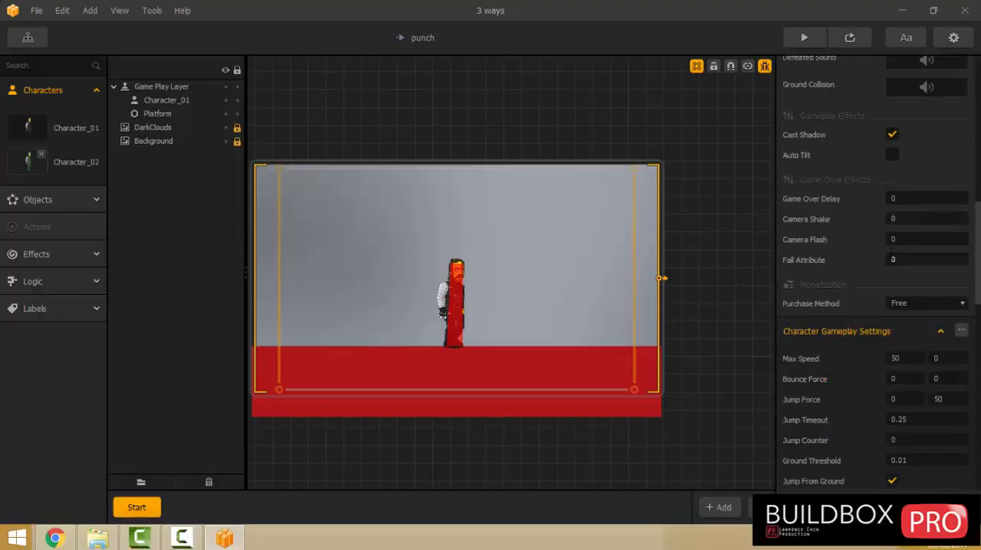
pyautogui.scroll(-10, 888, 271)
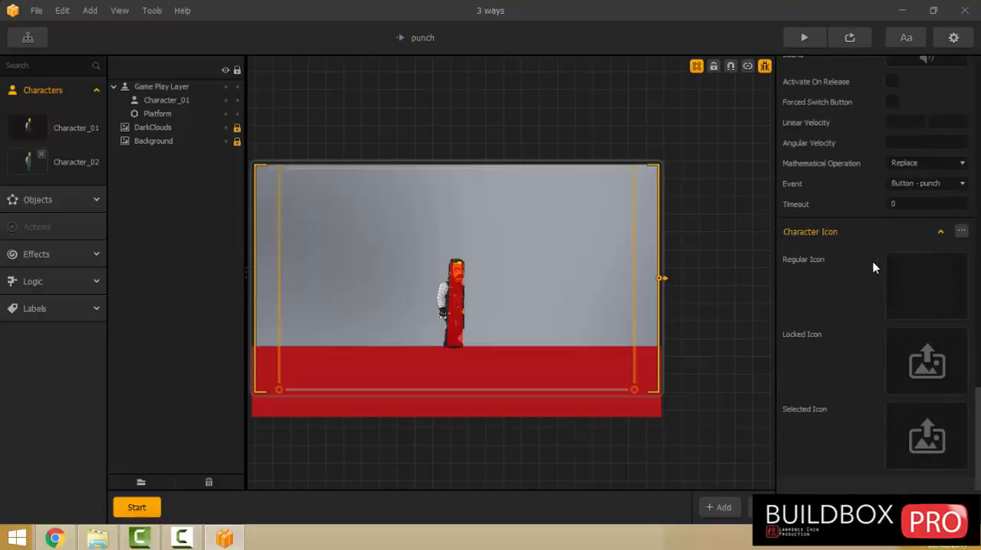
pyautogui.scroll(2, 860, 238)
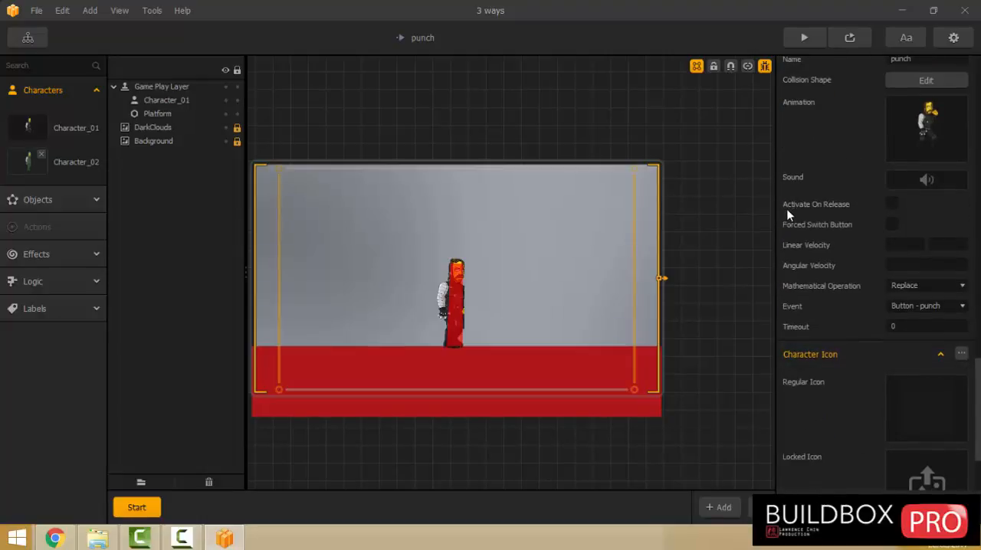
pyautogui.click(892, 204)
# Preview the game and test the punch character's punch control with the release setting.
pyautogui.click(806, 38)
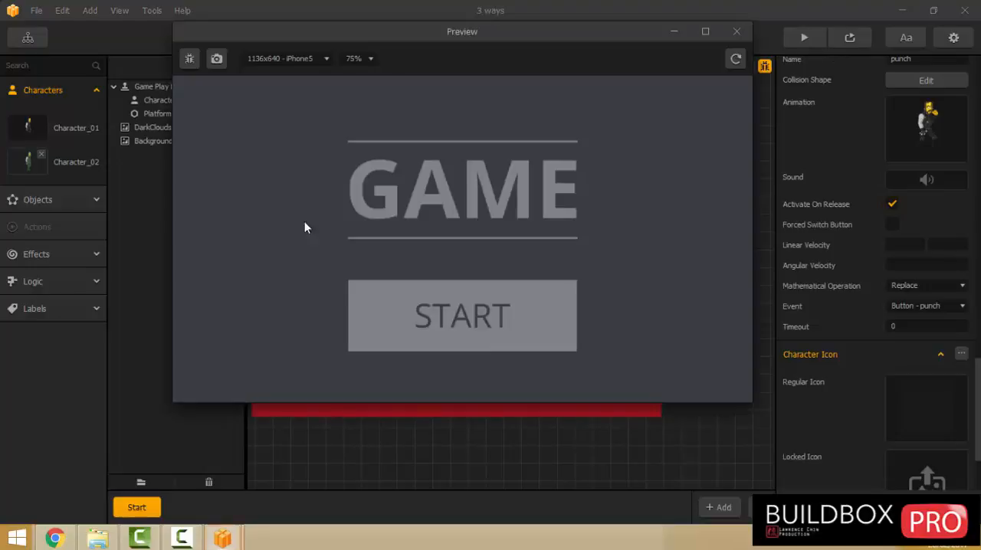
pyautogui.click(486, 339)
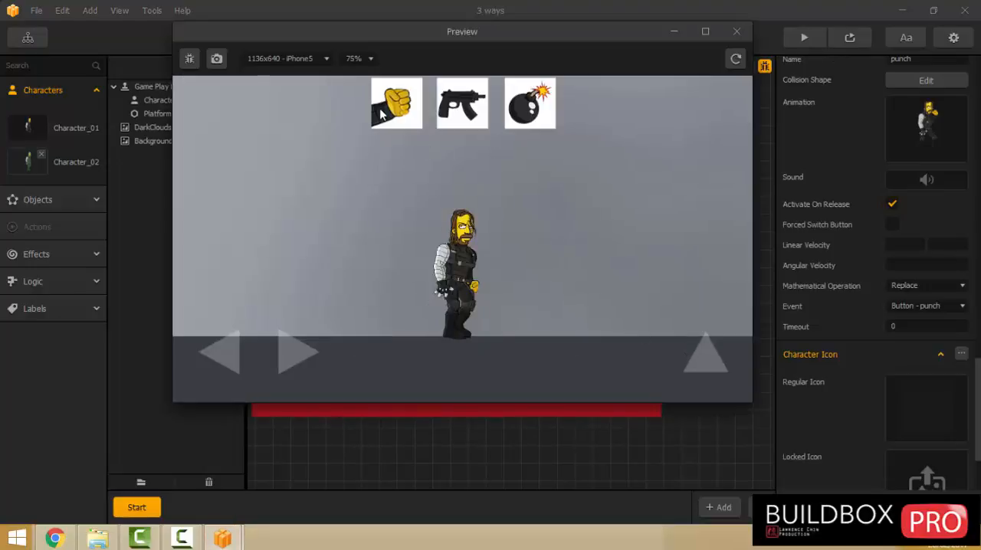
pyautogui.click(654, 361)
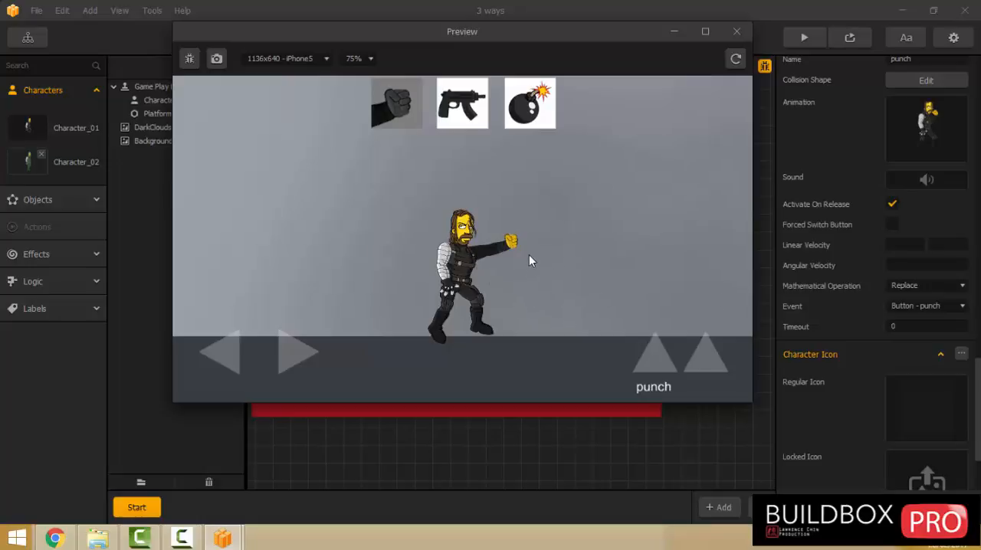
# Close the preview and set the Timeout of Character_02's punch animation to 0.2.
pyautogui.click(913, 326)
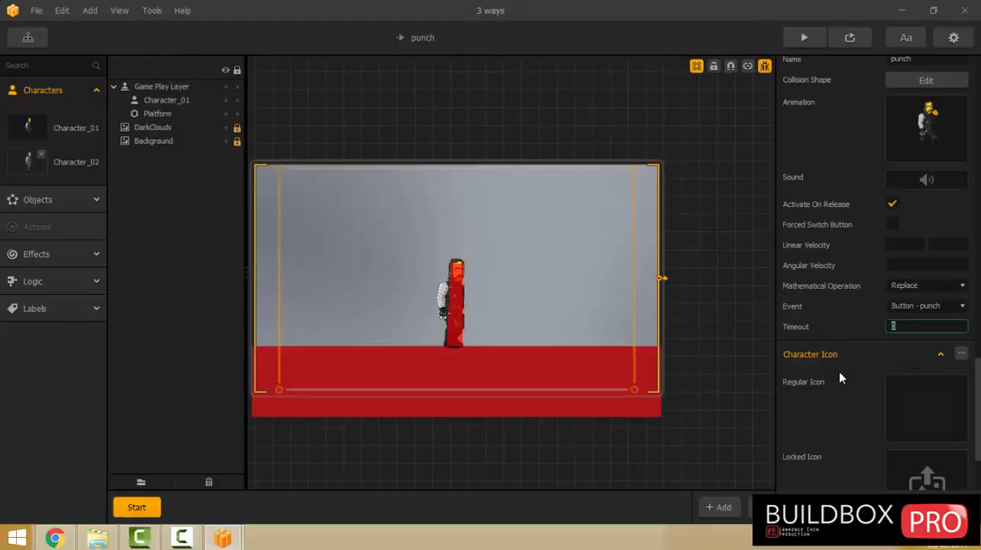
pyautogui.write('0.2')
# Preview the game with the new timeout, testing the punch character's repeated punches and the gun button.
pyautogui.click(803, 37)
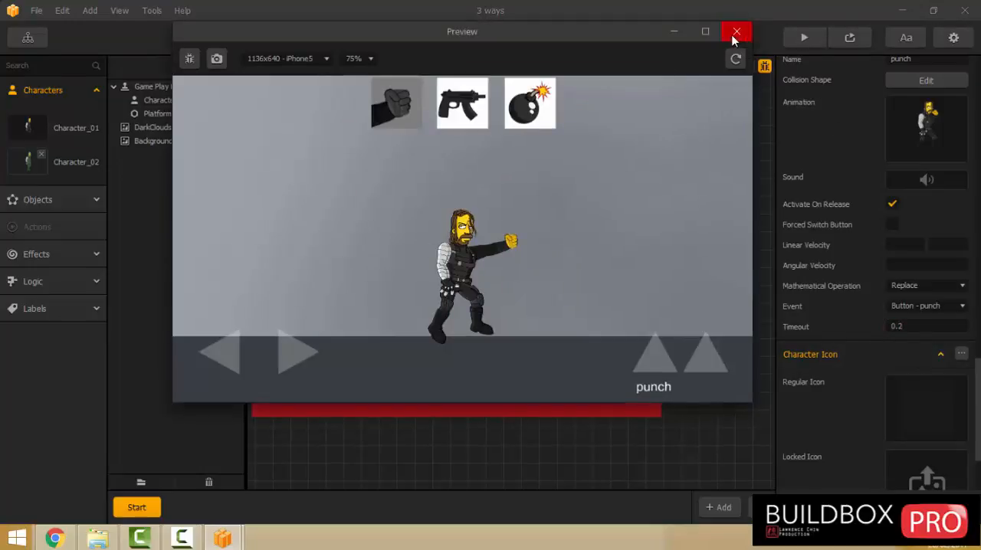
pyautogui.click(736, 32)
pyautogui.click(803, 38)
pyautogui.click(471, 322)
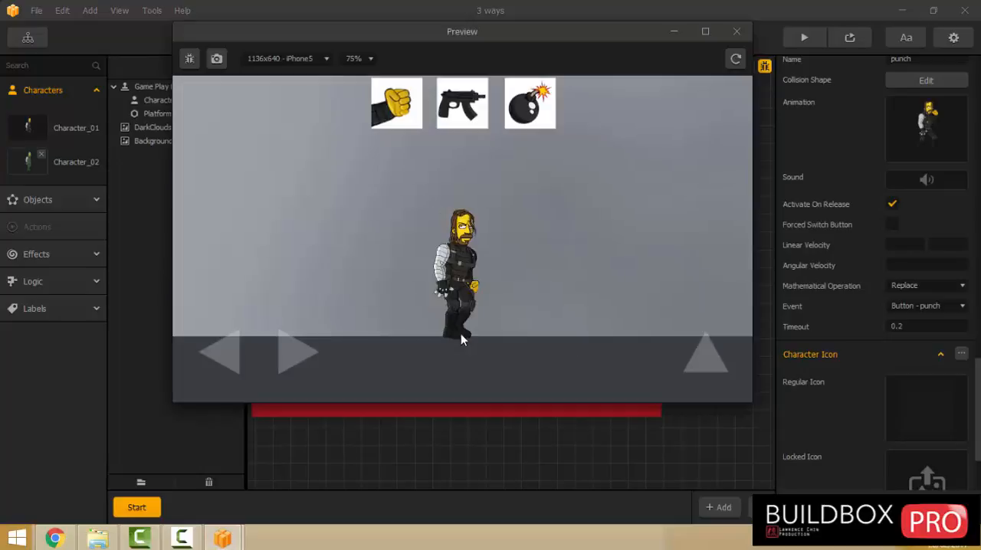
pyautogui.click(398, 96)
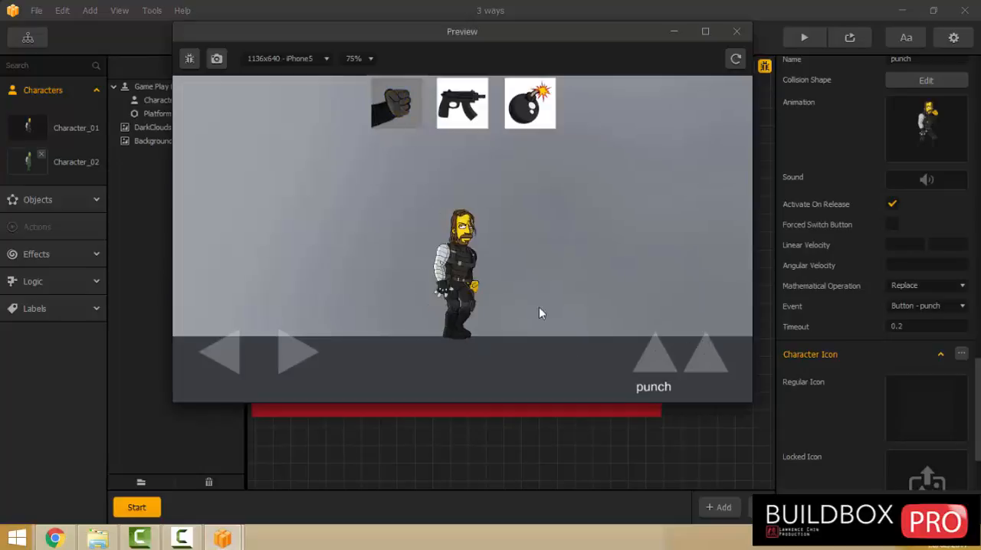
pyautogui.click(655, 355)
pyautogui.click(655, 356)
pyautogui.click(655, 357)
pyautogui.click(655, 356)
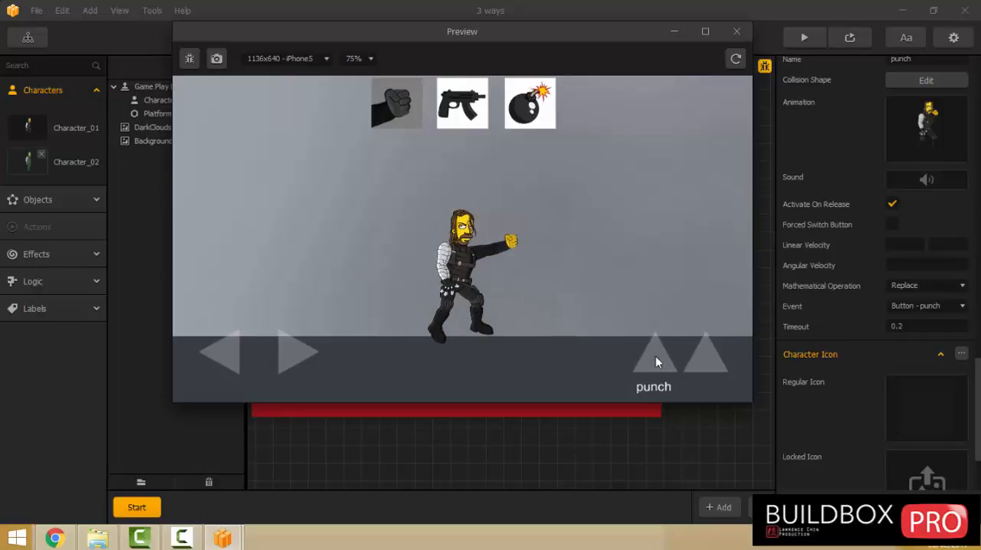
pyautogui.click(469, 113)
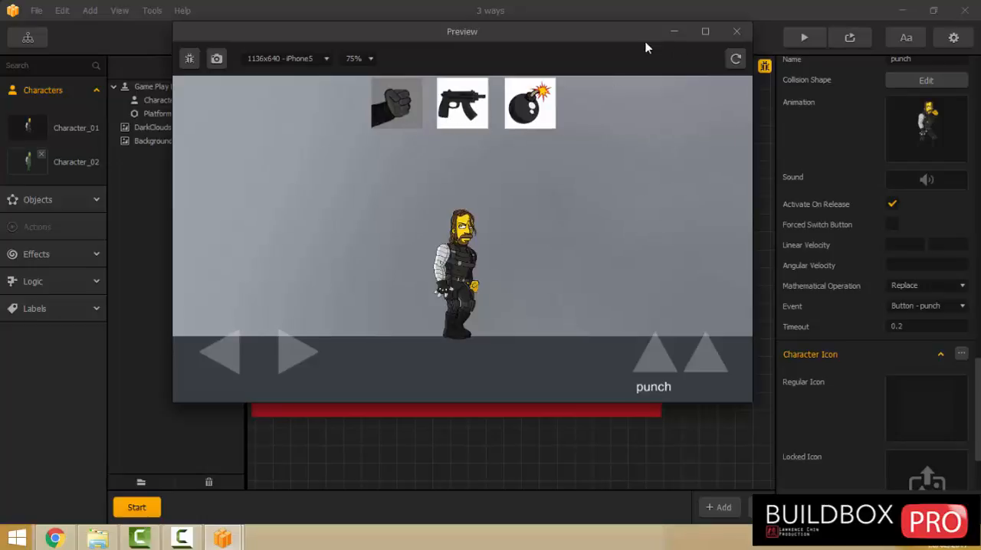
pyautogui.click(735, 31)
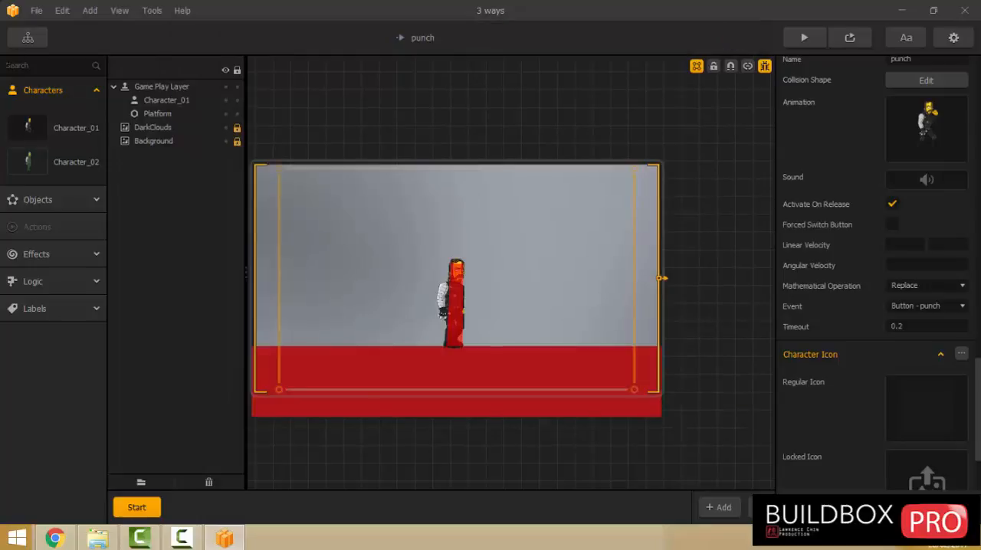
# Duplicate the punch world in the Game Mind Map, place the copy below the original, and rename it gun.
pyautogui.click(28, 37)
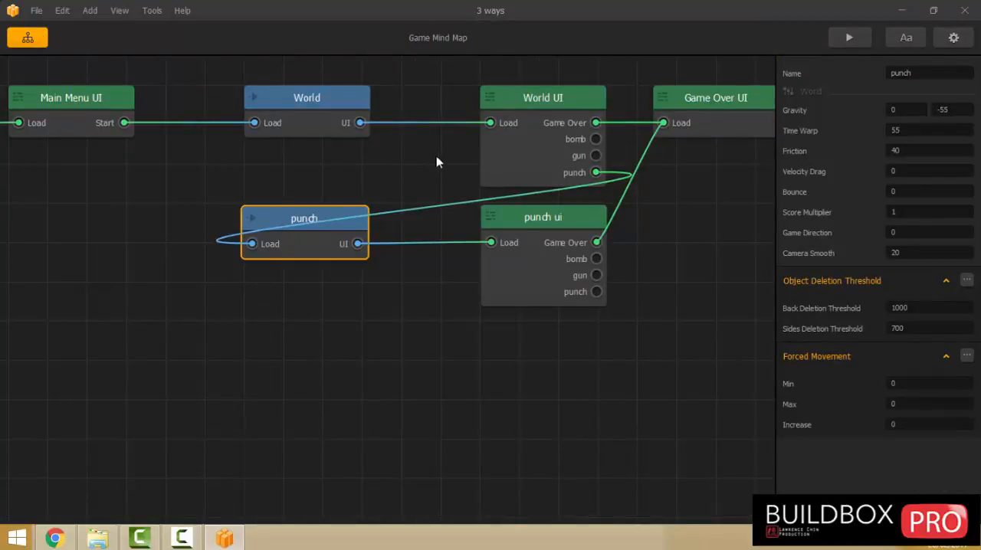
pyautogui.click(322, 291)
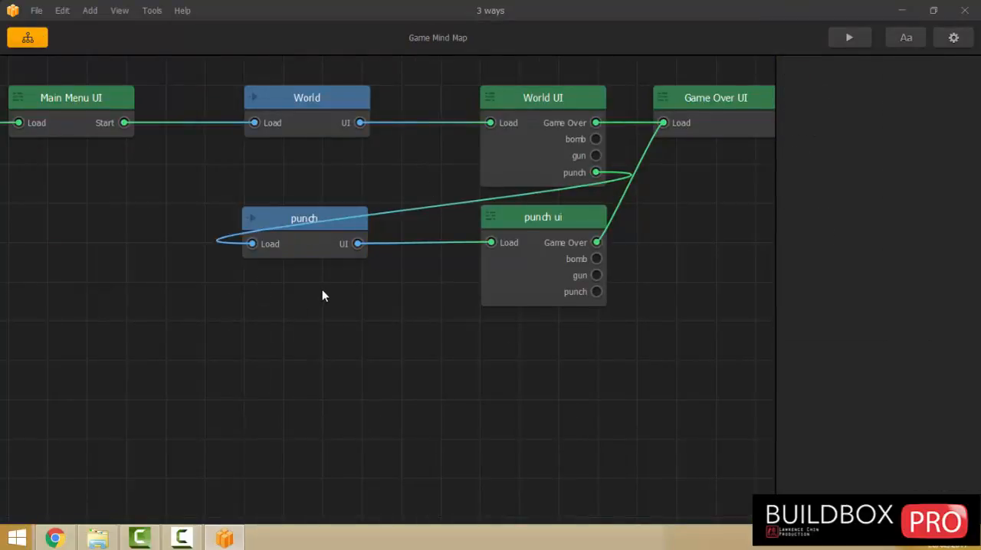
pyautogui.click(302, 245)
pyautogui.hotkey('ctrl', 'd')
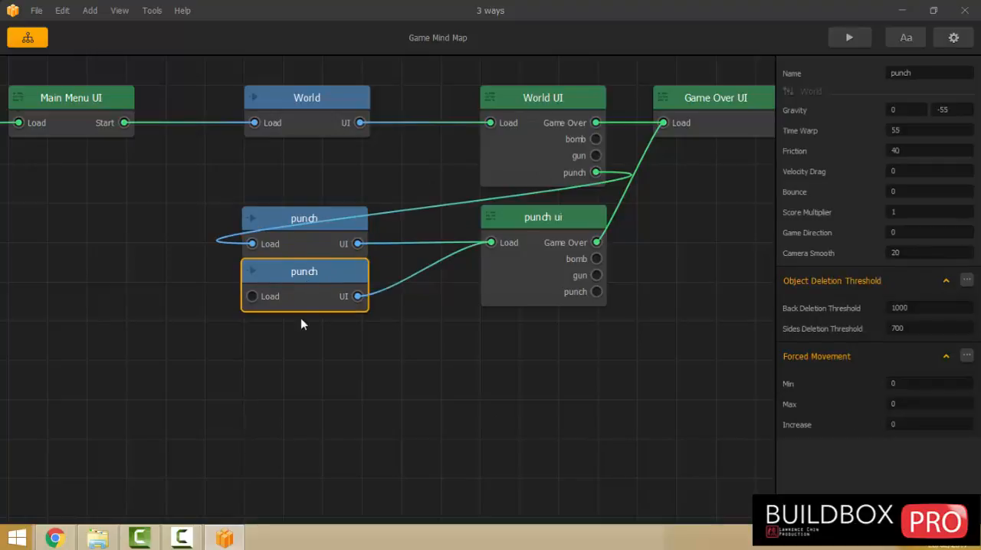
pyautogui.moveTo(300, 324); pyautogui.dragTo(331, 349)
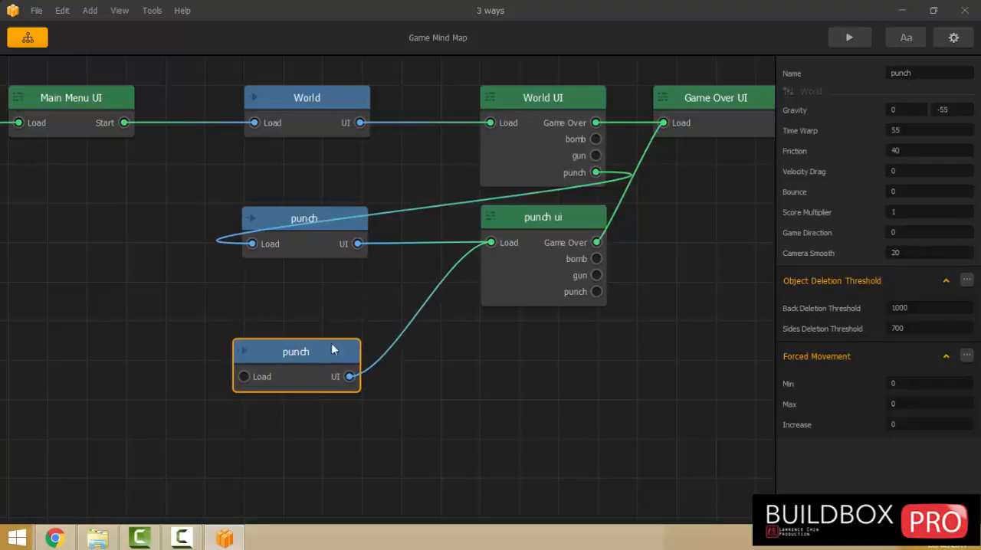
pyautogui.doubleClick(908, 77)
pyautogui.write('gun')
# Duplicate the World UI node, place the copy below punch ui, and connect the gun world's UI output to it.
pyautogui.doubleClick(553, 229)
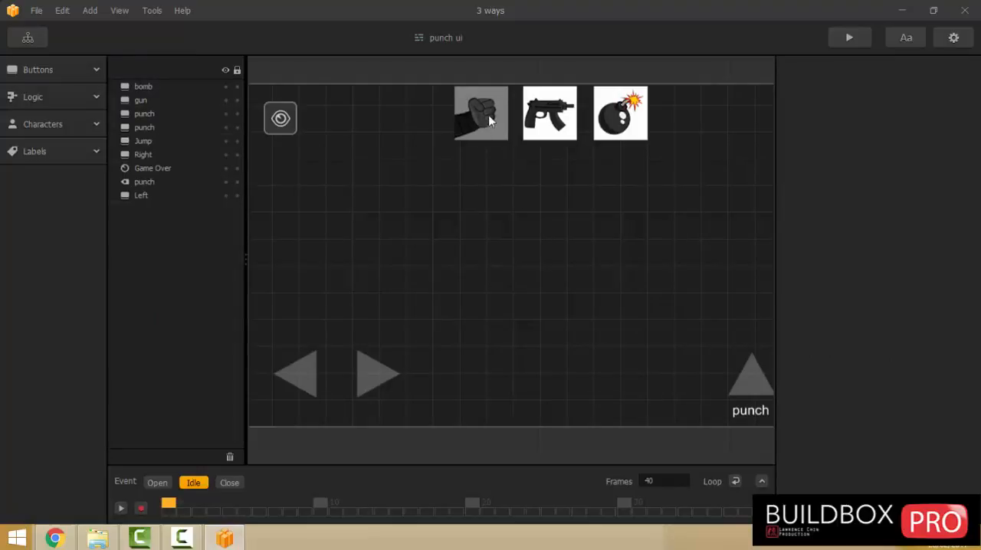
pyautogui.click(29, 37)
pyautogui.click(537, 152)
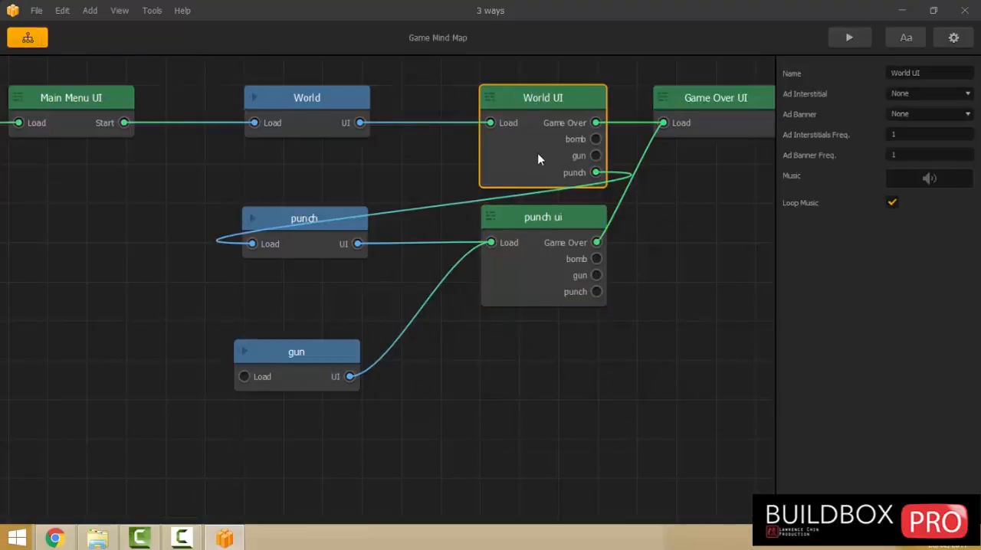
pyautogui.hotkey('ctrl', 'd')
pyautogui.moveTo(535, 198); pyautogui.dragTo(537, 343)
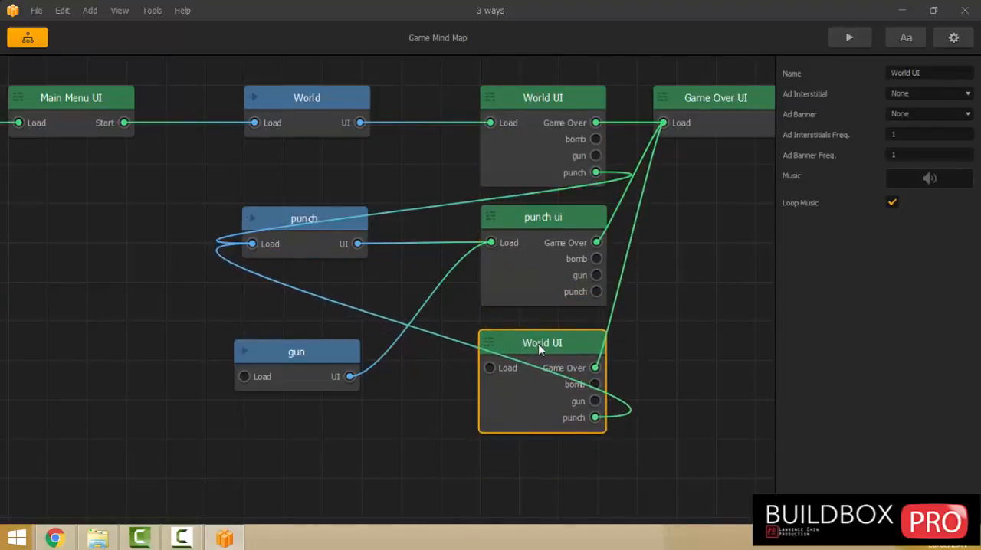
pyautogui.click(348, 376)
pyautogui.moveTo(390, 384); pyautogui.dragTo(484, 370)
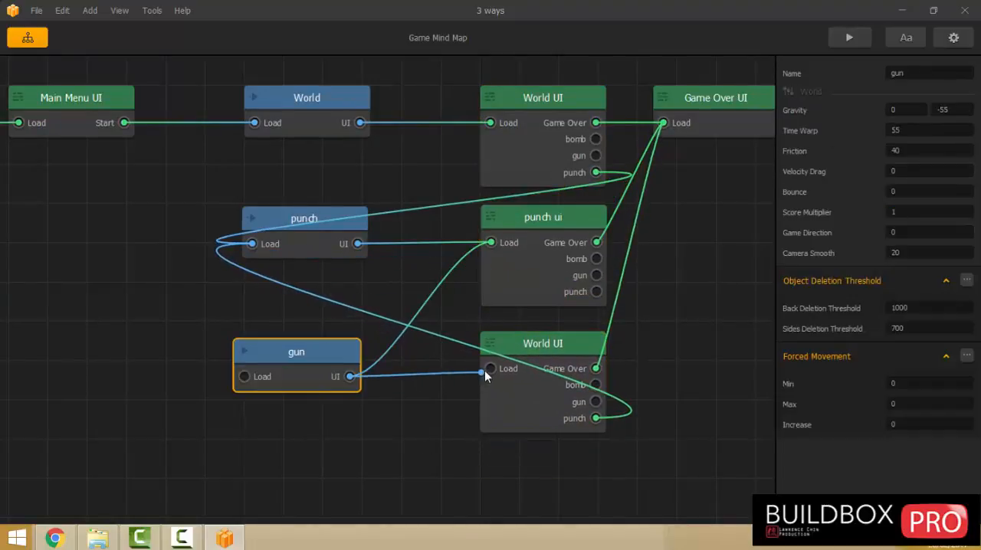
# In the duplicated World UI, move the Single Unlock off the punch button and replace the gun button's image with "gun button inuse".
pyautogui.doubleClick(535, 400)
pyautogui.click(555, 115)
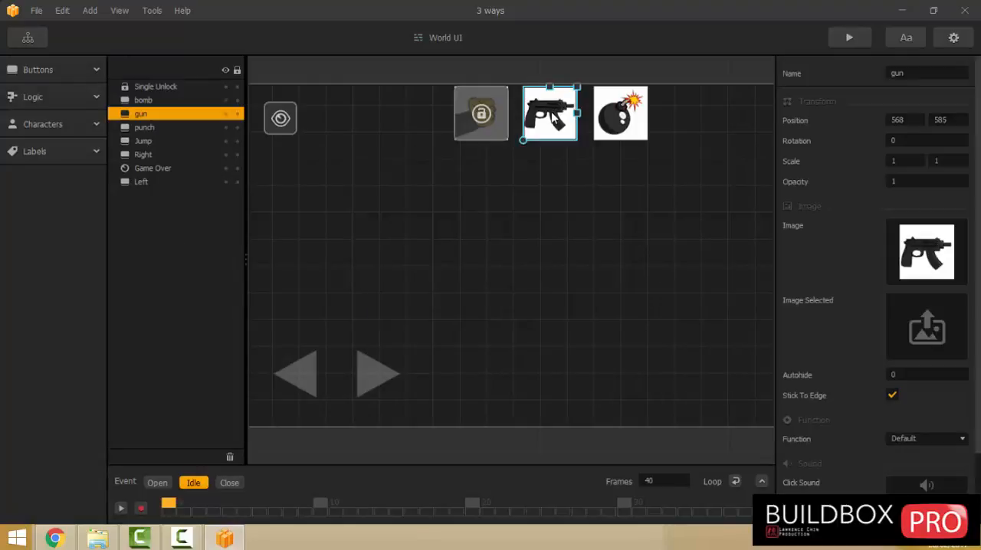
pyautogui.moveTo(481, 115); pyautogui.dragTo(433, 188)
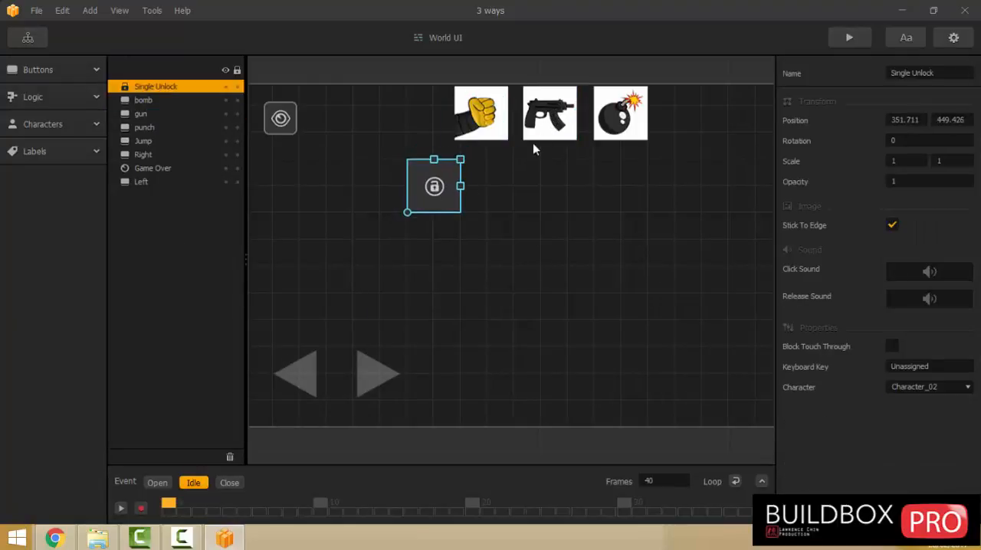
pyautogui.click(544, 127)
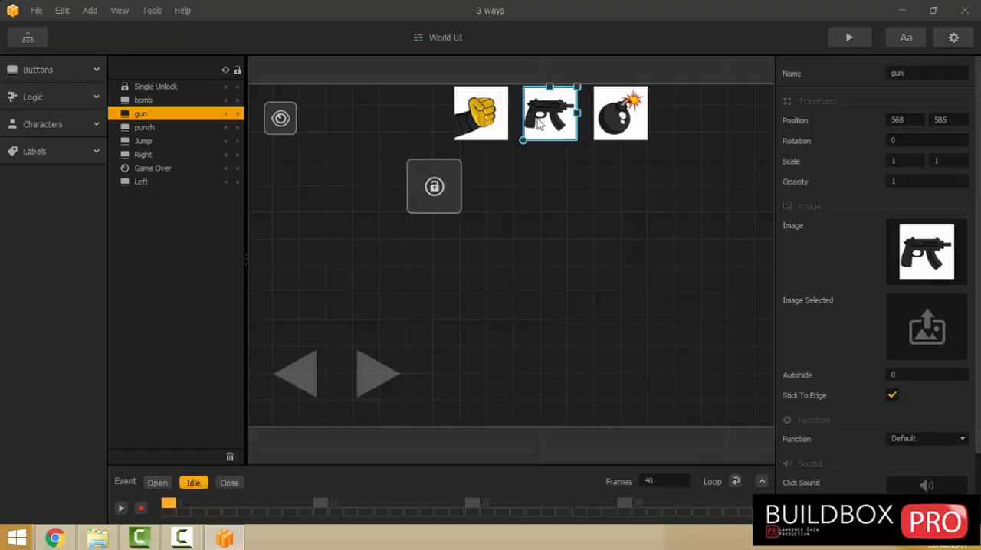
pyautogui.click(98, 538)
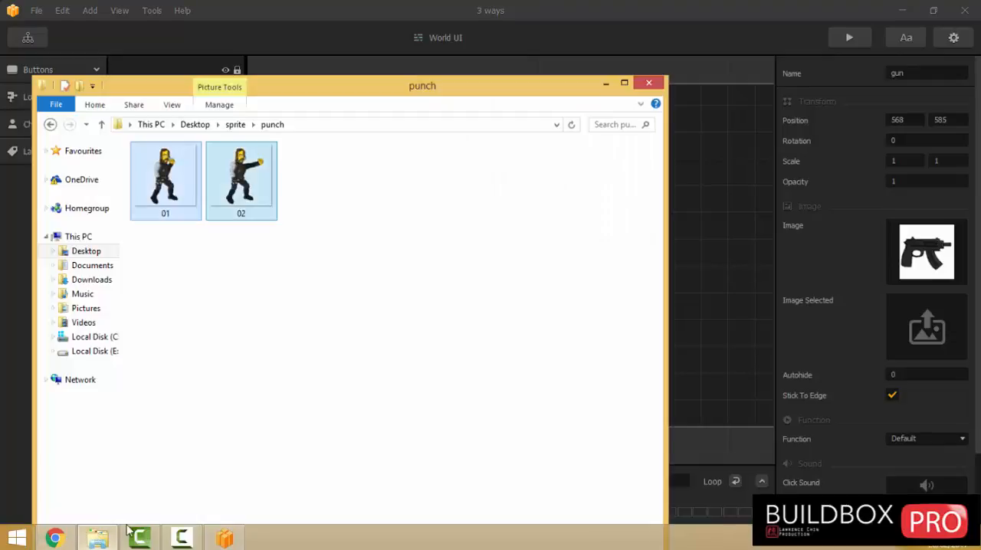
pyautogui.click(100, 125)
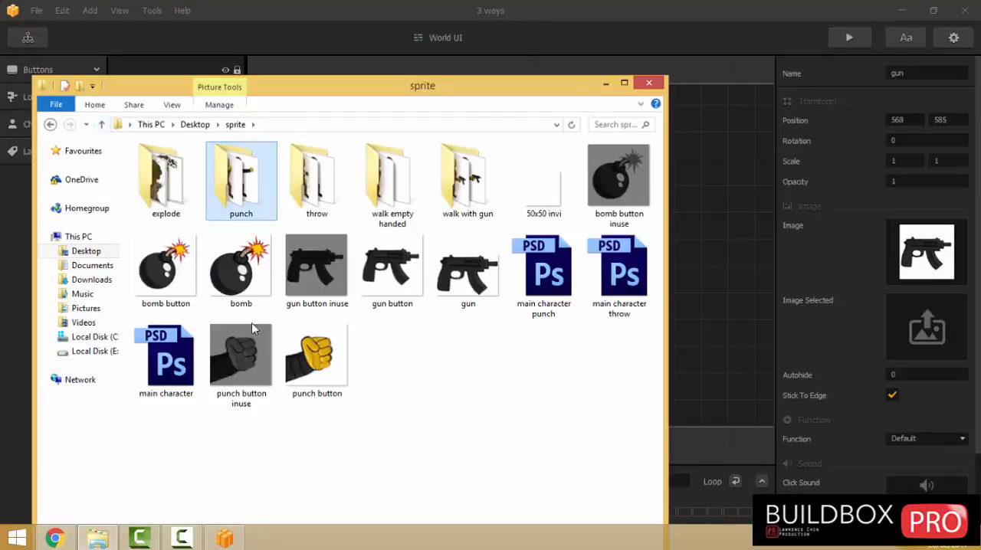
pyautogui.click(311, 288)
pyautogui.moveTo(310, 288); pyautogui.dragTo(926, 276)
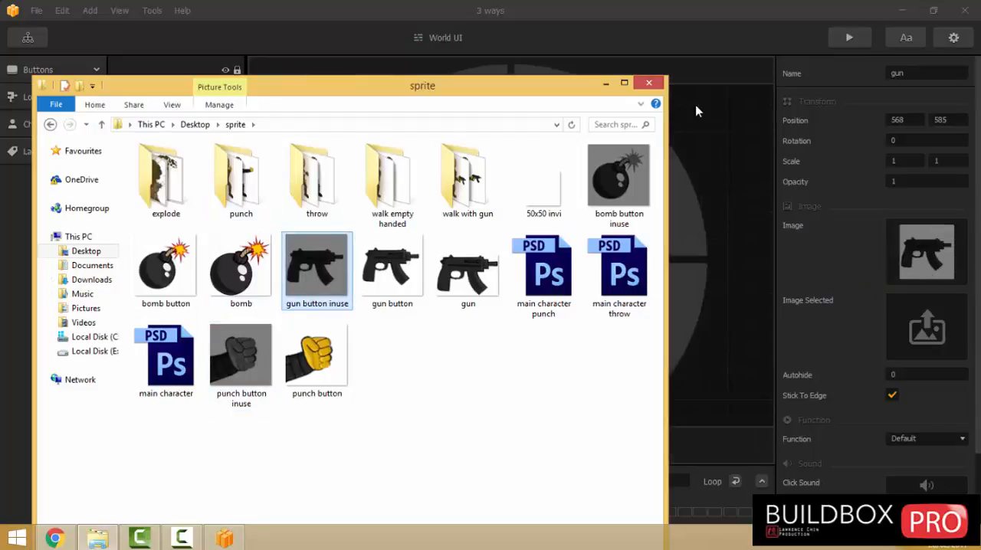
pyautogui.click(648, 83)
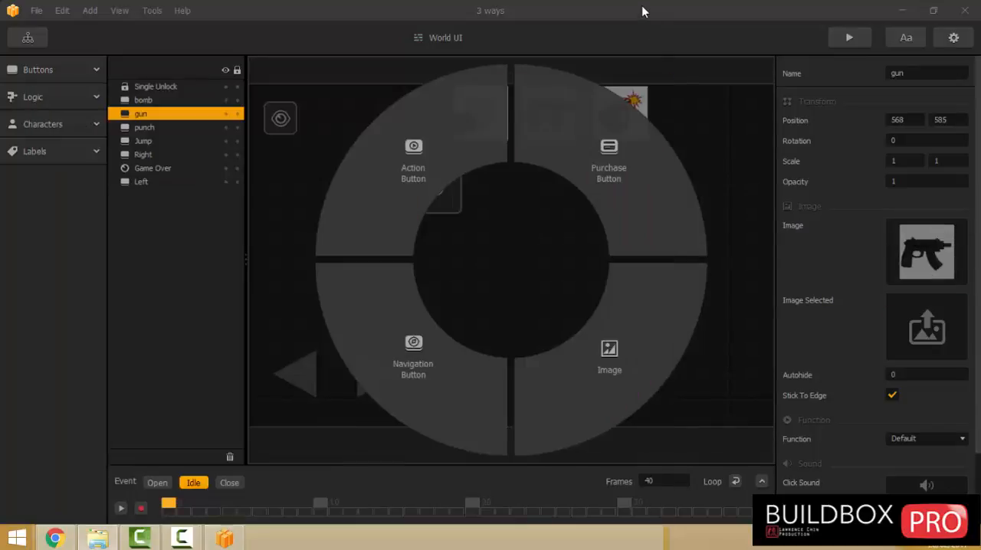
# Place the Single Unlock back over the punch button in the duplicated World UI.
pyautogui.click(28, 38)
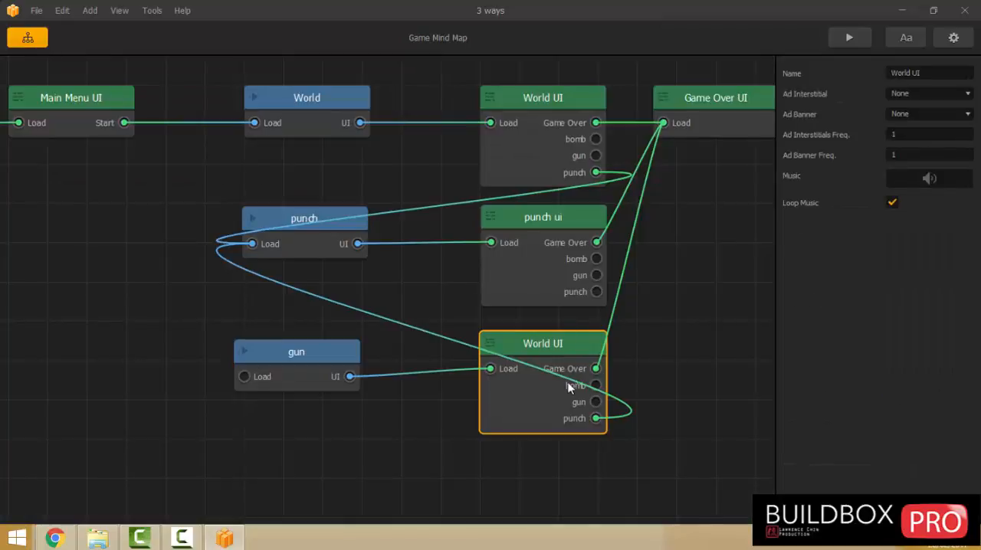
pyautogui.doubleClick(535, 405)
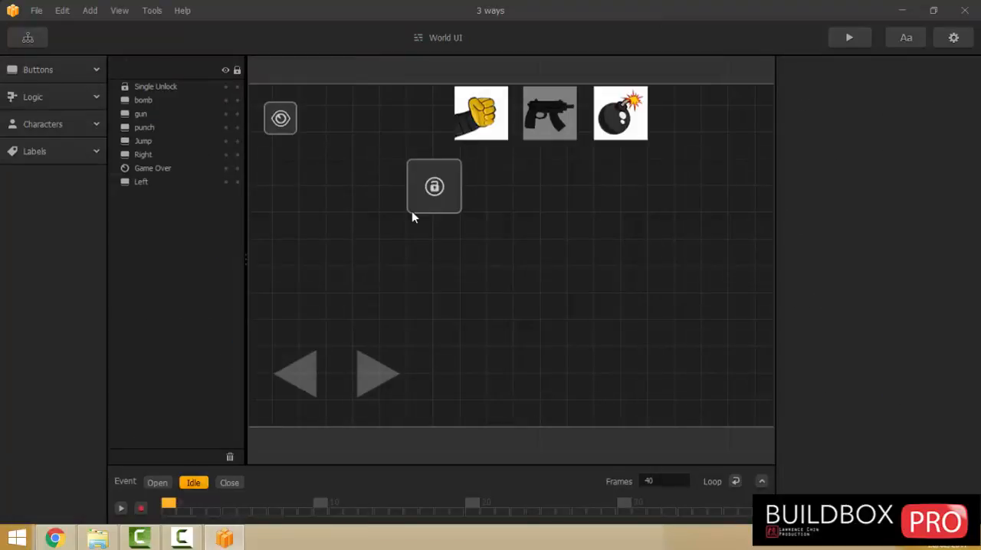
pyautogui.scroll(3, 523, 241)
pyautogui.moveTo(618, 205); pyautogui.dragTo(588, 429)
pyautogui.moveTo(374, 399); pyautogui.dragTo(434, 304)
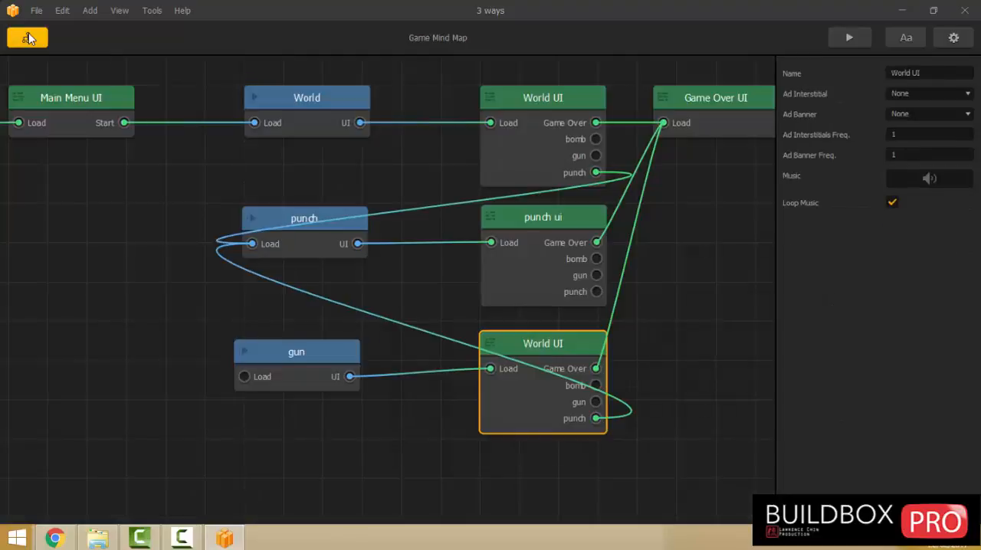
# In the original World UI, duplicate the Single Unlock, align the copy over the gun button, and check its available characters.
pyautogui.click(38, 41)
pyautogui.doubleClick(537, 137)
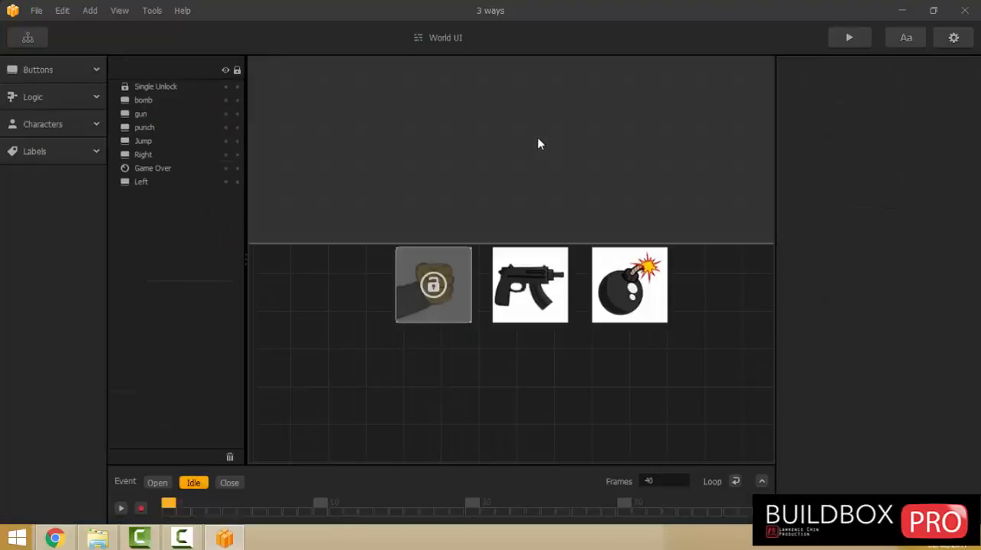
pyautogui.click(432, 295)
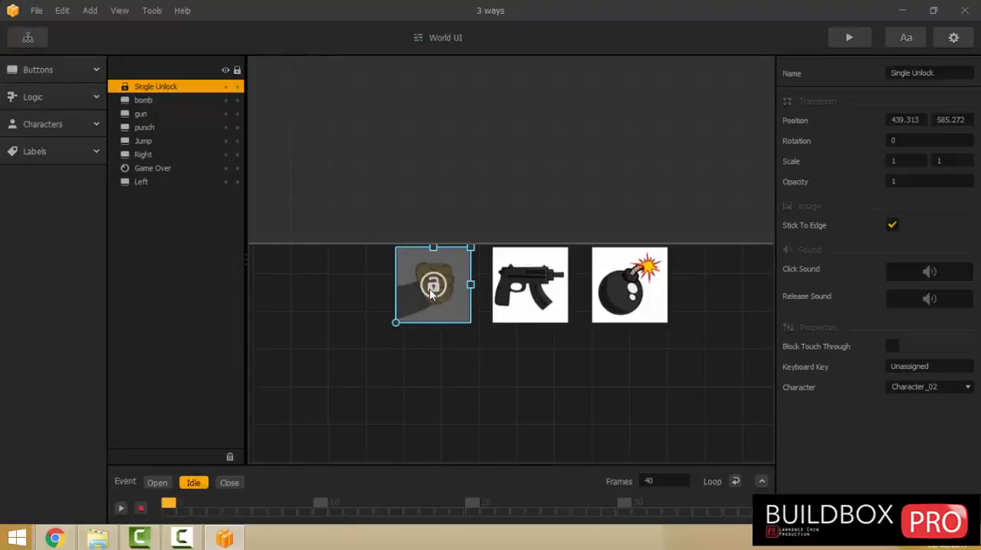
pyautogui.hotkey('ctrl', 'd')
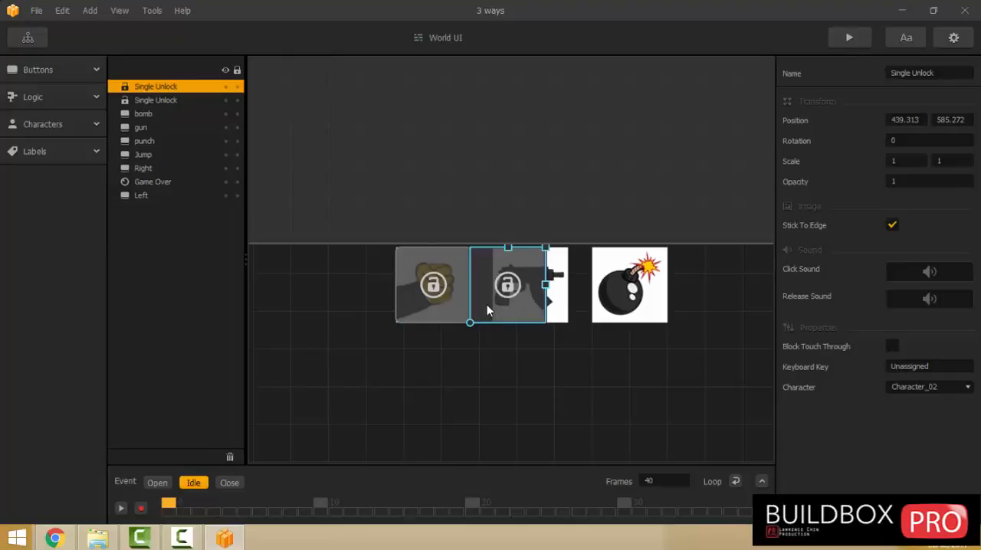
pyautogui.press('Right')
pyautogui.press('Right')
pyautogui.press('Right')
pyautogui.press('Right')
pyautogui.press('Right')
pyautogui.press('Right')
pyautogui.press('Right')
pyautogui.press('Right')
pyautogui.press('Right')
pyautogui.press('Right')
pyautogui.press('Right')
pyautogui.press('Right')
pyautogui.press('Right')
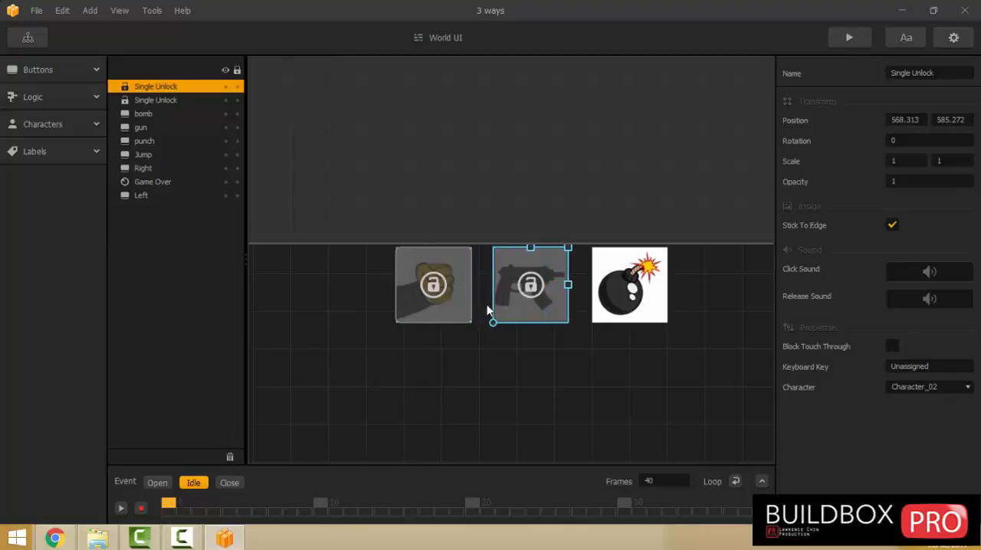
pyautogui.click(954, 386)
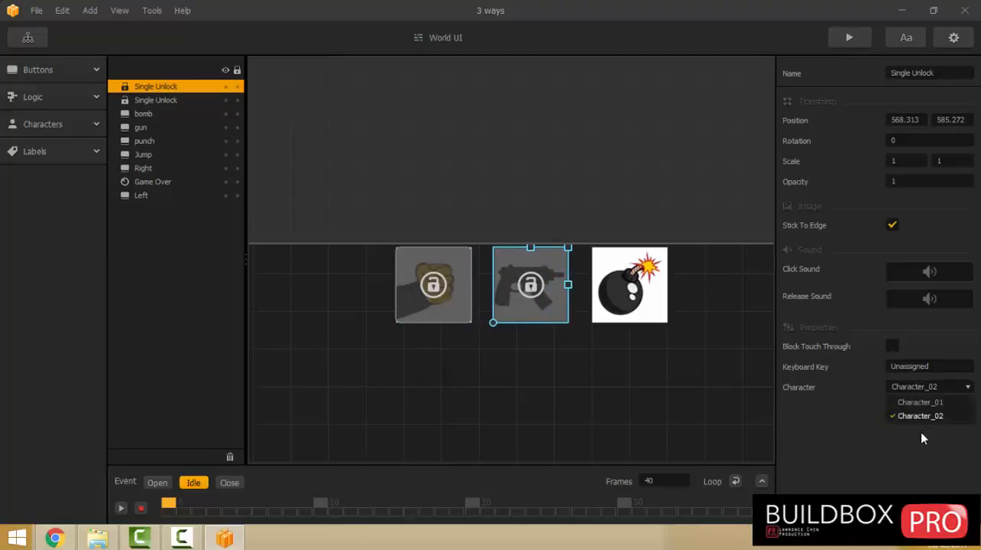
pyautogui.click(906, 450)
pyautogui.click(491, 387)
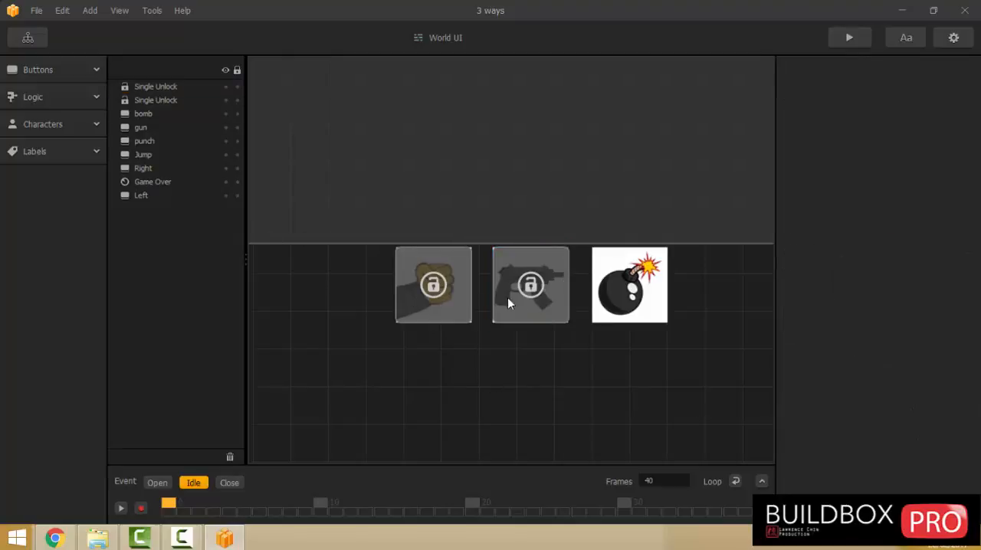
# Connect the original World UI's gun output to the gun world's Load and rename the duplicated UI as gun UI.
pyautogui.click(41, 36)
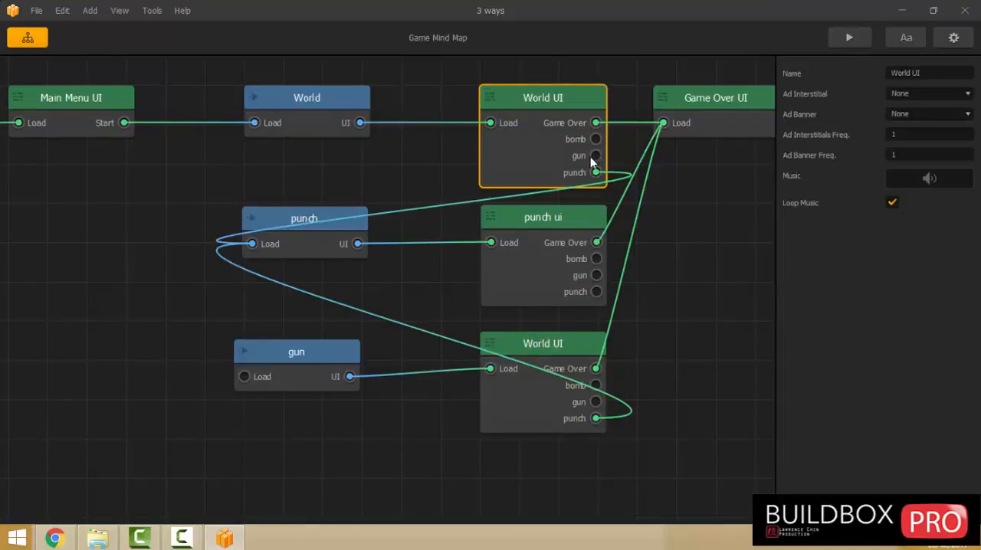
pyautogui.moveTo(596, 155); pyautogui.dragTo(240, 383)
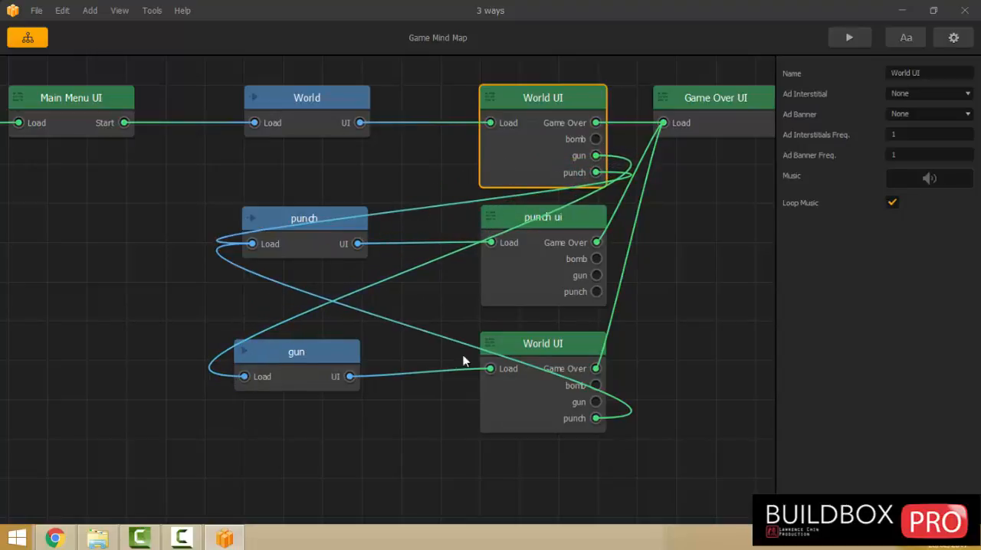
pyautogui.click(541, 353)
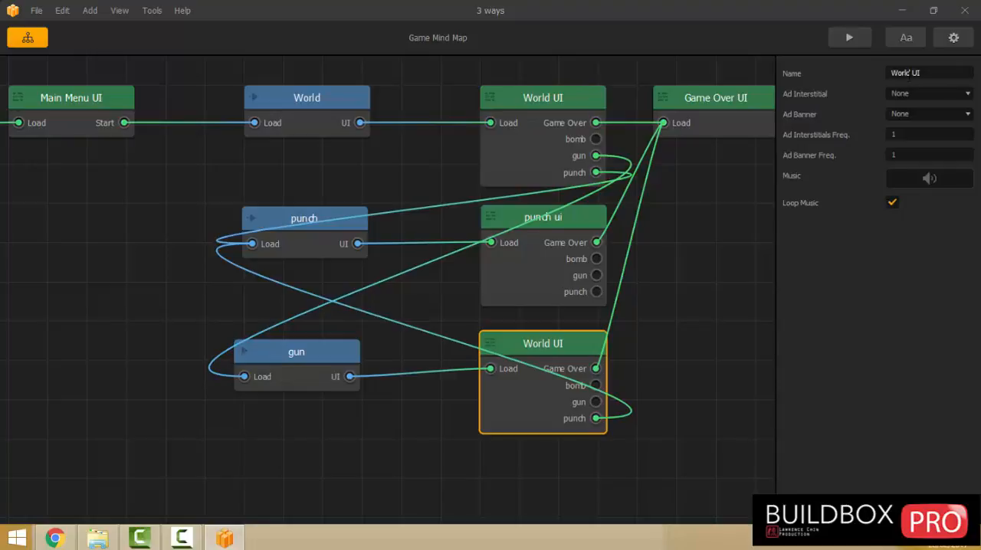
pyautogui.click(902, 73)
pyautogui.doubleClick(902, 73)
pyautogui.press('BackSpace')
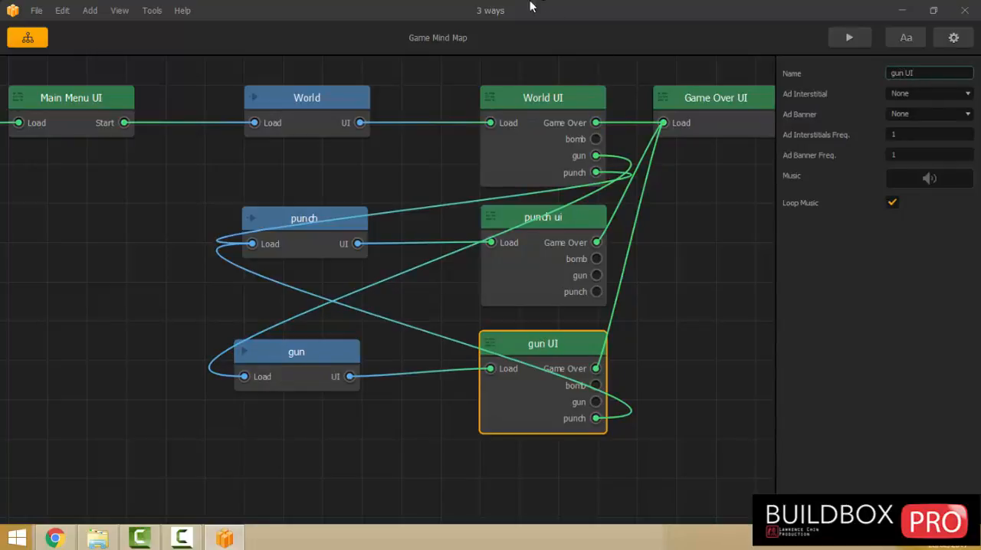
# In the gun world, import image 02 from the "walk with gun" sprite folder as a new character.
pyautogui.doubleClick(303, 353)
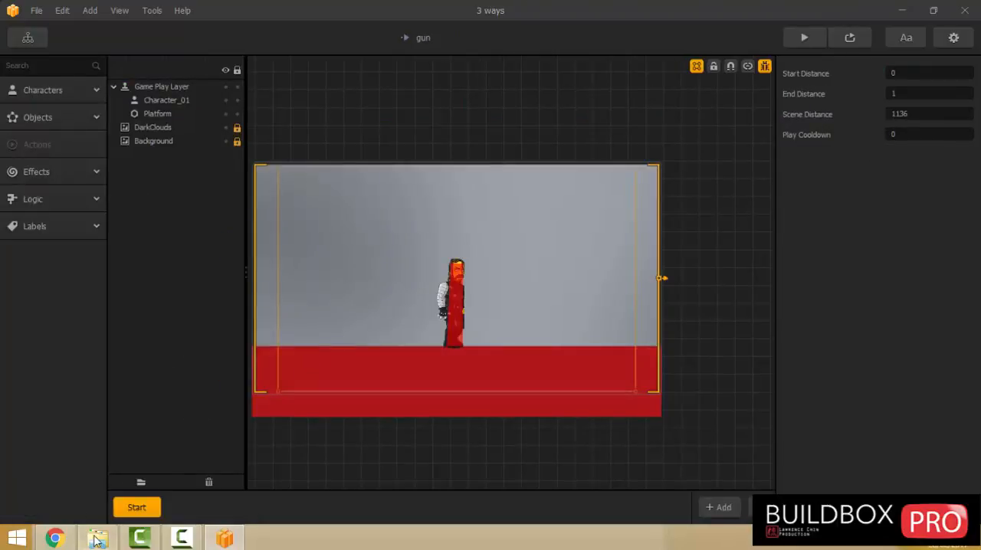
pyautogui.moveTo(96, 541)
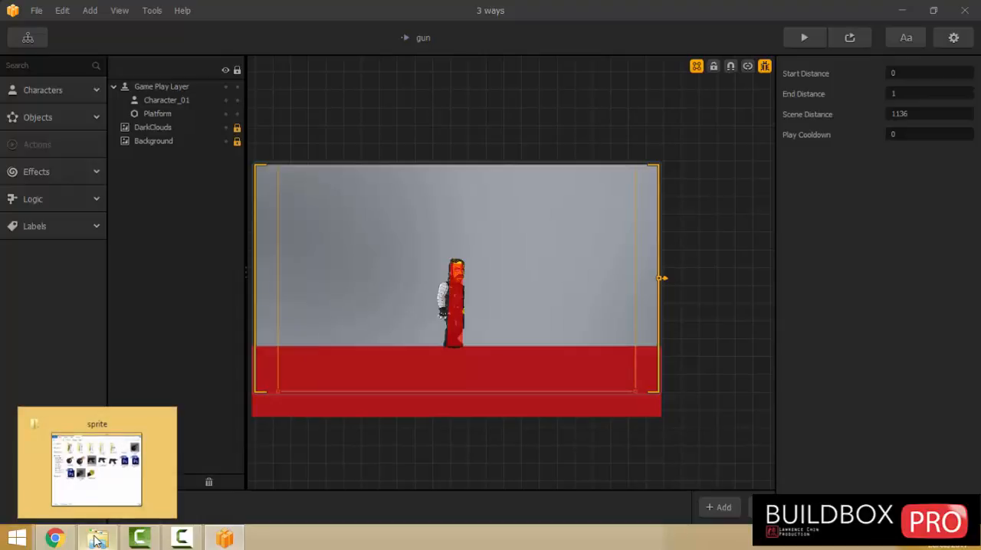
pyautogui.click(97, 540)
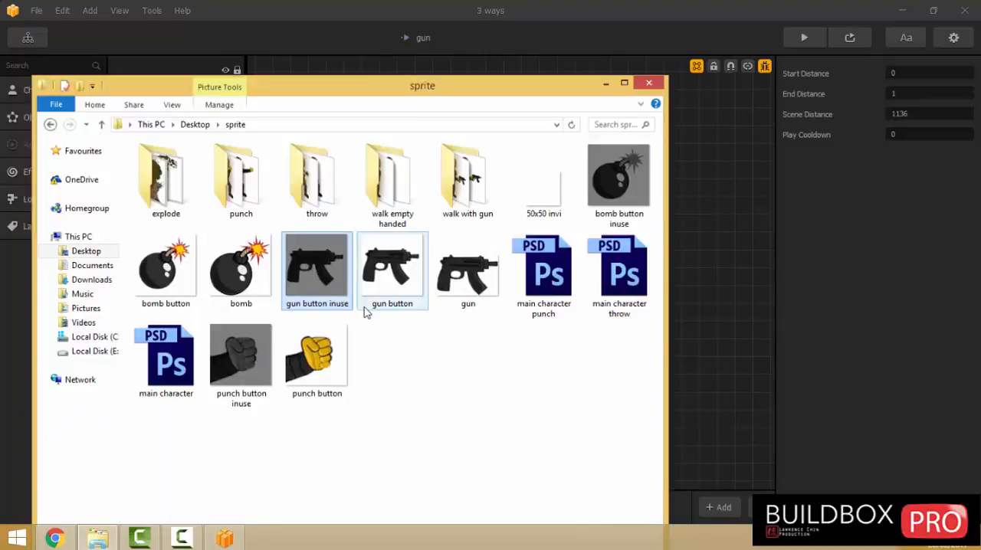
pyautogui.doubleClick(462, 184)
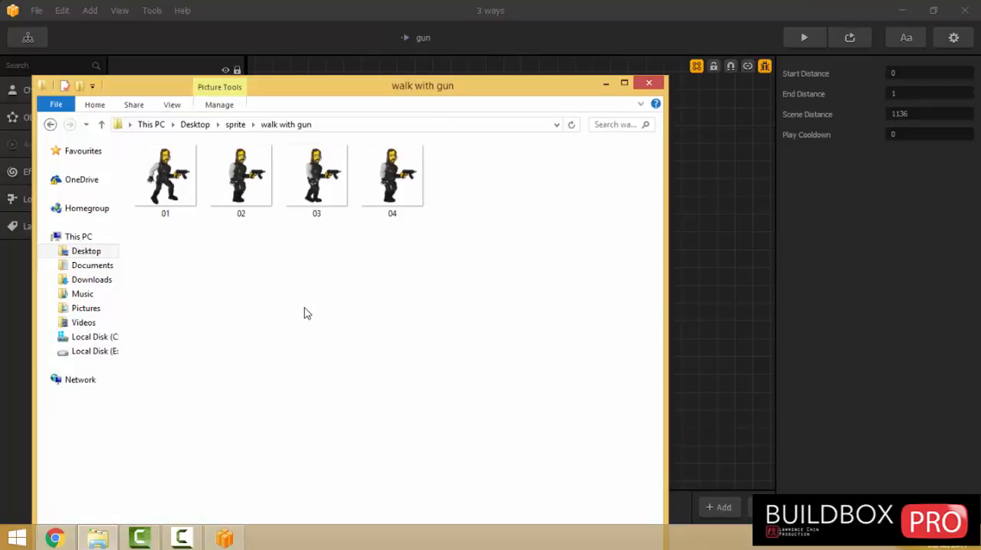
pyautogui.click(245, 180)
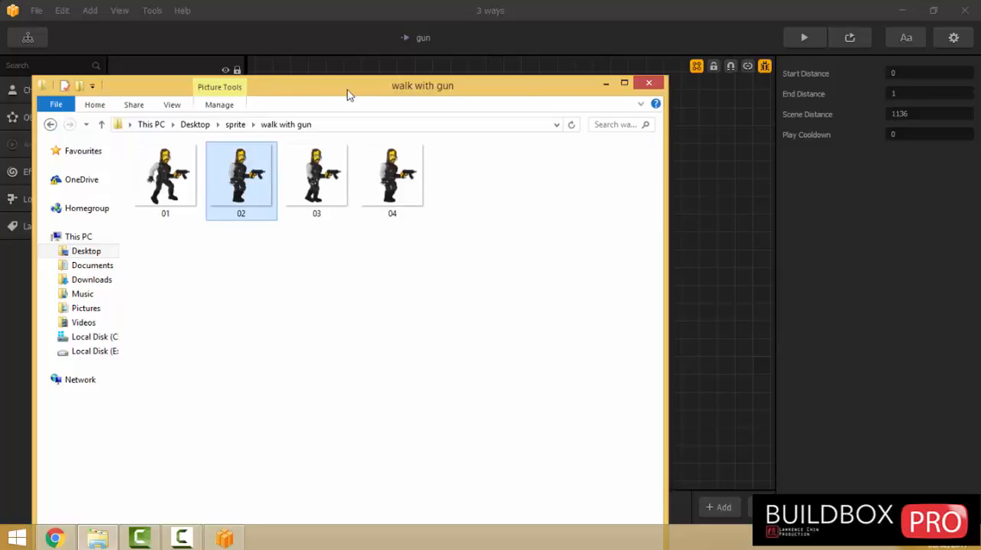
pyautogui.moveTo(347, 89); pyautogui.dragTo(861, 129)
pyautogui.moveTo(823, 227); pyautogui.dragTo(378, 218)
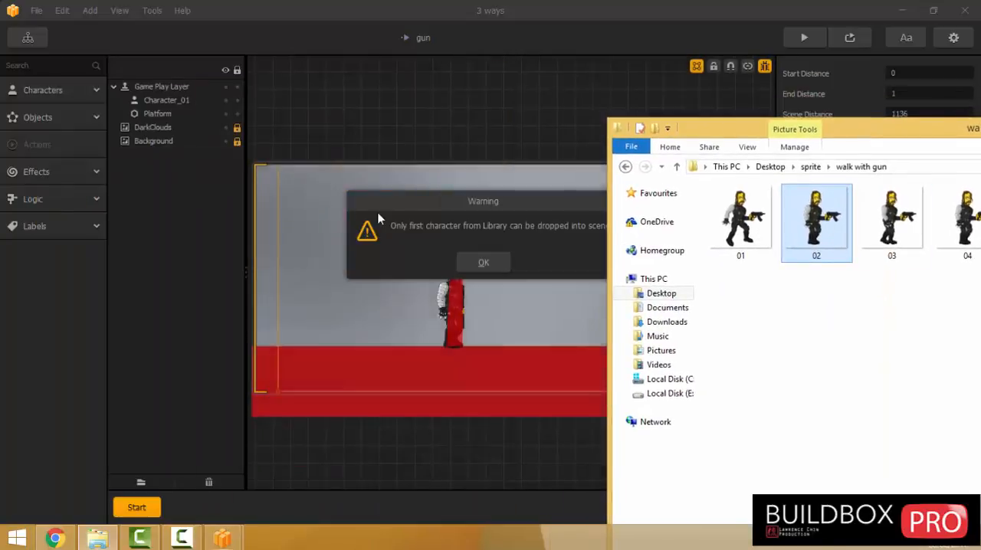
pyautogui.click(483, 263)
# Rename the imported gun character 02 as Character_03.
pyautogui.click(42, 90)
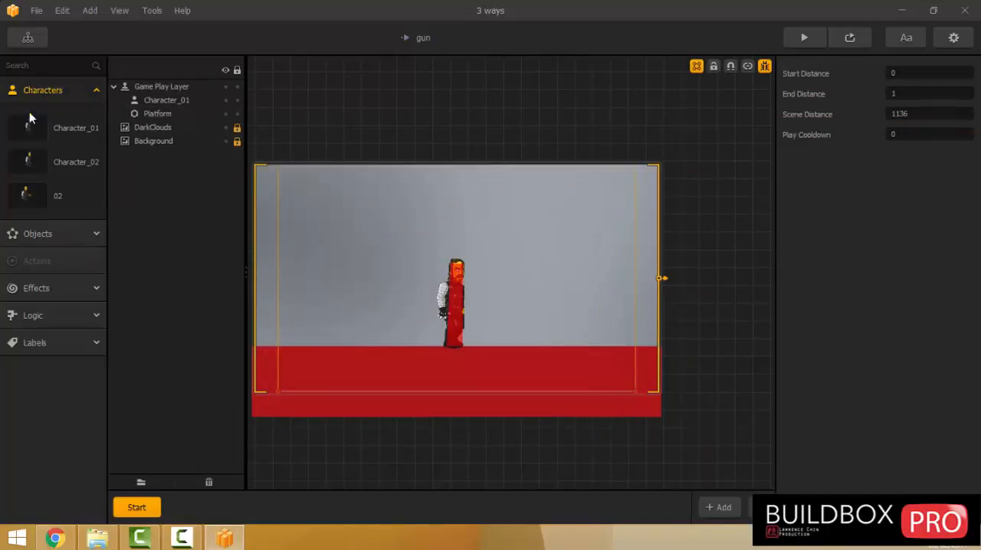
pyautogui.click(25, 194)
pyautogui.click(914, 74)
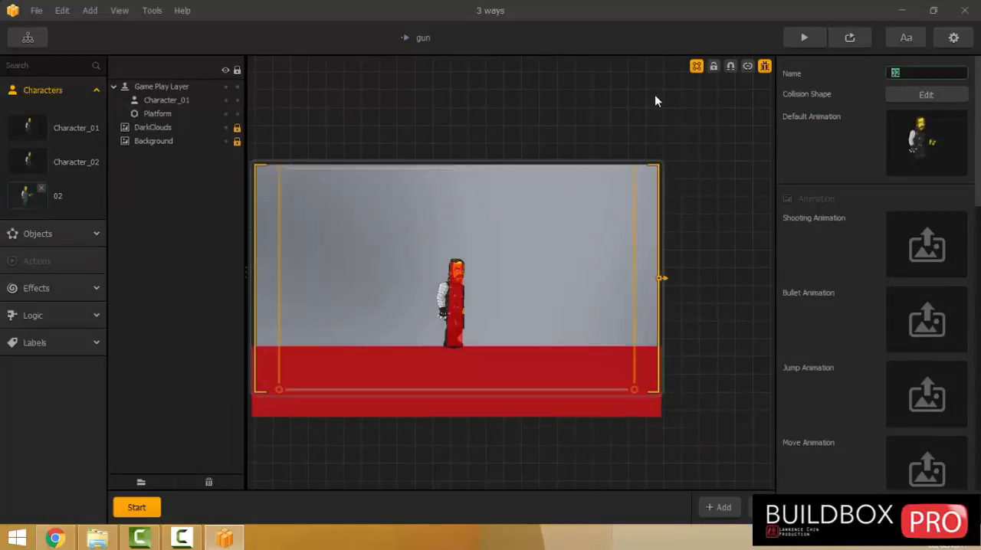
pyautogui.write('Character_03')
pyautogui.press('Return')
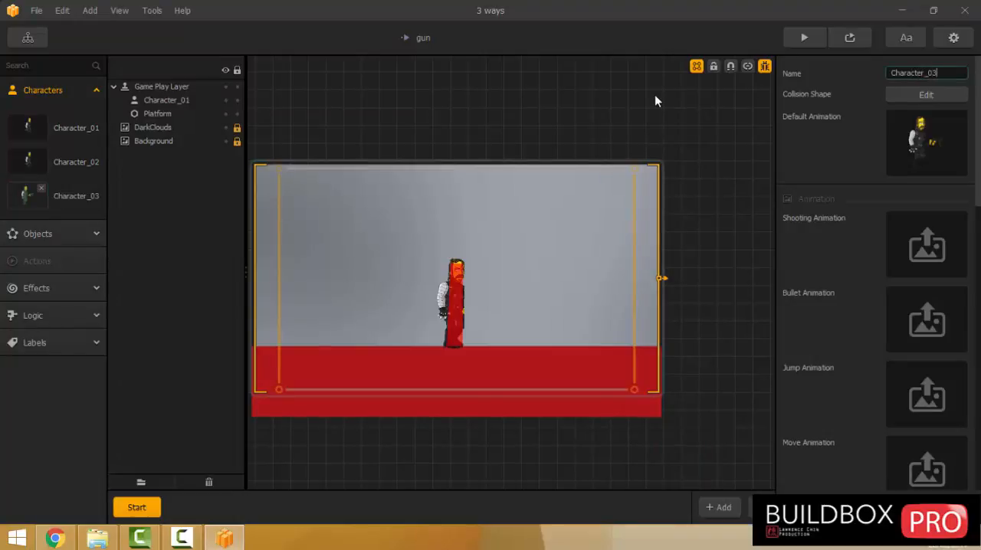
# Scale Character_03's default animation to 0.5 both horizontally and vertically.
pyautogui.click(940, 119)
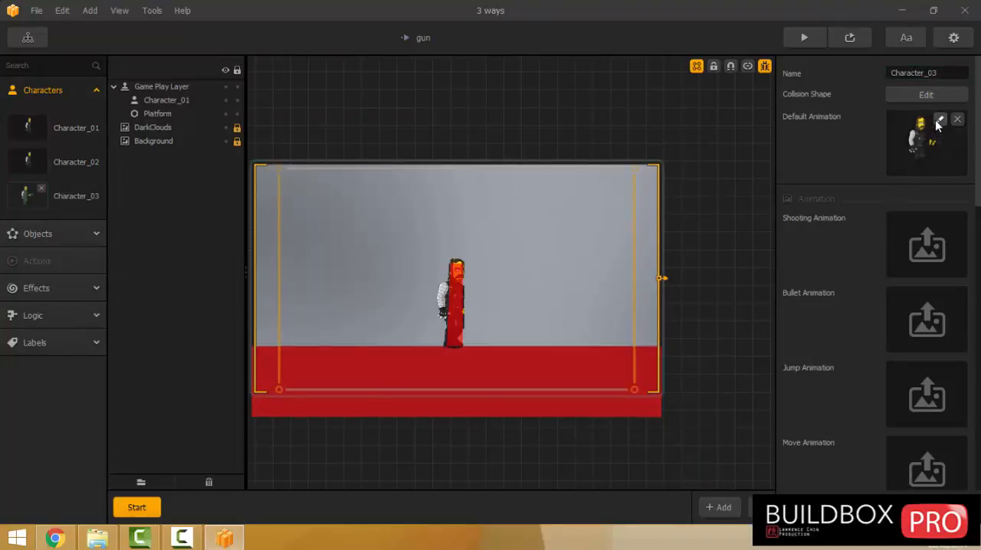
pyautogui.write('0.5')
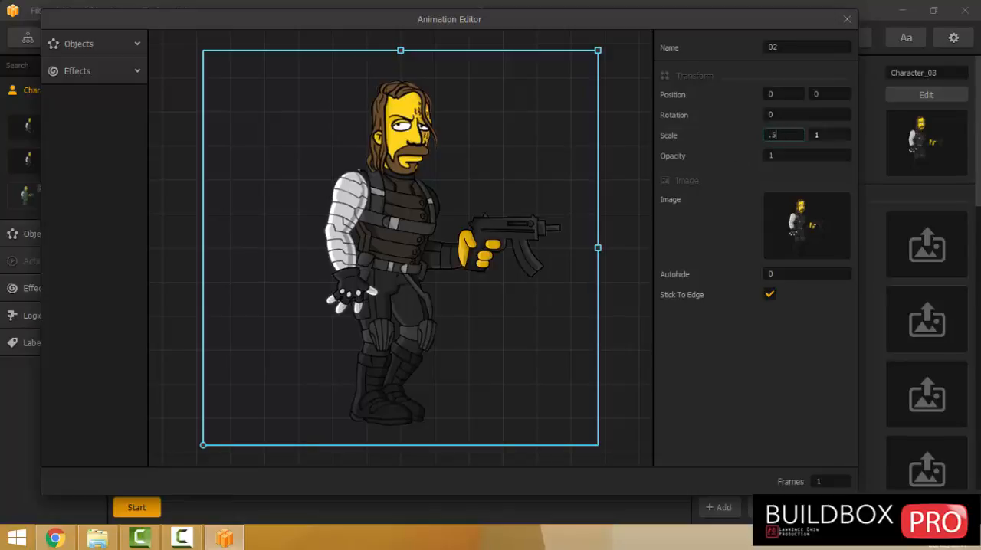
pyautogui.press('Tab')
pyautogui.write('0.5')
pyautogui.press('Return')
pyautogui.click(846, 18)
# Reshape Character_03's polygon collision shape from the full image to a narrow four-point outline around the body, excluding the gun.
pyautogui.click(919, 94)
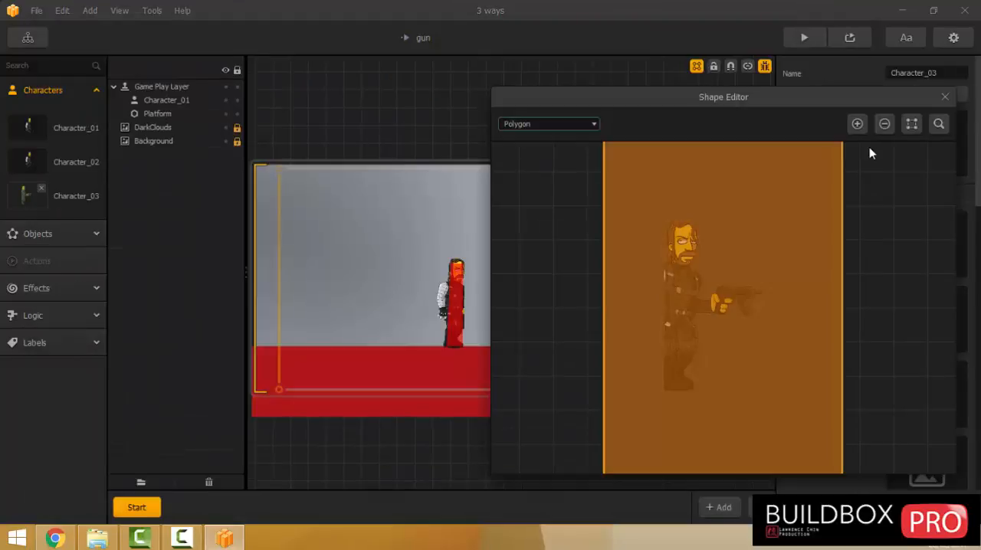
pyautogui.moveTo(770, 434); pyautogui.dragTo(695, 385)
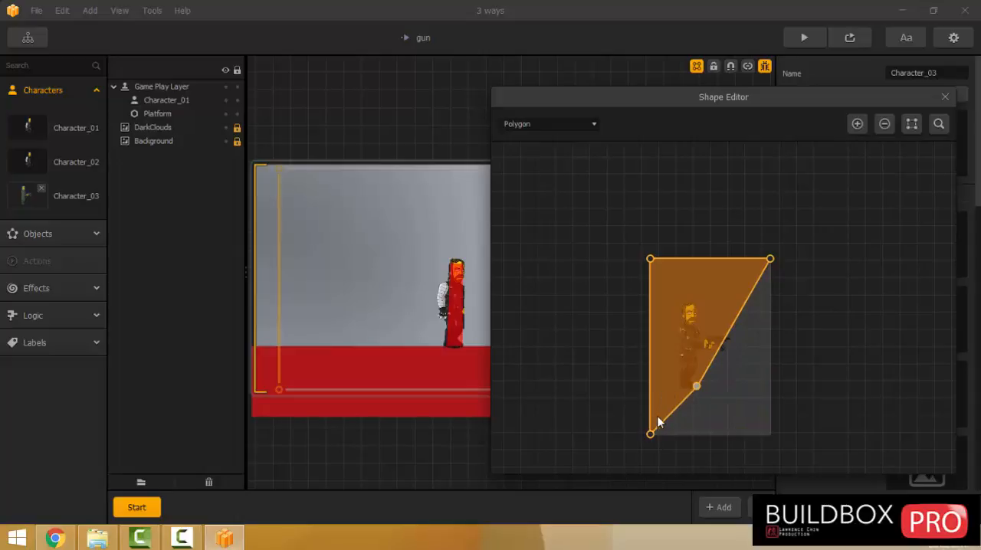
pyautogui.moveTo(651, 435); pyautogui.dragTo(681, 385)
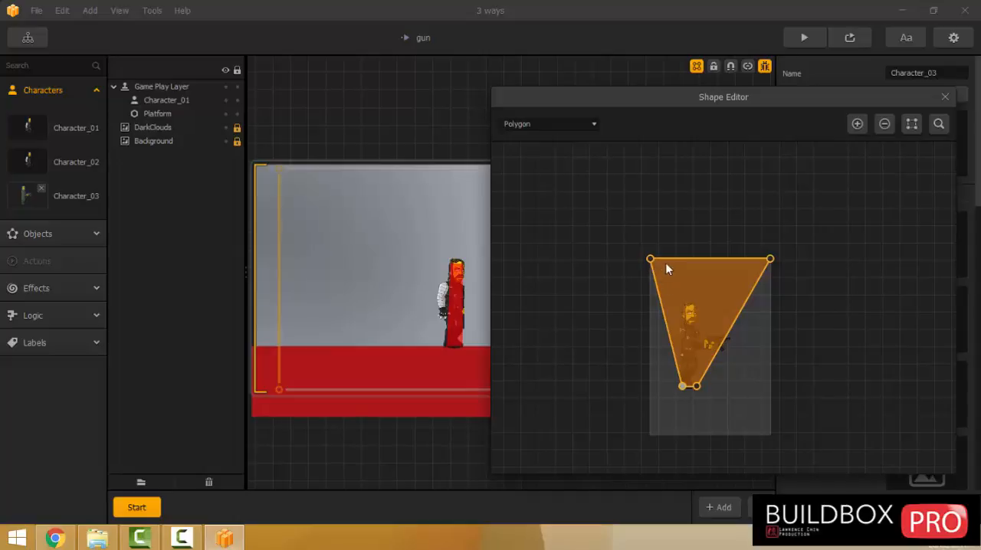
pyautogui.scroll(2, 643, 275)
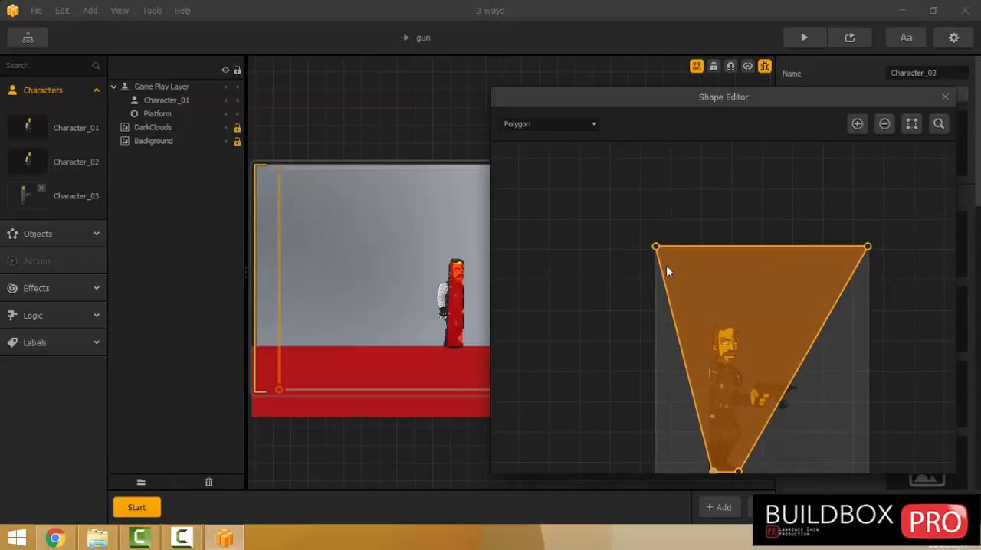
pyautogui.moveTo(651, 249); pyautogui.dragTo(714, 325)
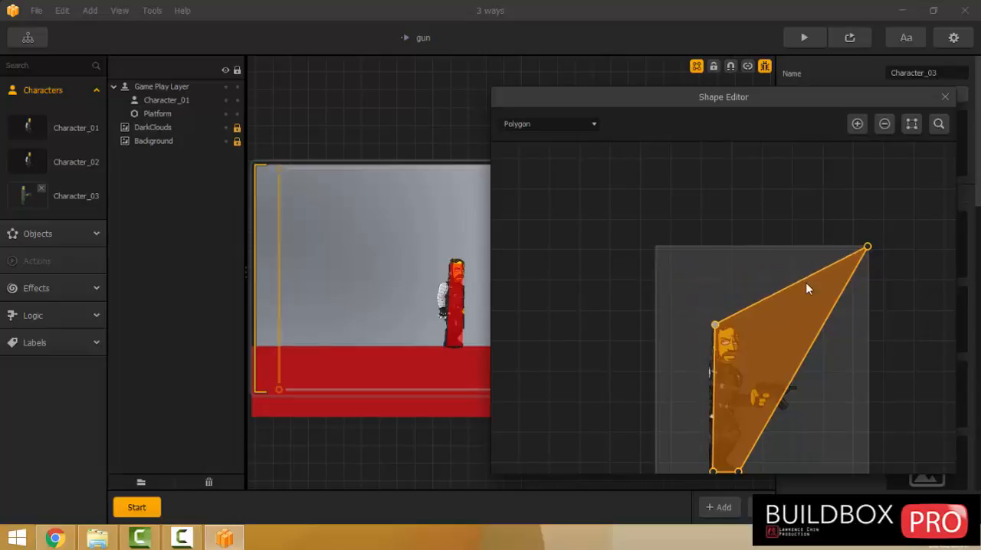
pyautogui.moveTo(865, 249); pyautogui.dragTo(741, 336)
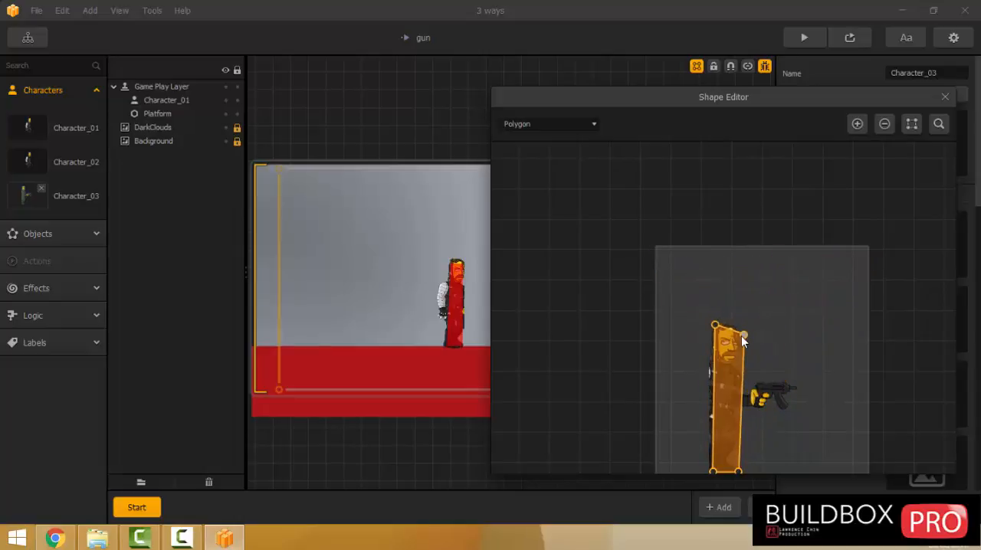
# Refine the lower two corners of Character_03's collision shape so they line up level with the feet.
pyautogui.scroll(2, 732, 325)
pyautogui.moveTo(729, 308); pyautogui.dragTo(699, 101, button='middle')
pyautogui.scroll(2, 556, 348)
pyautogui.moveTo(556, 348); pyautogui.dragTo(509, 180, button='middle')
pyautogui.moveTo(695, 451); pyautogui.dragTo(675, 376, button='middle')
pyautogui.scroll(2, 677, 353)
pyautogui.moveTo(766, 262); pyautogui.dragTo(741, 266)
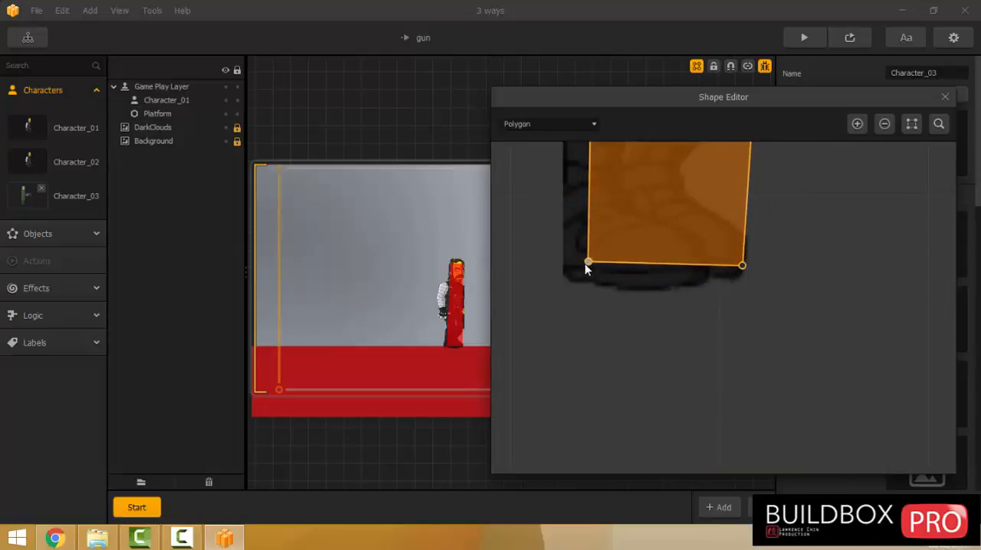
pyautogui.moveTo(586, 263); pyautogui.dragTo(590, 413)
pyautogui.scroll(-4, 680, 334)
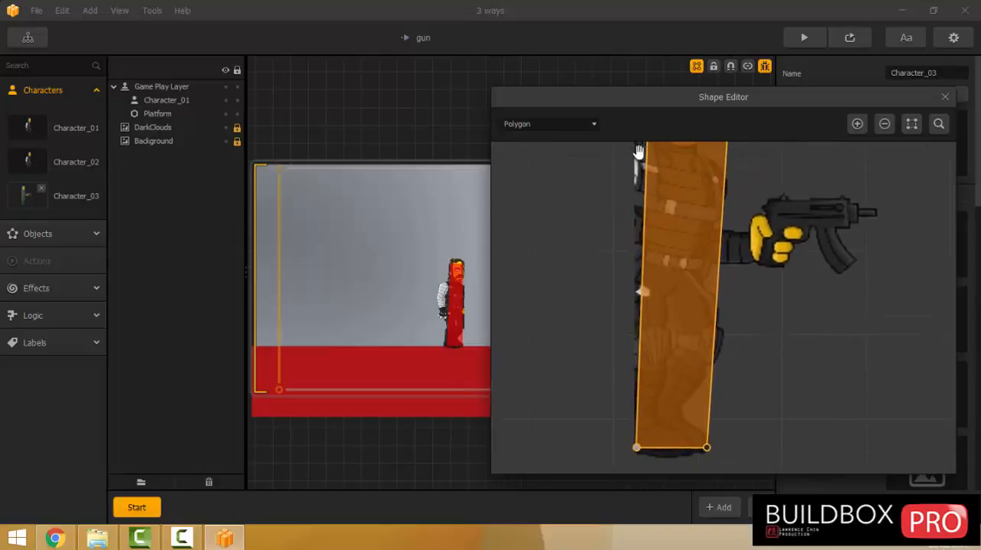
# Level the upper two corners of Character_03's collision shape across the forehead and close the shape editor.
pyautogui.moveTo(638, 151); pyautogui.dragTo(616, 298)
pyautogui.scroll(3, 616, 294)
pyautogui.moveTo(757, 197); pyautogui.dragTo(728, 179)
pyautogui.moveTo(631, 152); pyautogui.dragTo(623, 180)
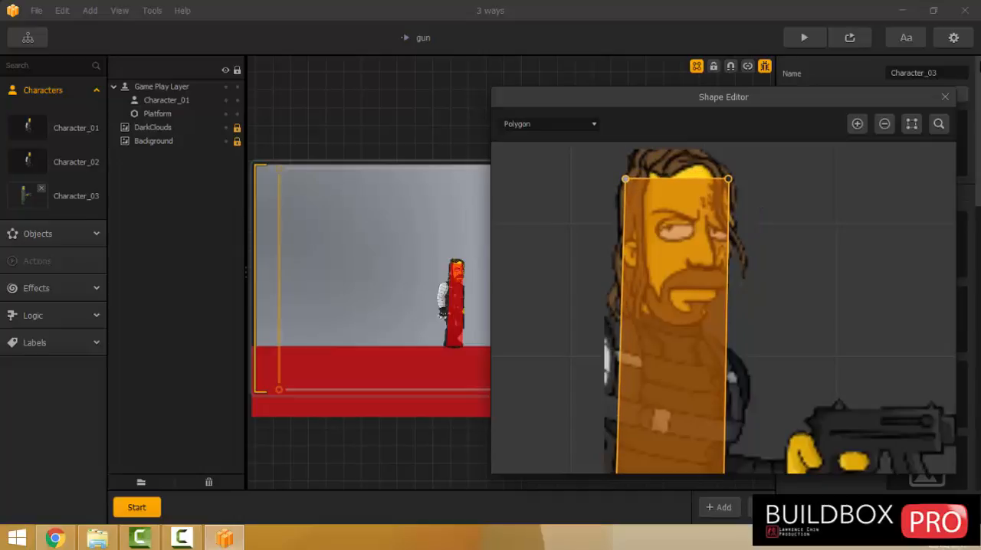
pyautogui.click(945, 97)
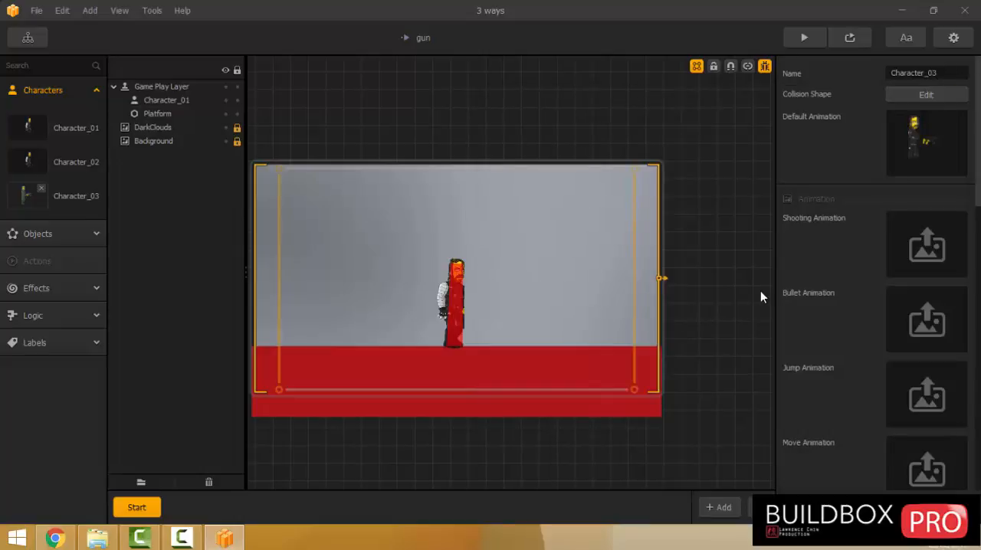
# Assign image 01 from the "walk with gun" folder as Character_03's jump animation.
pyautogui.click(98, 538)
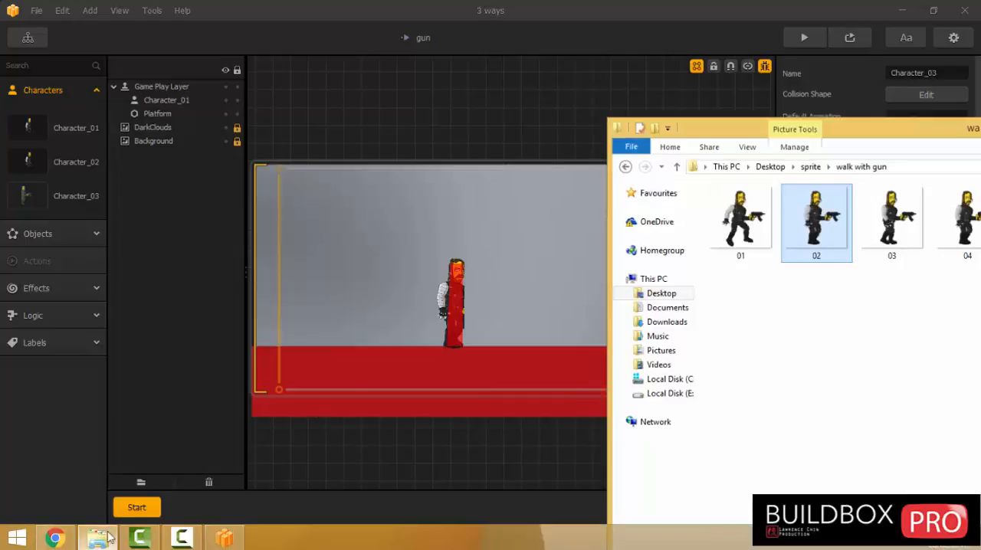
pyautogui.moveTo(731, 127); pyautogui.dragTo(348, 178)
pyautogui.moveTo(502, 187); pyautogui.dragTo(354, 108)
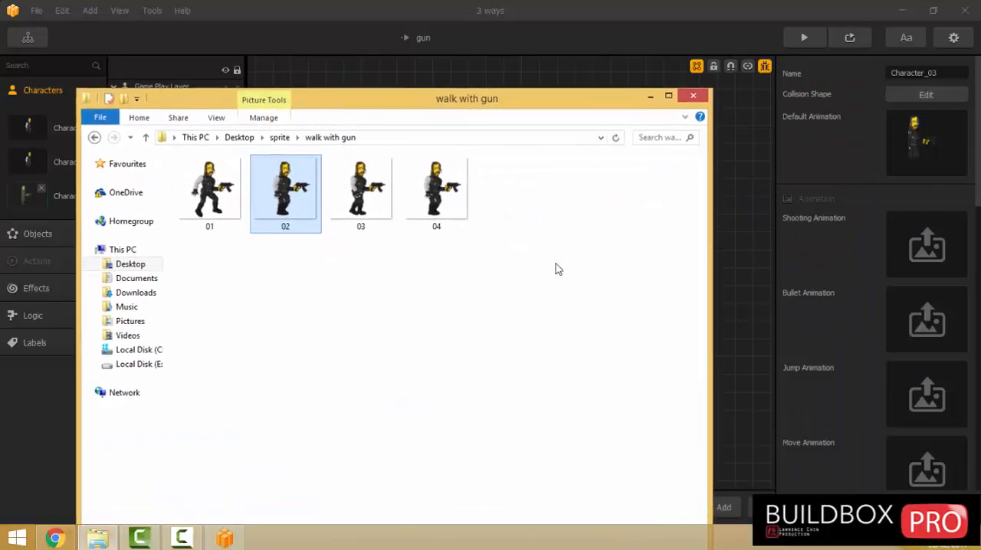
pyautogui.moveTo(209, 191); pyautogui.dragTo(935, 400)
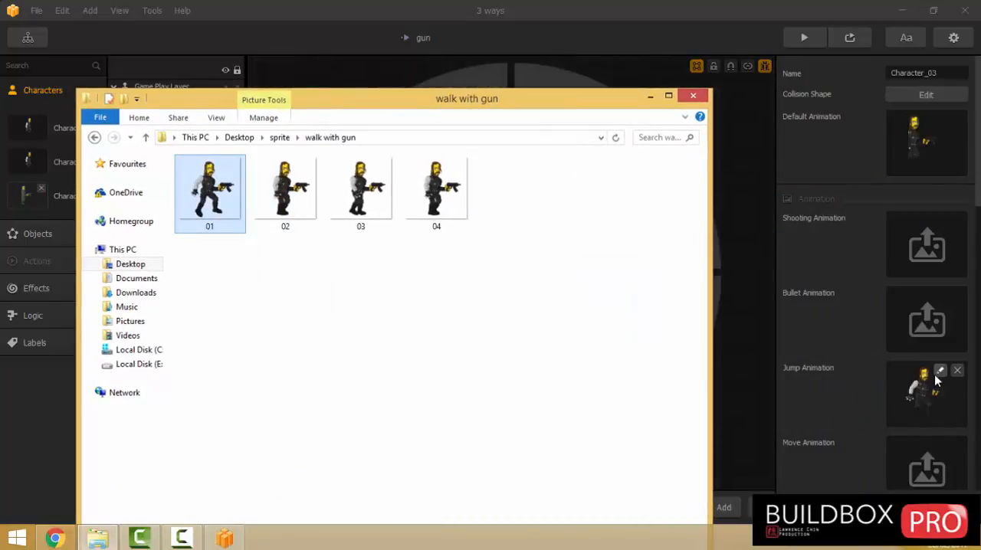
# Scale Character_03's jump animation to 0.5 in both directions.
pyautogui.click(941, 375)
pyautogui.moveTo(785, 137); pyautogui.dragTo(722, 147)
pyautogui.write('.5')
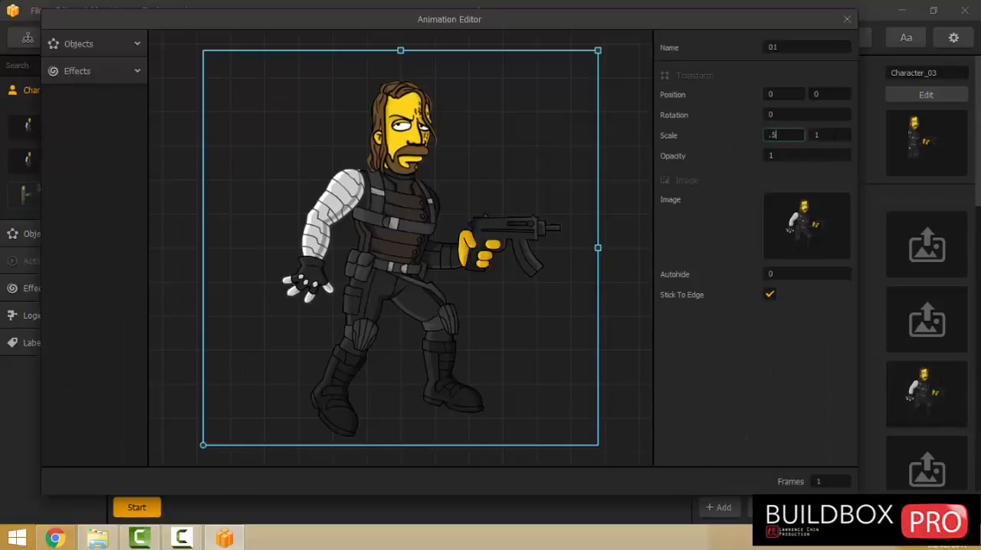
pyautogui.press('Tab')
pyautogui.write('.5')
pyautogui.click(847, 19)
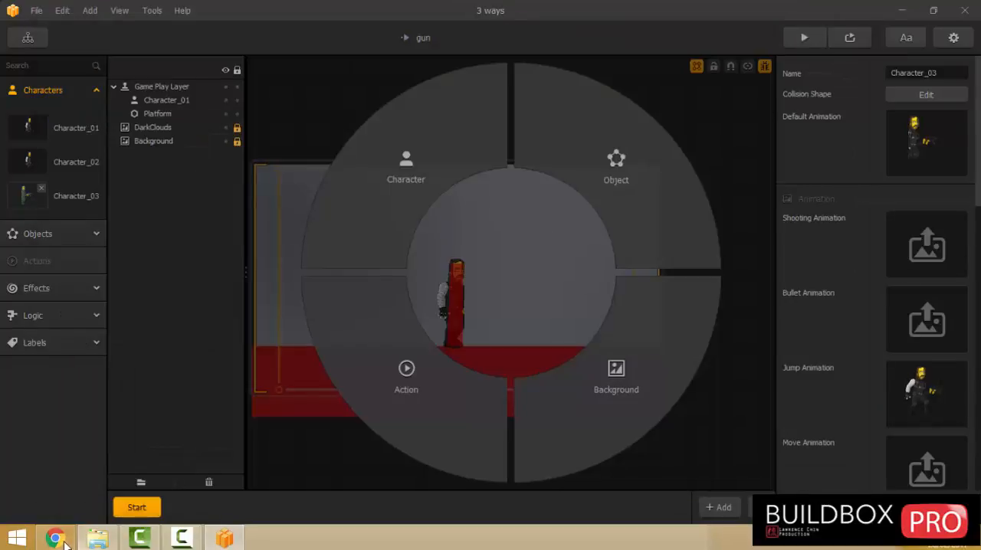
# Assign images 01 to 04 as Character_03's move animation and scale it to 0.5 in both directions.
pyautogui.click(91, 540)
pyautogui.moveTo(512, 272); pyautogui.dragTo(922, 466)
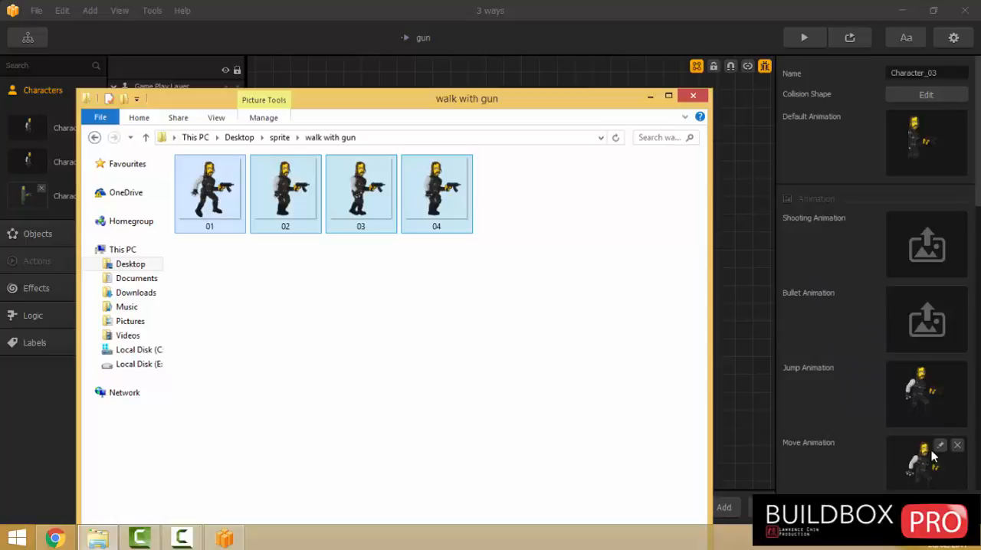
pyautogui.click(941, 446)
pyautogui.click(772, 135)
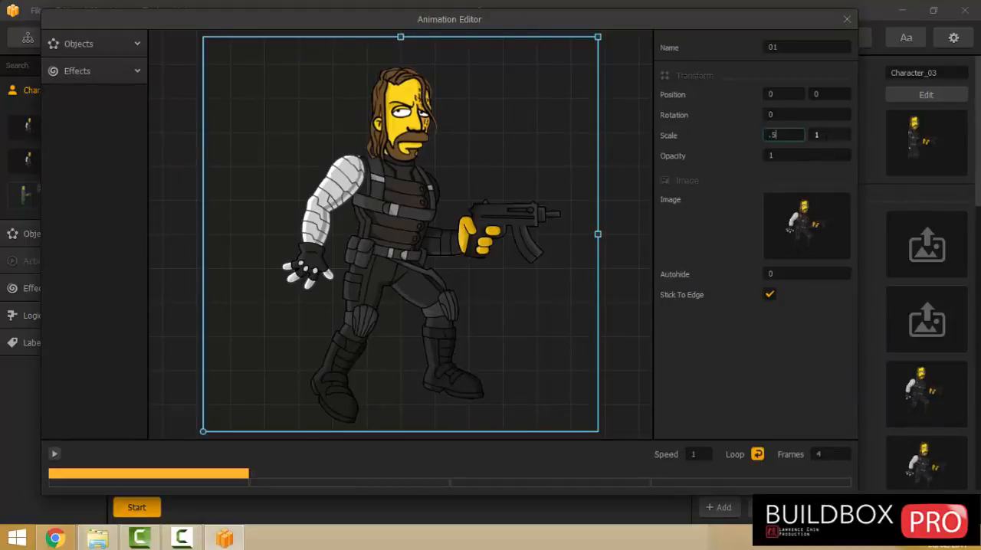
pyautogui.moveTo(825, 137); pyautogui.dragTo(803, 138)
pyautogui.write('.5')
pyautogui.press('Return')
pyautogui.click(696, 454)
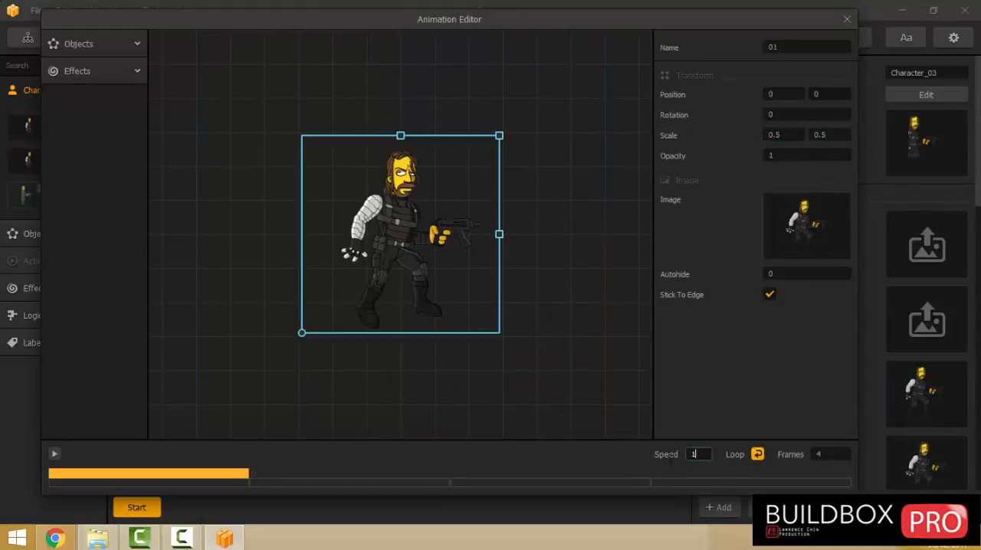
pyautogui.click(845, 20)
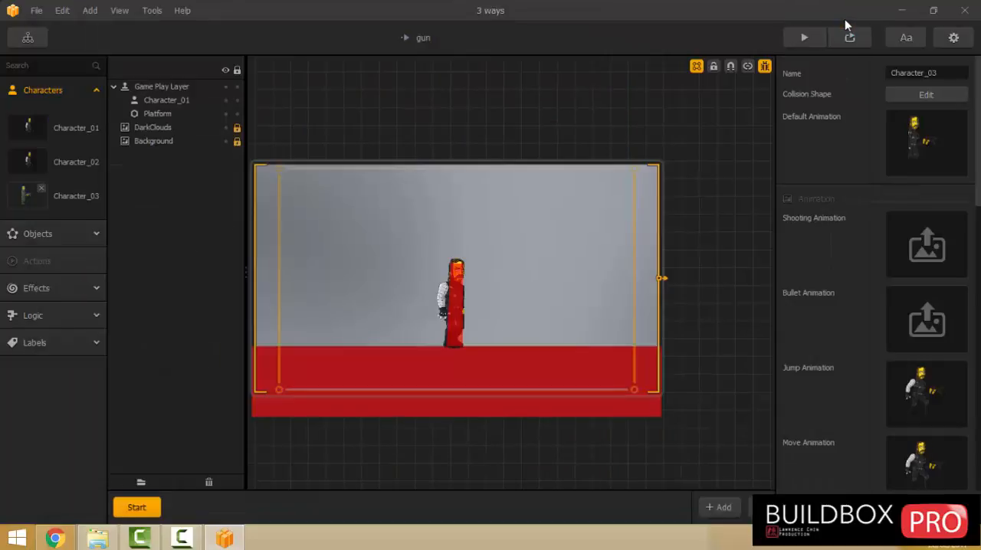
# Review Character_03's animation slots, sounds and gameplay effect settings.
pyautogui.scroll(-3, 797, 345)
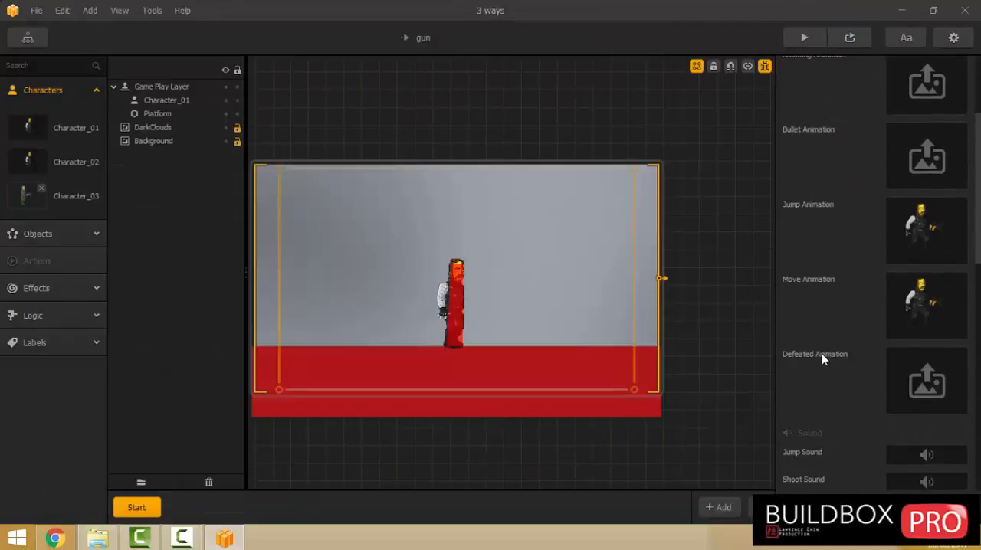
pyautogui.scroll(3, 821, 354)
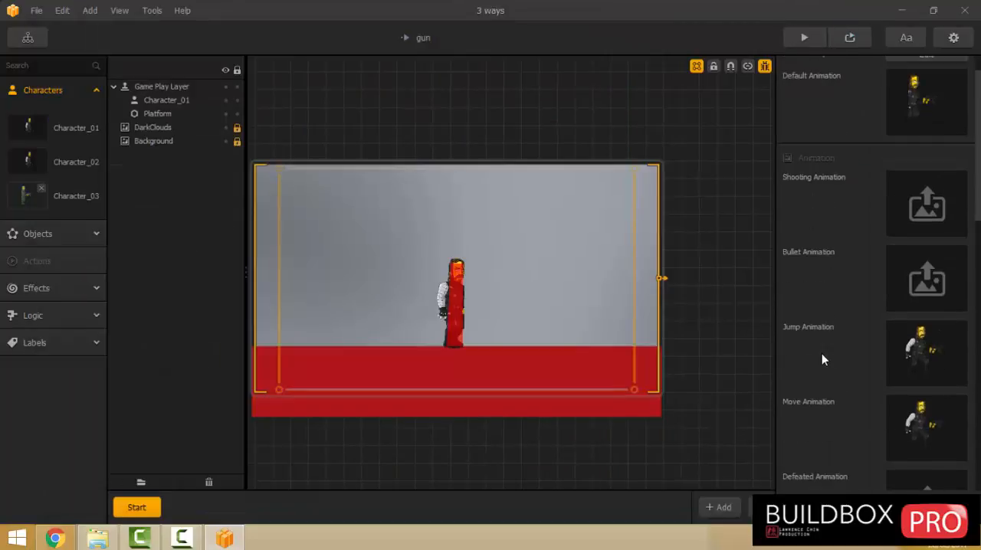
pyautogui.scroll(-4, 821, 355)
pyautogui.scroll(-3, 821, 353)
pyautogui.scroll(5, 821, 353)
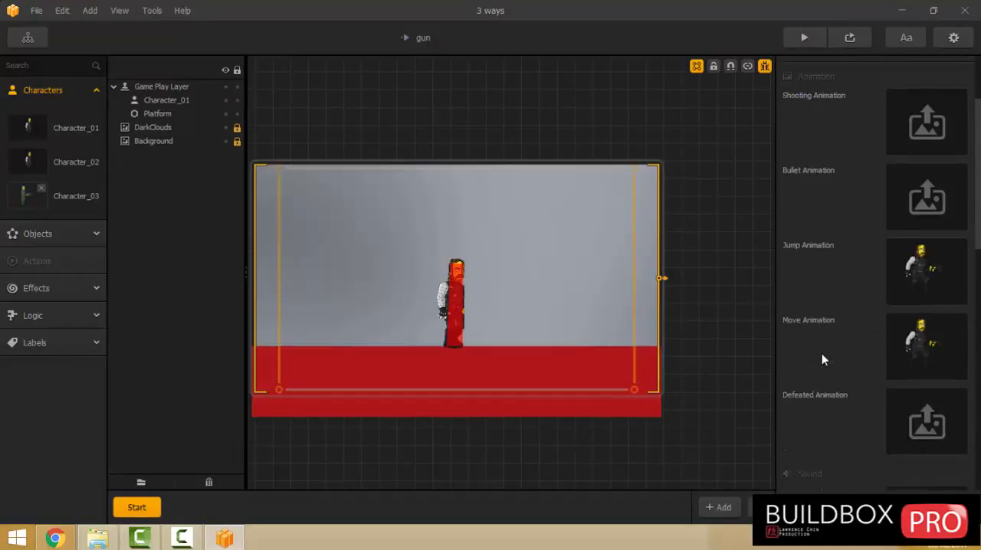
pyautogui.scroll(-5, 822, 353)
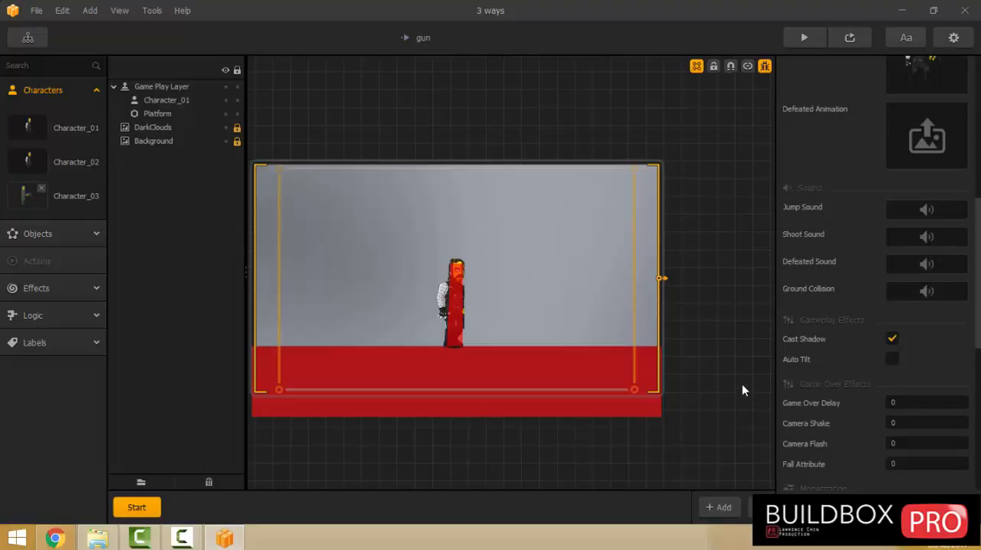
pyautogui.scroll(3, 881, 291)
pyautogui.moveTo(916, 193)
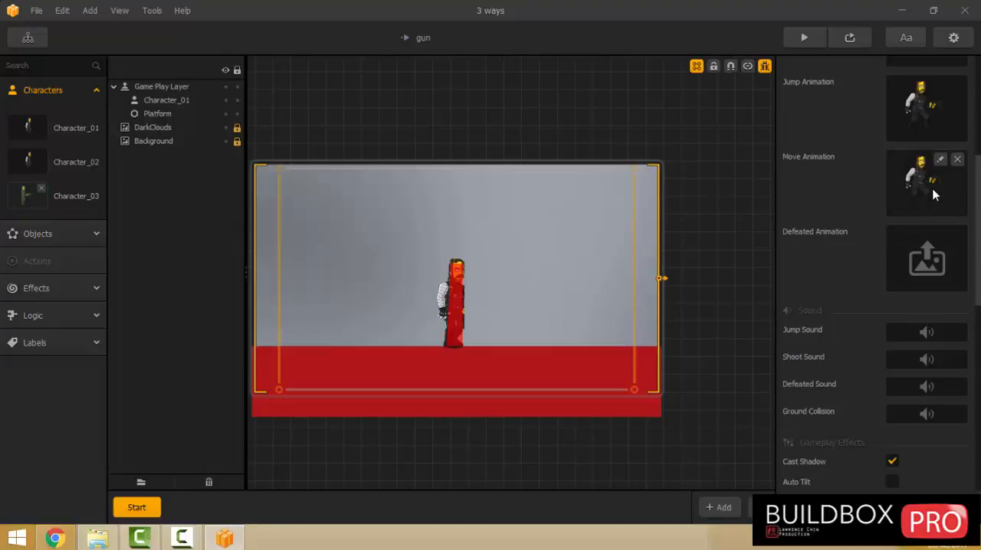
# Check Character_03's move animation frames and set its horizontal Max Speed to 50.
pyautogui.click(939, 159)
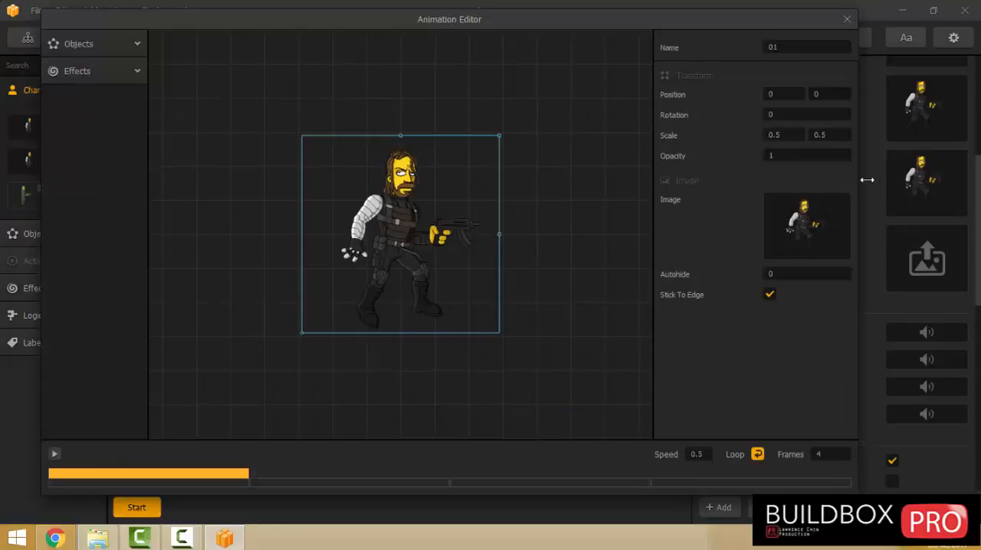
pyautogui.click(846, 18)
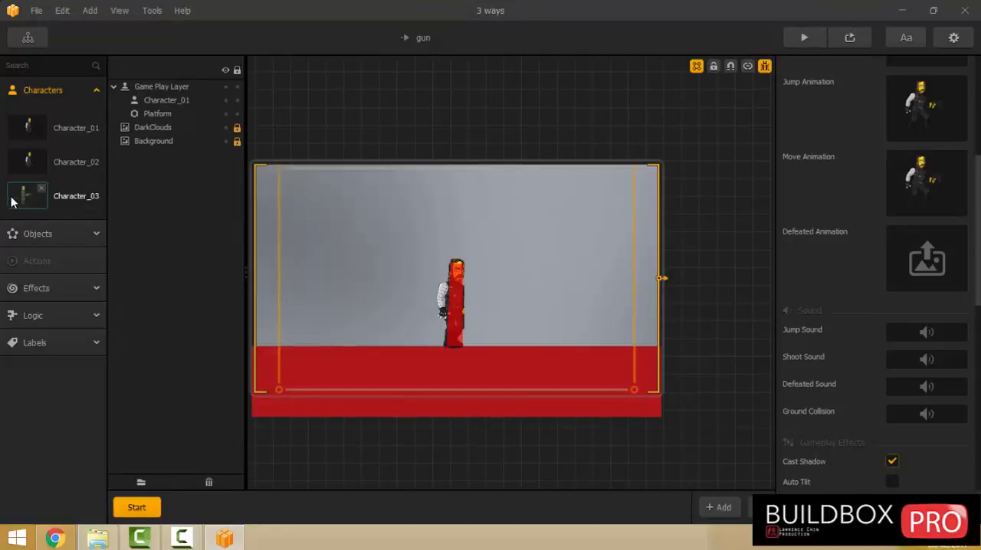
pyautogui.click(21, 200)
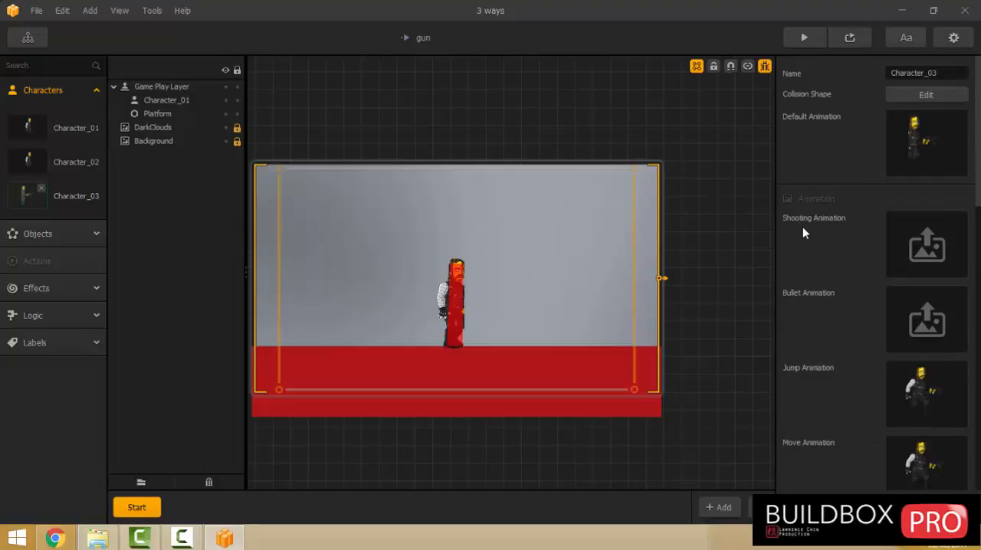
pyautogui.scroll(-15, 825, 230)
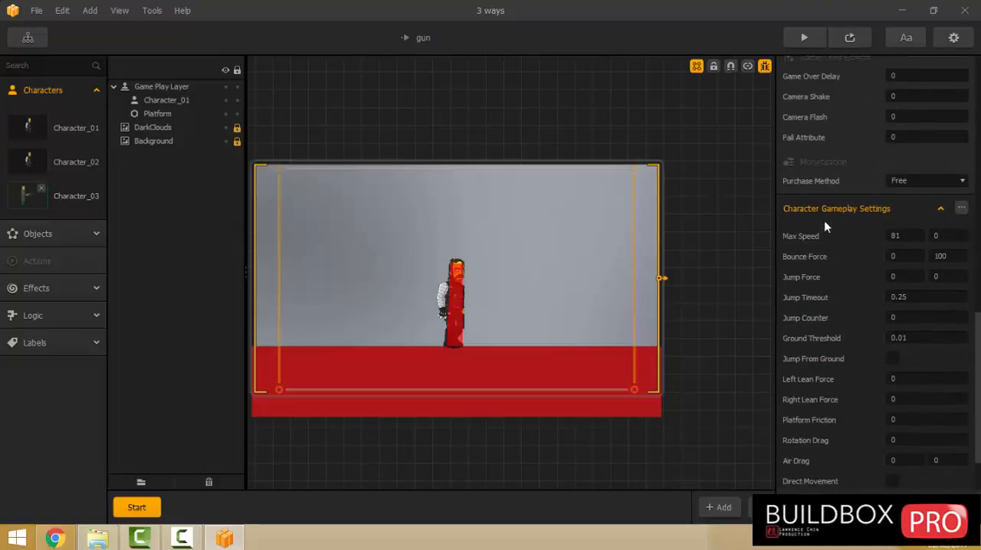
pyautogui.scroll(-2, 825, 226)
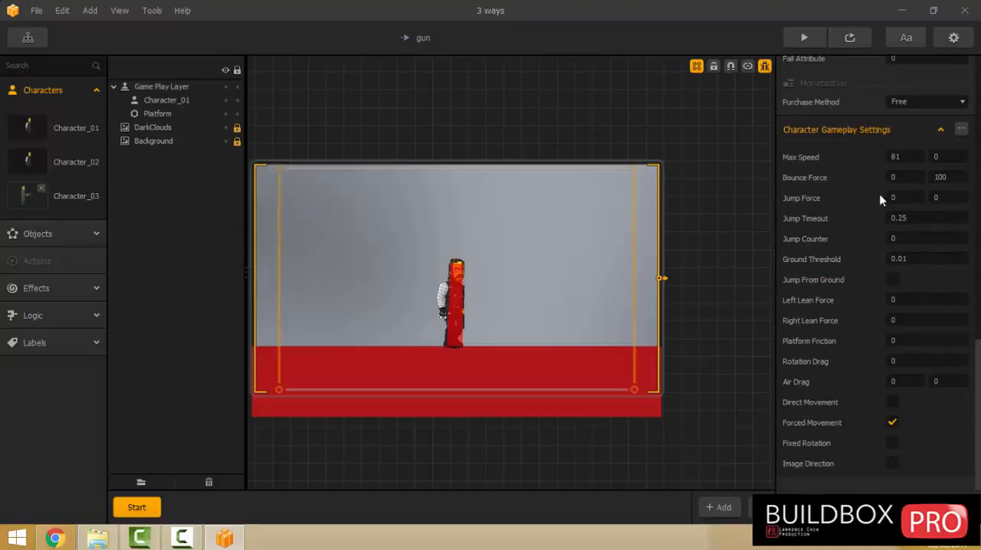
pyautogui.doubleClick(903, 156)
pyautogui.write('50')
# Set Character_03's vertical Bounce Force to 0 and vertical Jump Force to 50, and enable Jump From Ground, Fixed Rotation and Image Direction.
pyautogui.doubleClick(941, 177)
pyautogui.write('0')
pyautogui.doubleClick(938, 198)
pyautogui.write('50')
pyautogui.click(892, 280)
pyautogui.click(491, 114)
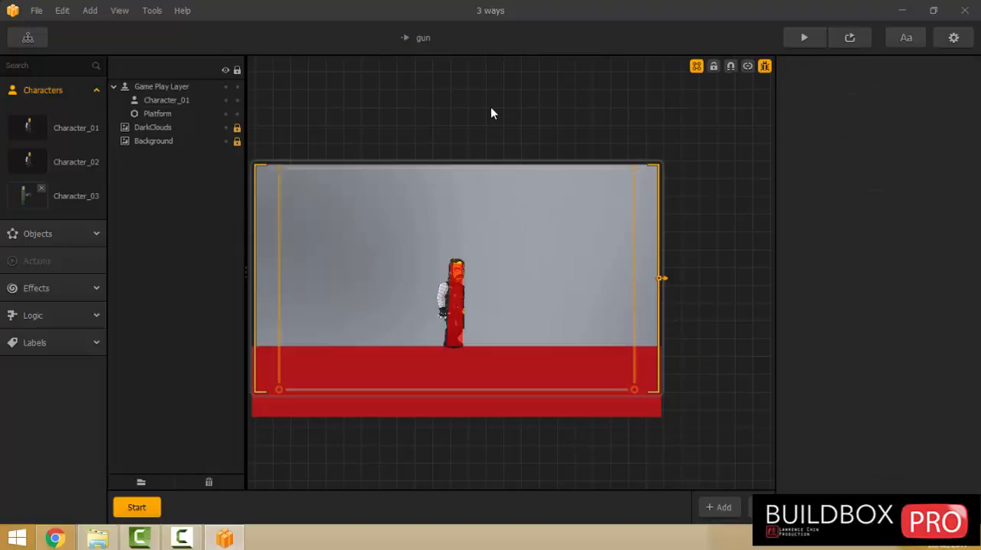
# Assign Character_03 to the Single Unlock over the gun button in World UI.
pyautogui.click(28, 38)
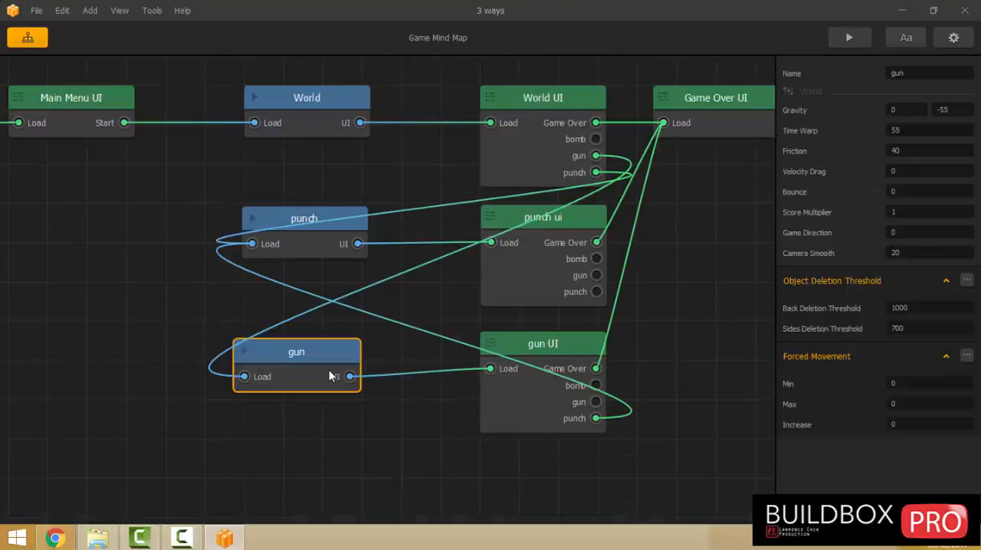
pyautogui.doubleClick(524, 135)
pyautogui.click(523, 266)
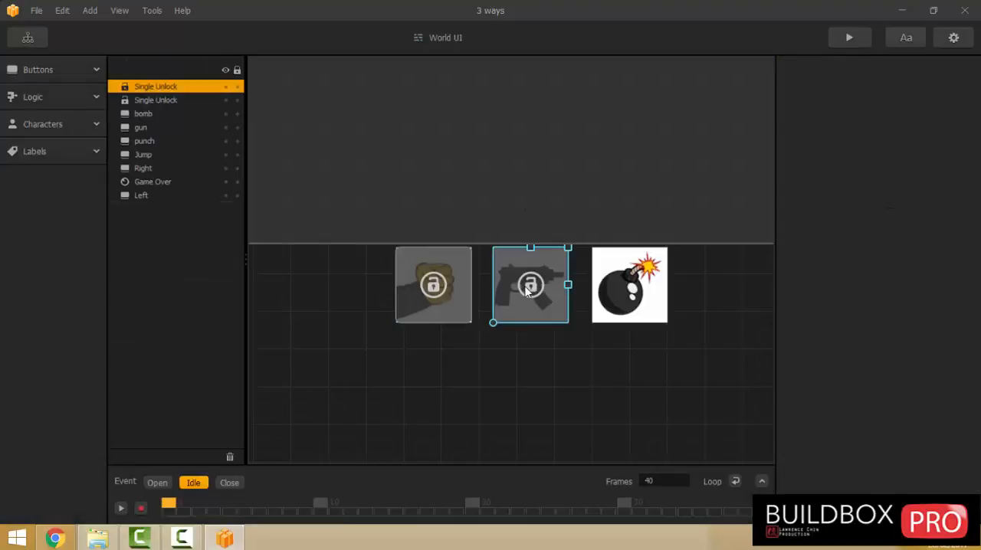
pyautogui.click(931, 387)
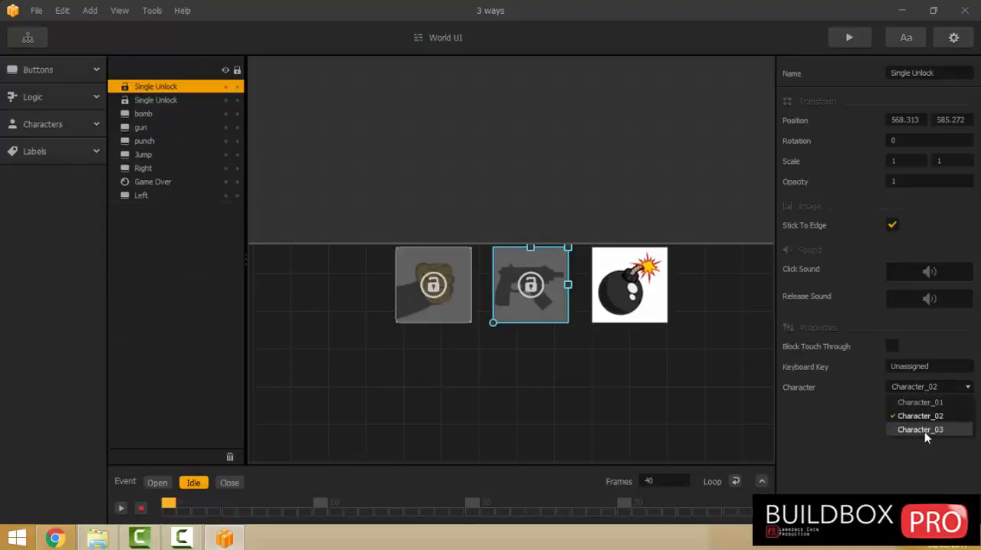
pyautogui.click(924, 430)
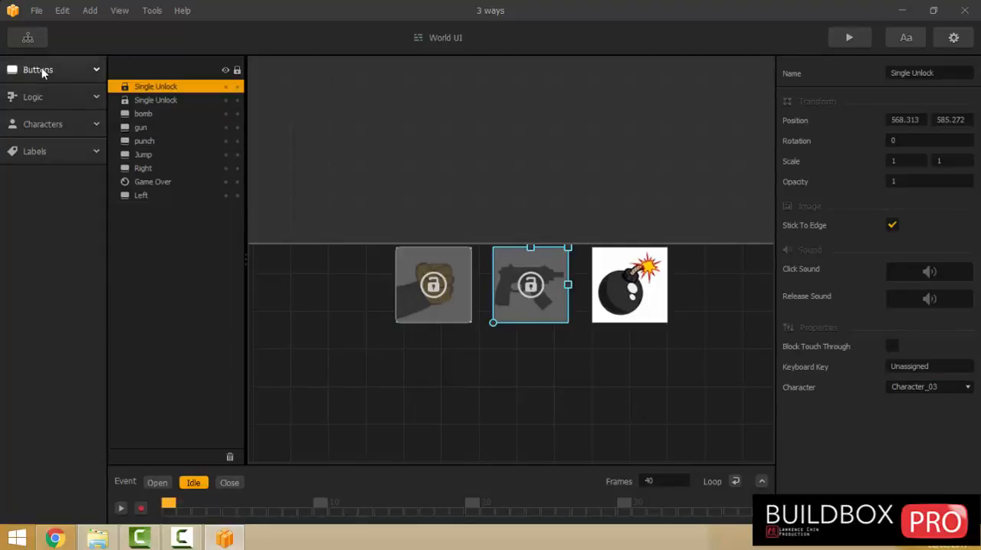
# Examine the gun UI's full layout, including its weapon, movement and jump buttons.
pyautogui.click(28, 37)
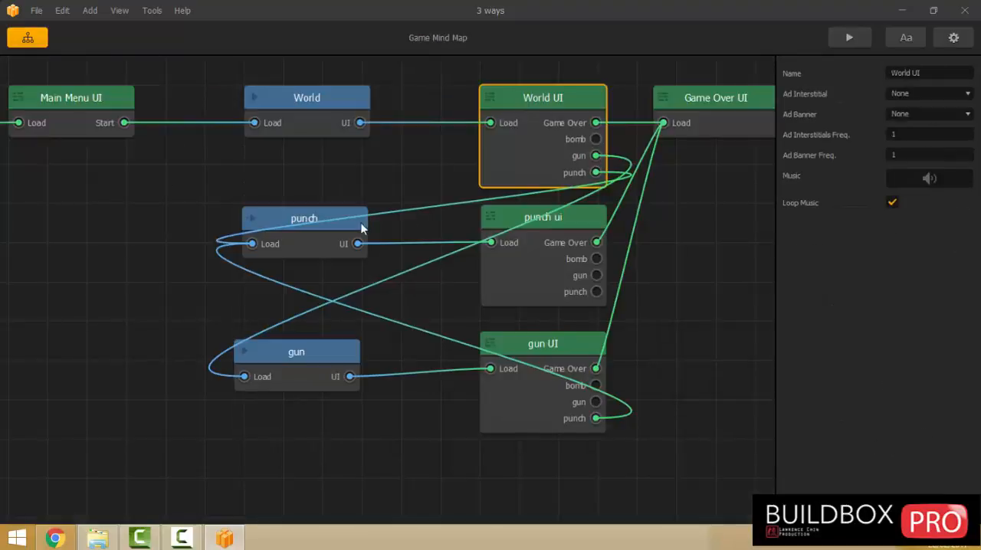
pyautogui.click(307, 384)
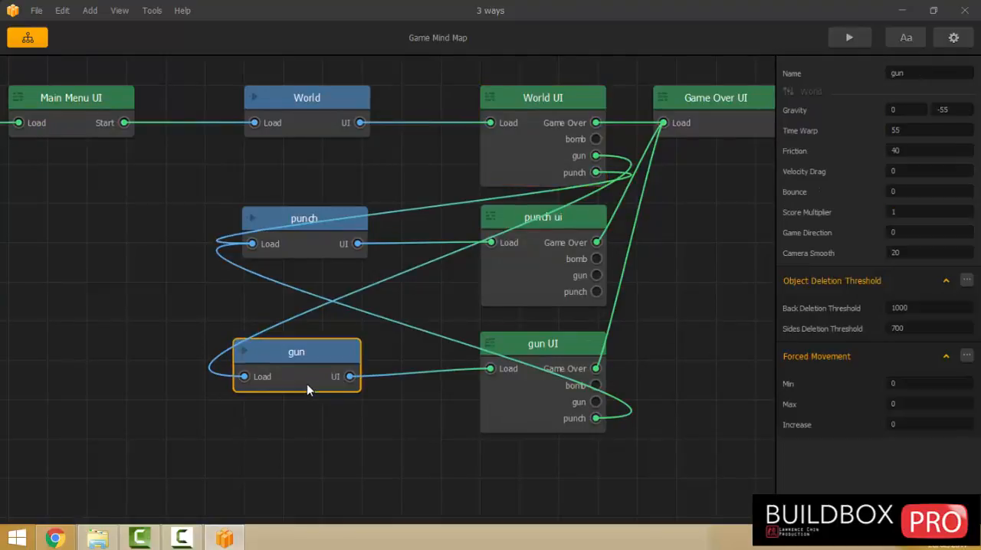
pyautogui.doubleClick(539, 412)
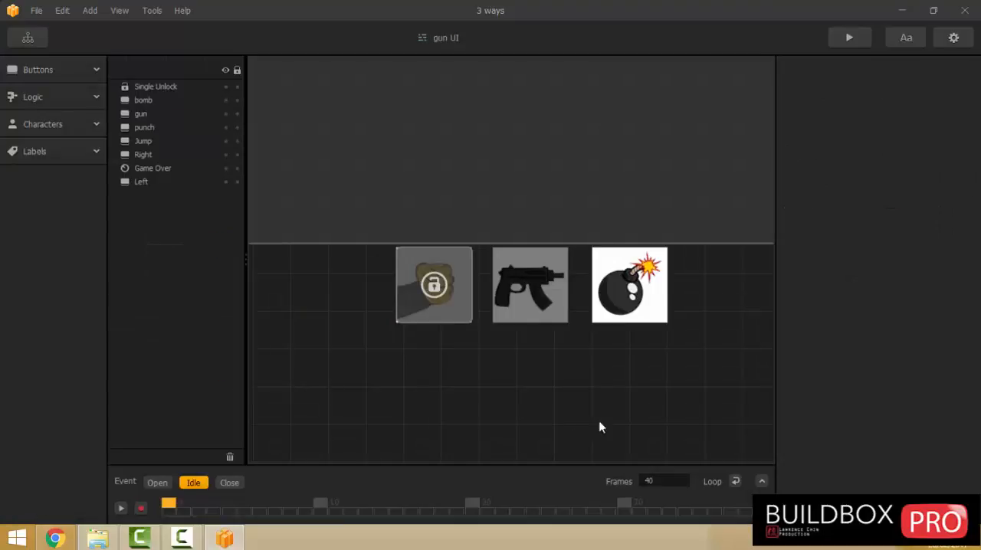
pyautogui.scroll(-4, 602, 376)
pyautogui.moveTo(602, 257); pyautogui.dragTo(554, 142, button='right')
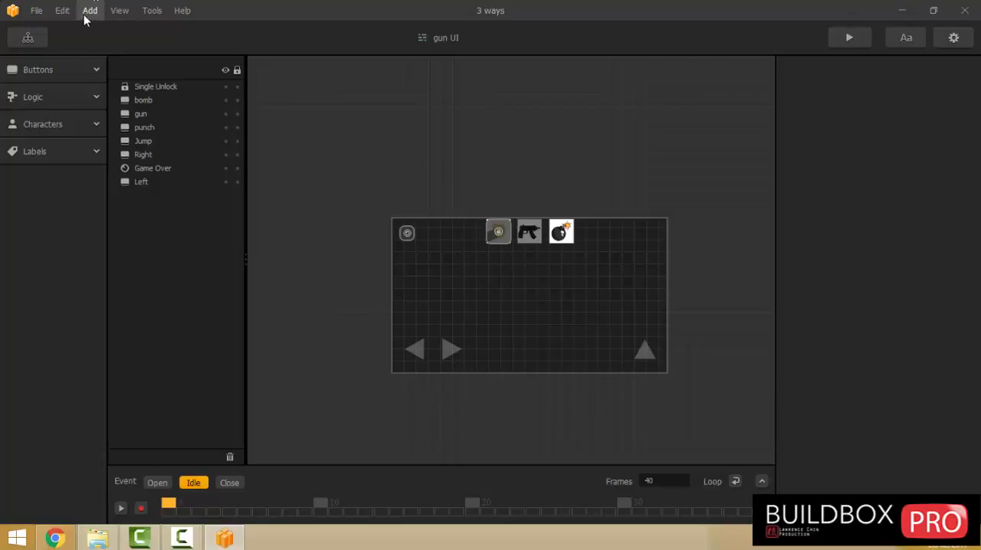
pyautogui.click(33, 36)
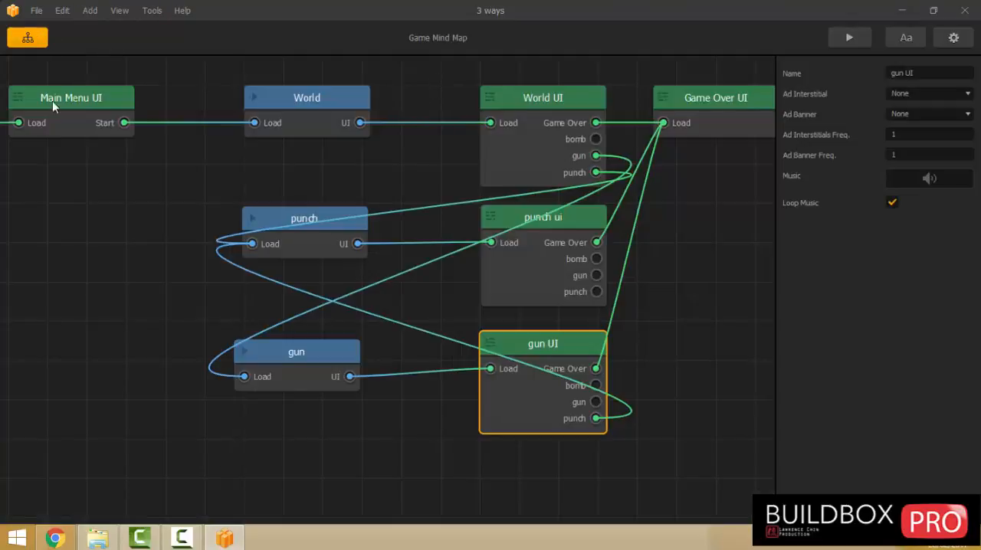
# Save the project and preview the game to test the gun character's unlock button.
pyautogui.click(36, 11)
pyautogui.click(52, 79)
pyautogui.click(853, 38)
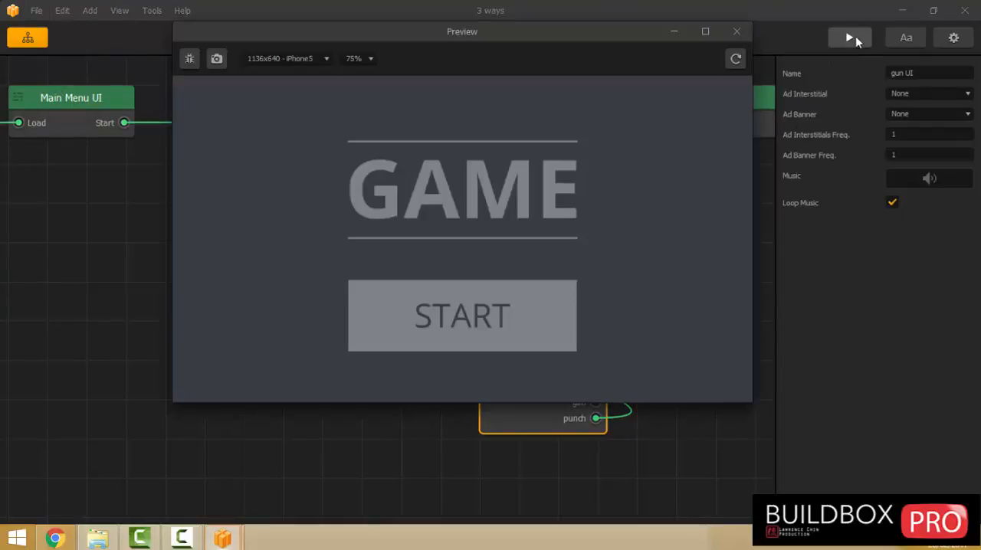
pyautogui.click(433, 322)
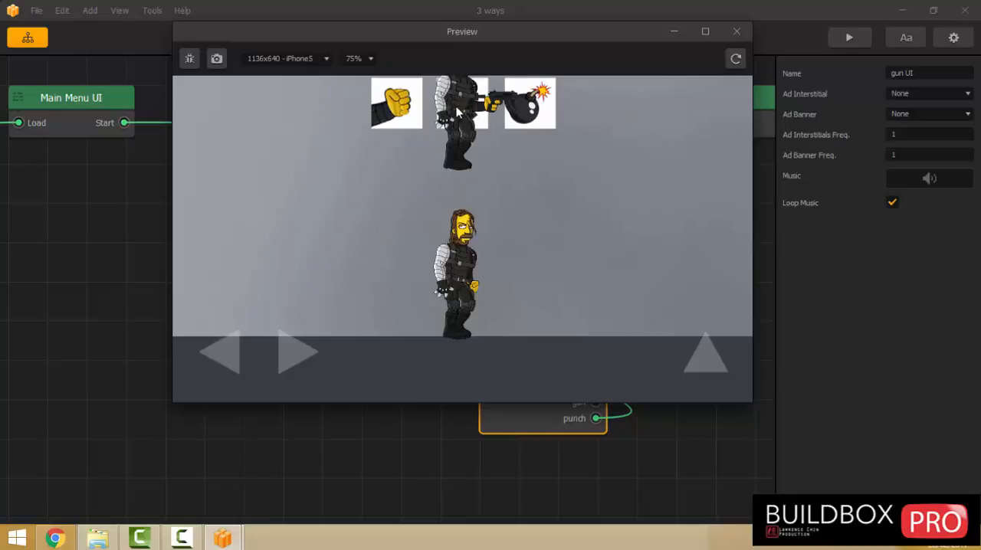
pyautogui.click(732, 34)
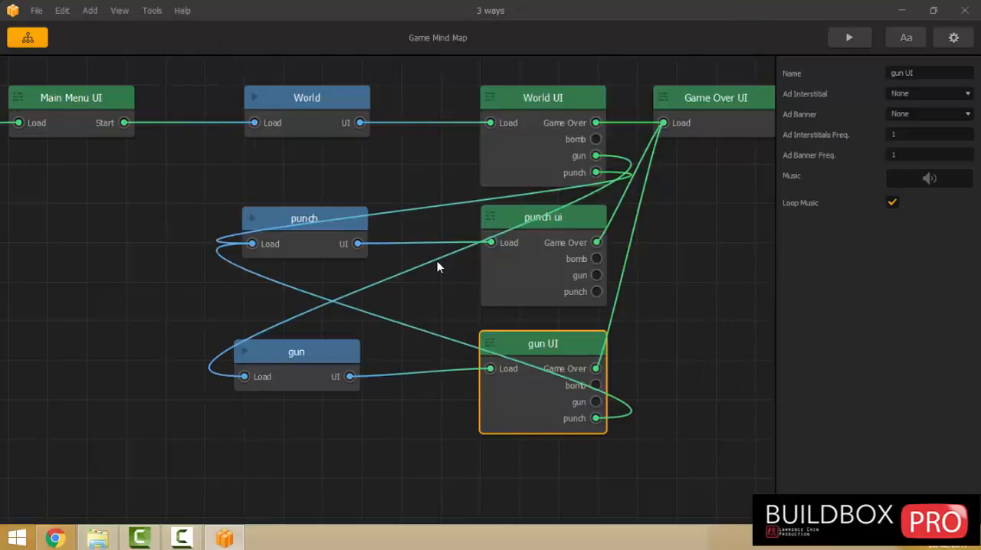
# Assign the "50x50 invi" image from the sprite folder as Character_03's Regular Icon.
pyautogui.doubleClick(311, 104)
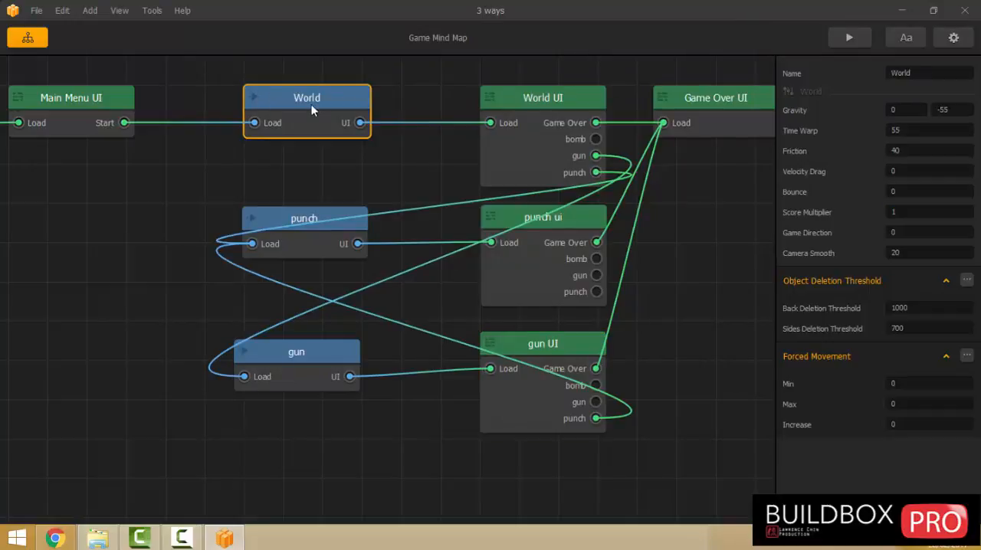
pyautogui.click(42, 90)
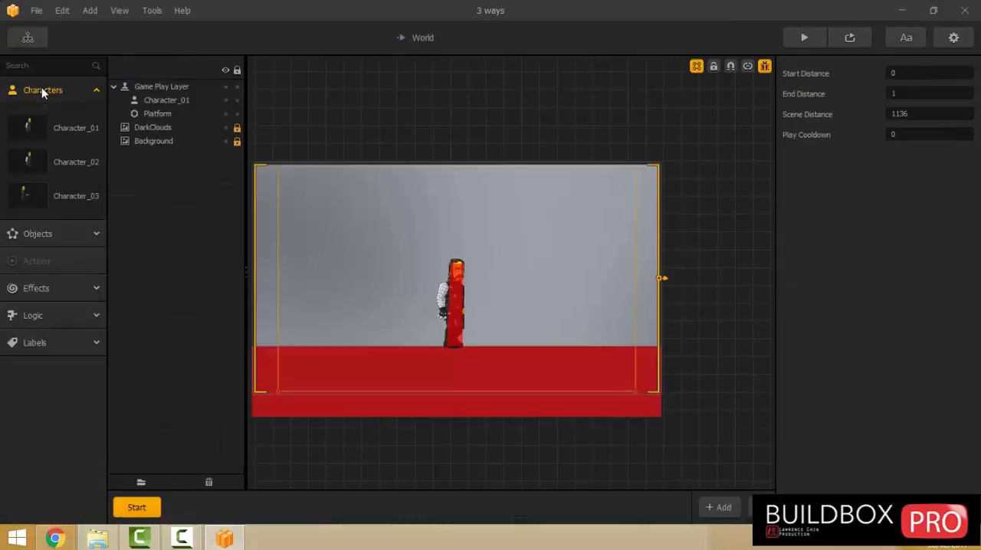
pyautogui.click(46, 191)
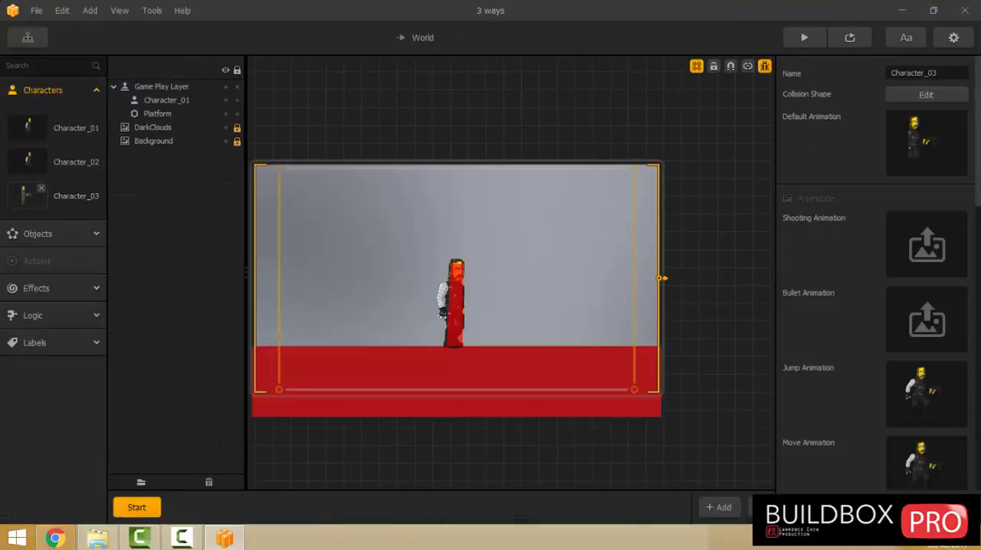
pyautogui.click(878, 507)
pyautogui.click(888, 498)
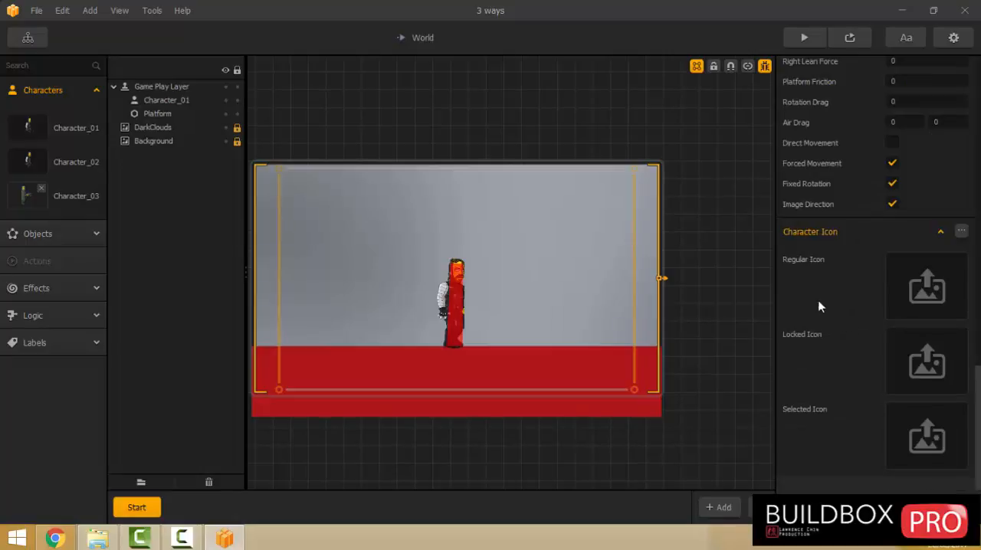
pyautogui.moveTo(963, 267)
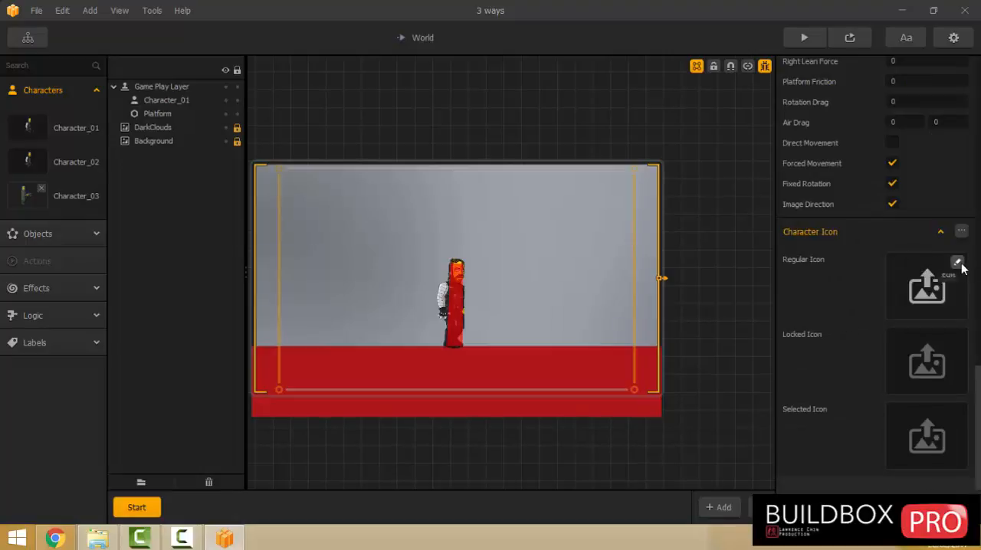
pyautogui.click(957, 262)
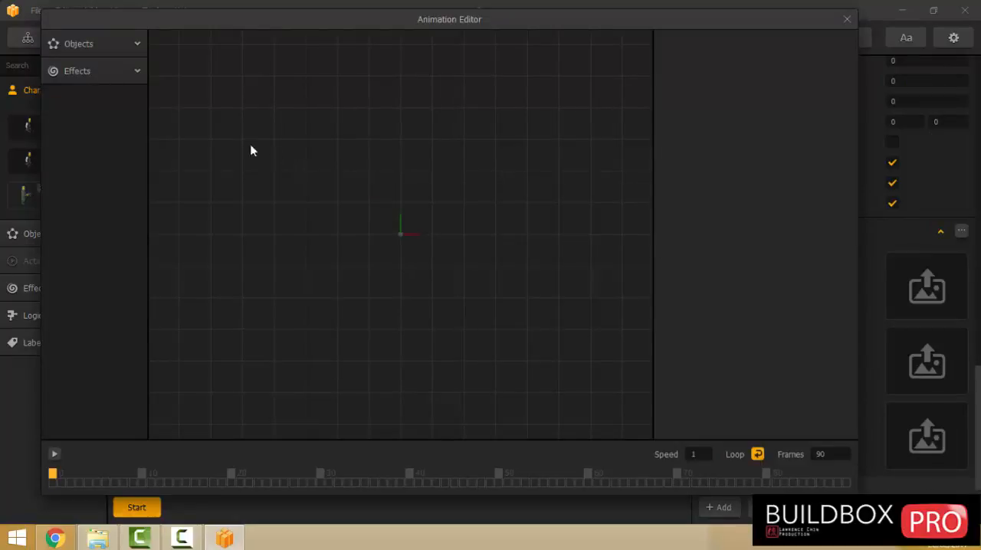
pyautogui.click(94, 47)
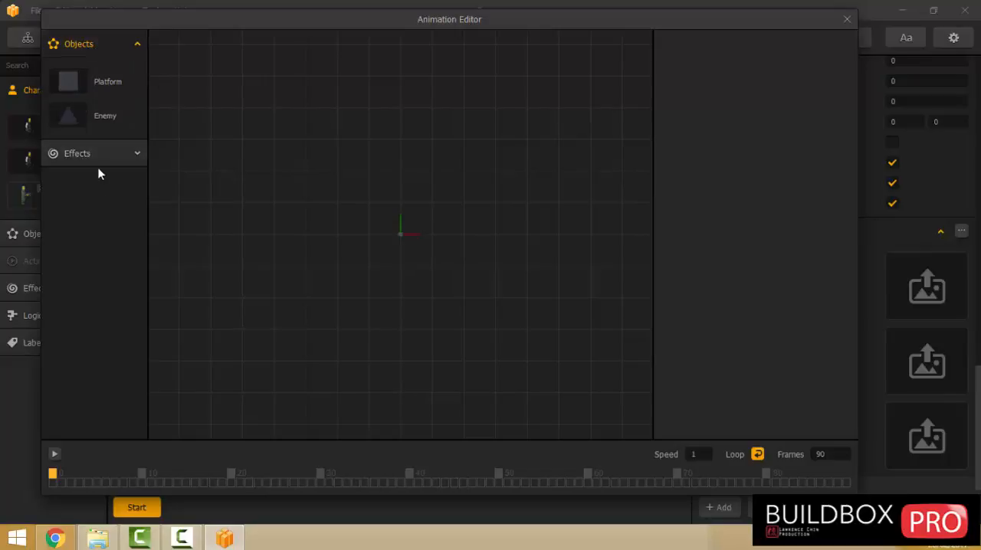
pyautogui.click(97, 538)
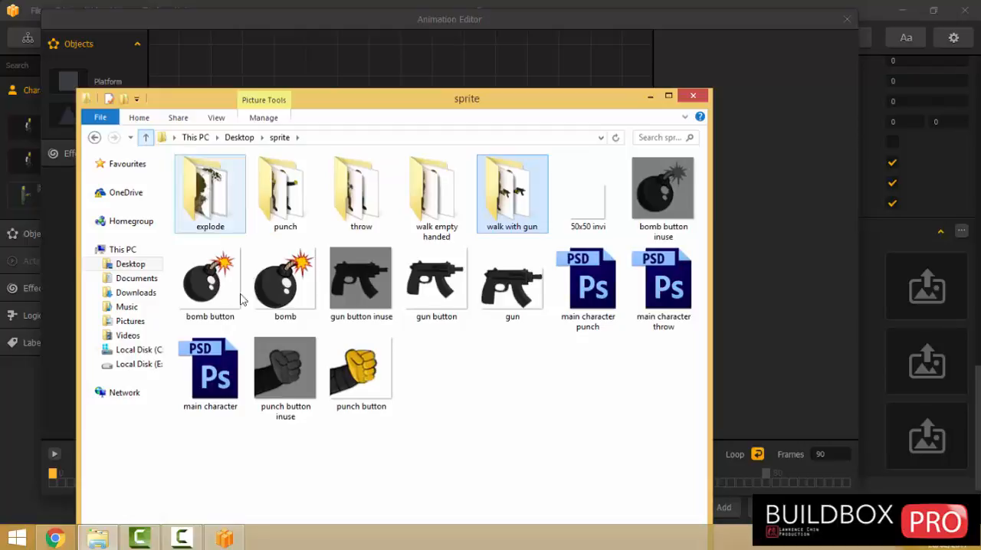
pyautogui.moveTo(578, 208); pyautogui.dragTo(923, 297)
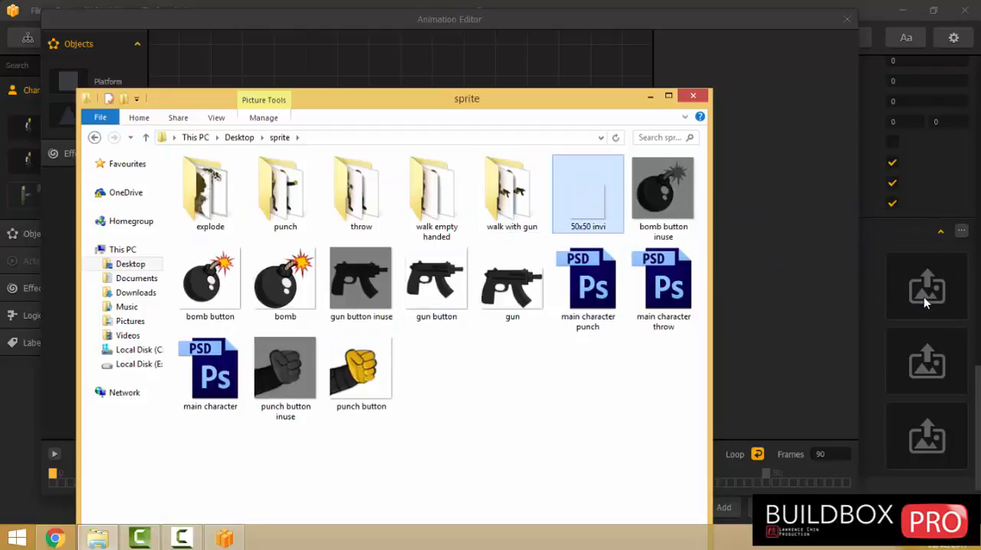
pyautogui.click(738, 163)
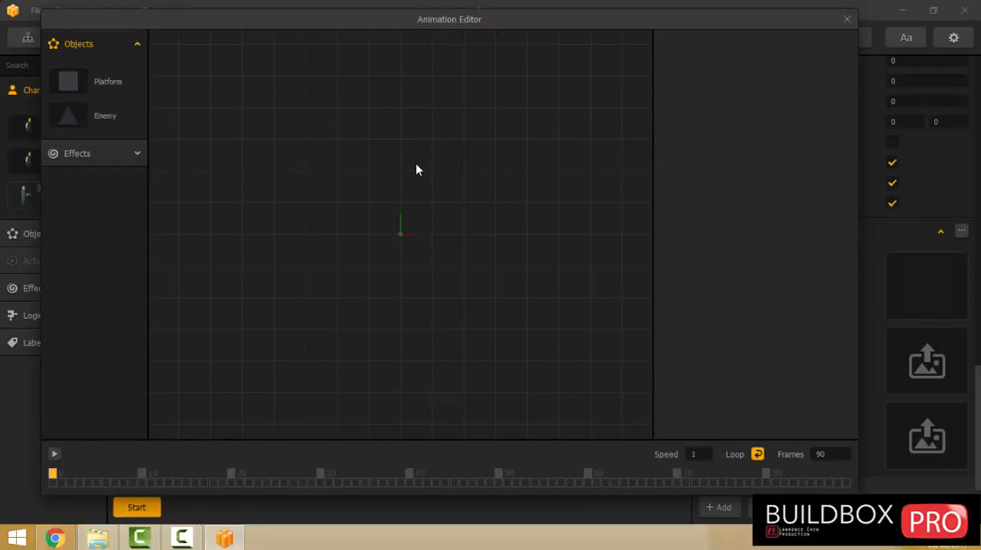
pyautogui.click(846, 19)
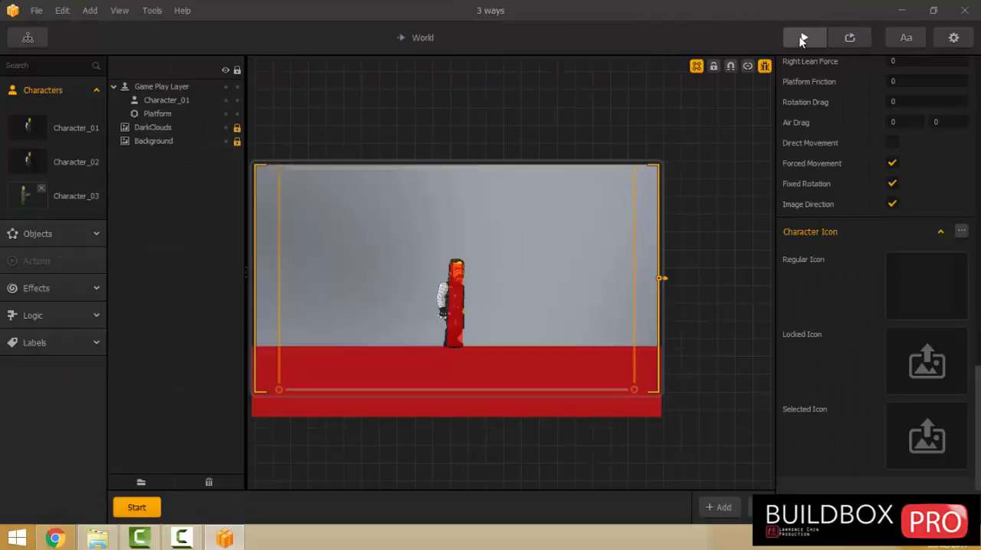
# Preview the game and test switching to the gun character, to the punch character with a punch, and back to the gun.
pyautogui.click(801, 38)
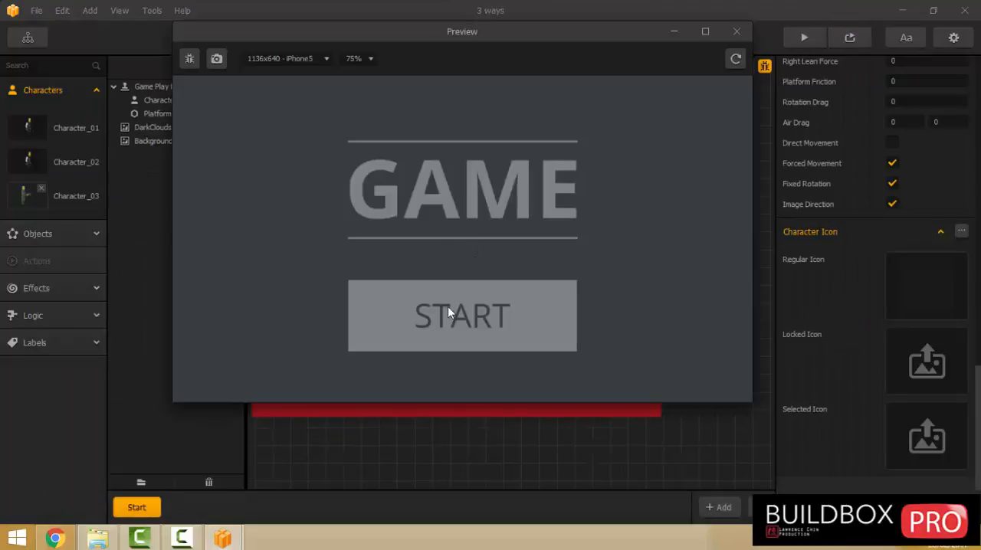
pyautogui.click(447, 308)
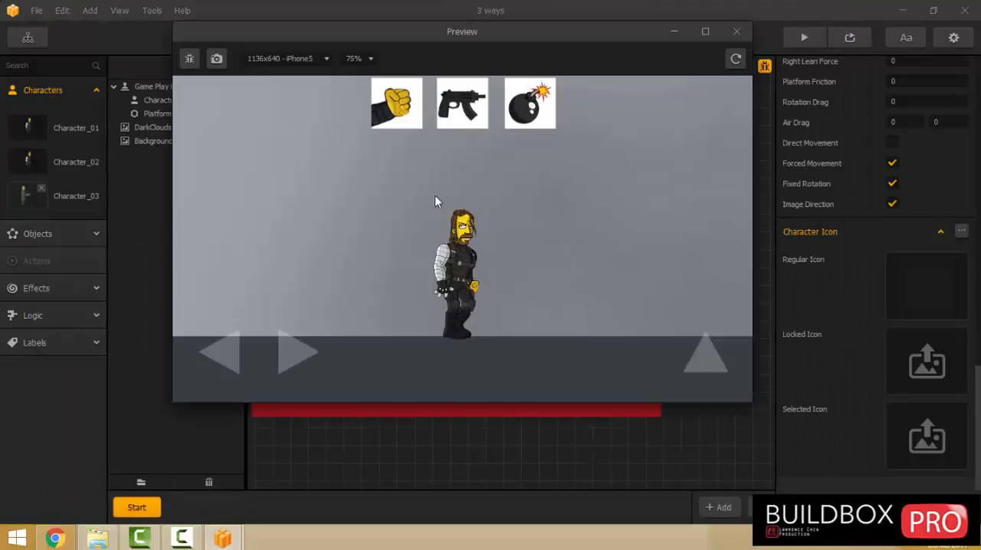
pyautogui.click(462, 107)
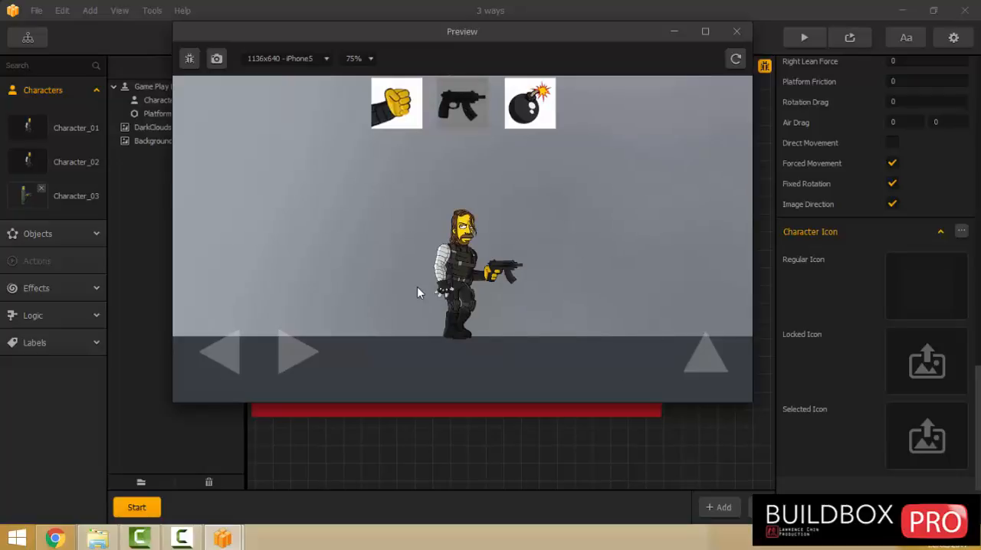
pyautogui.click(396, 102)
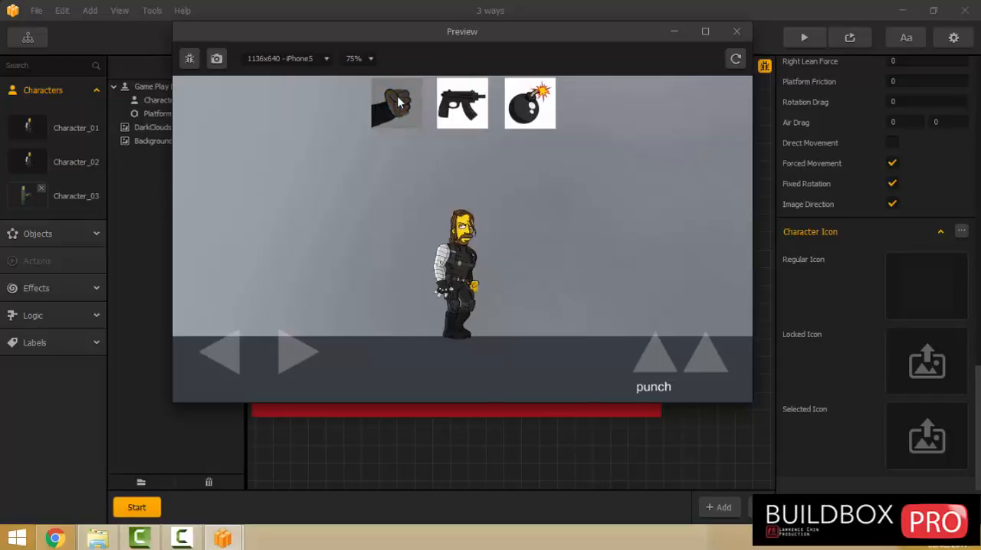
pyautogui.click(654, 361)
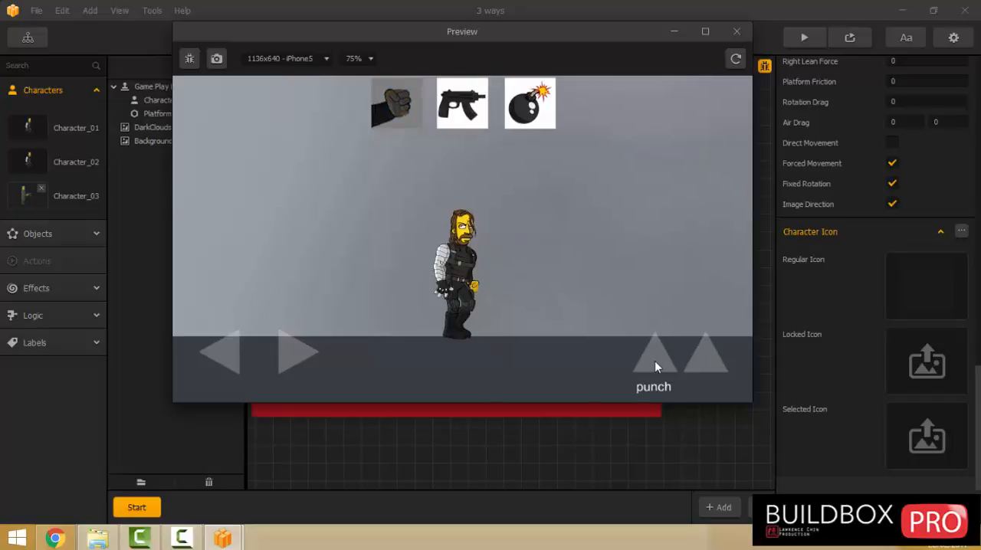
pyautogui.click(459, 104)
pyautogui.click(460, 106)
pyautogui.click(465, 109)
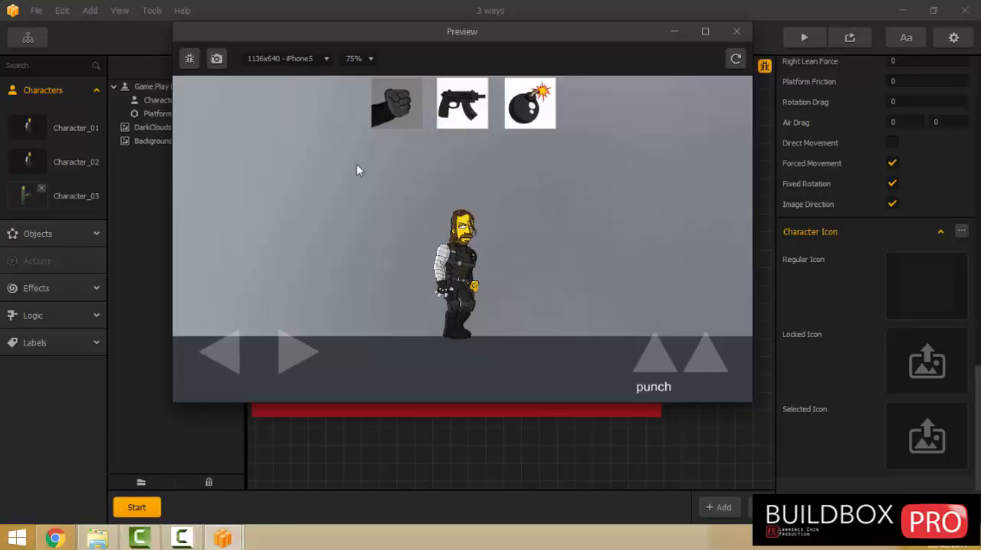
# Connect the punch ui's gun output to the gun world's Load input in the game mind map.
pyautogui.click(35, 39)
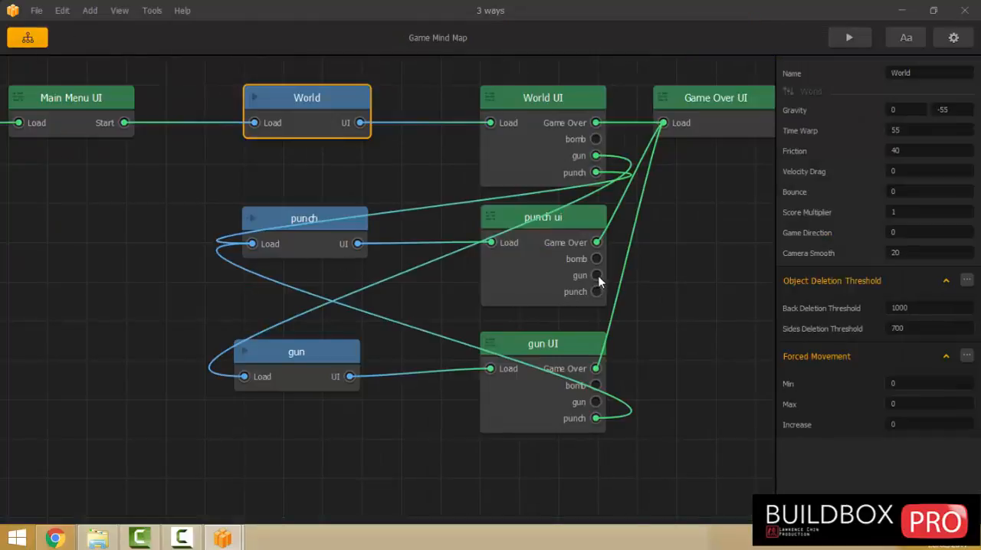
pyautogui.doubleClick(546, 273)
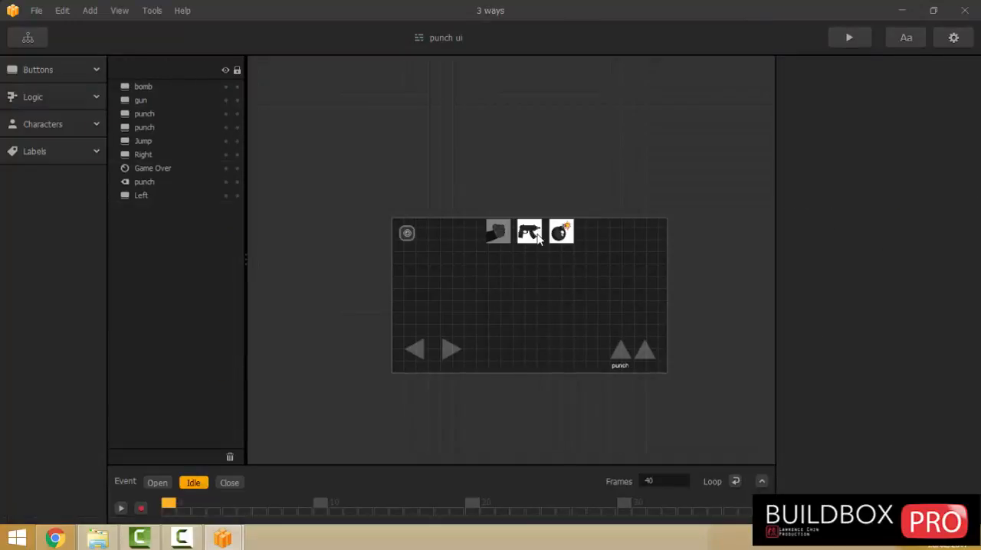
pyautogui.click(27, 37)
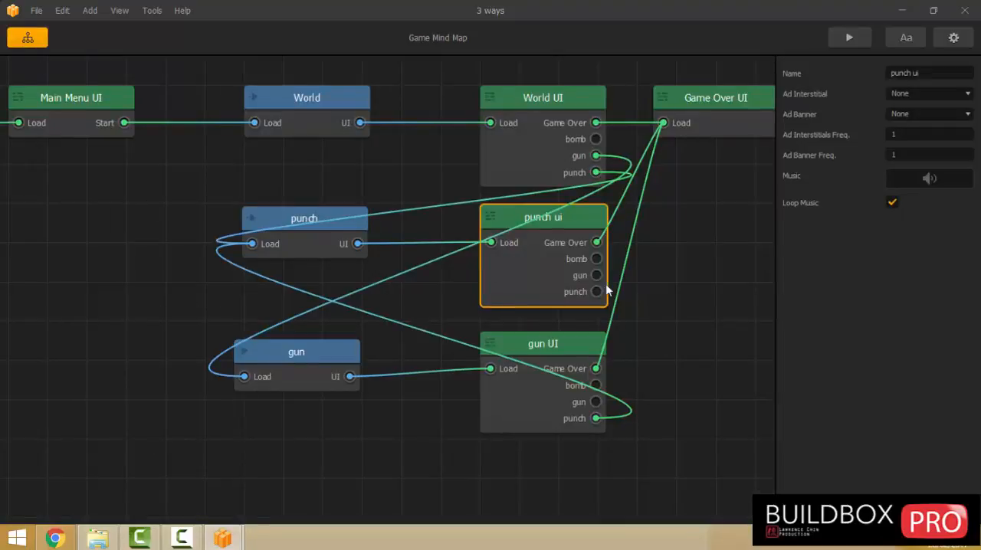
pyautogui.moveTo(596, 276); pyautogui.dragTo(243, 377)
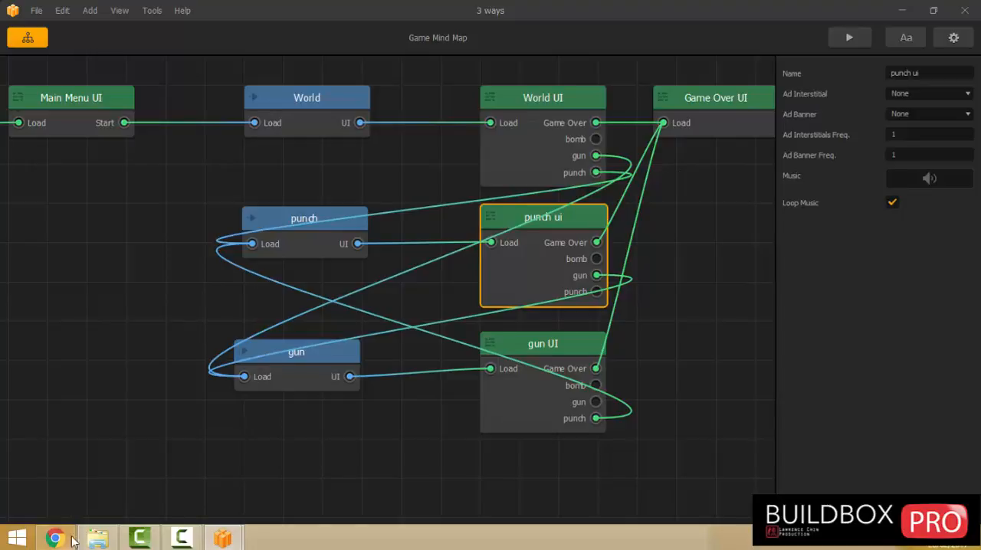
pyautogui.click(98, 538)
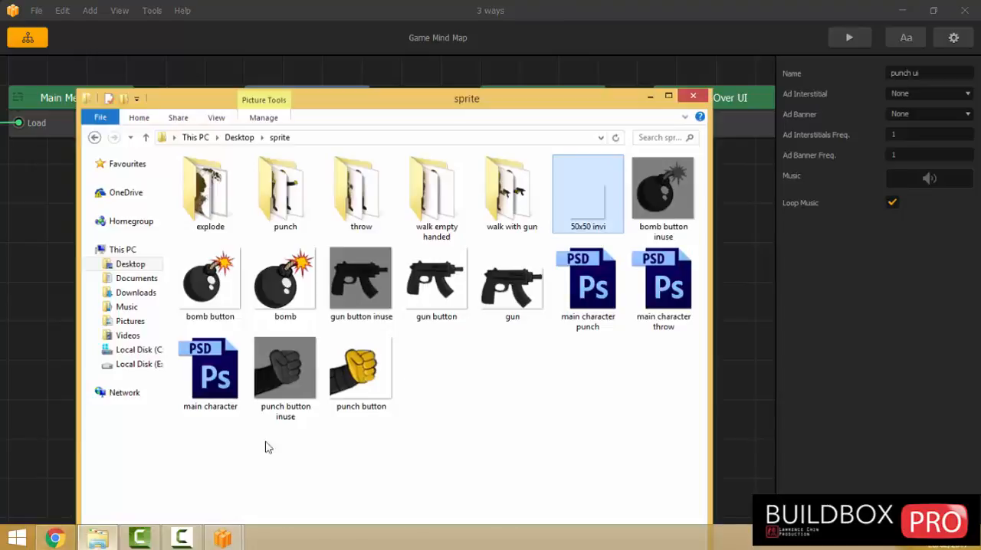
pyautogui.click(484, 378)
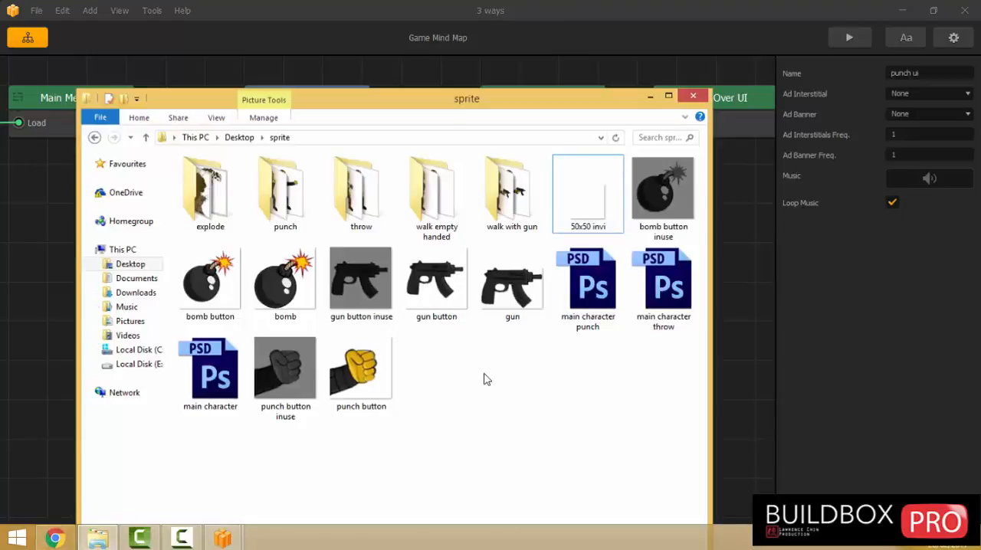
pyautogui.click(31, 43)
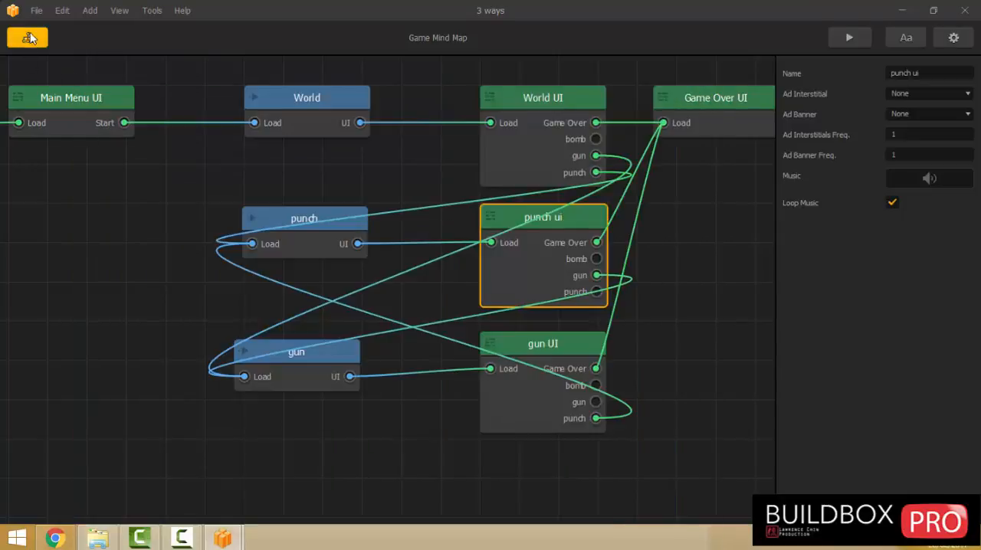
# Duplicate the Jump button in the gun UI and place the copy left of the original, at about X 930.
pyautogui.click(537, 407)
pyautogui.doubleClick(538, 403)
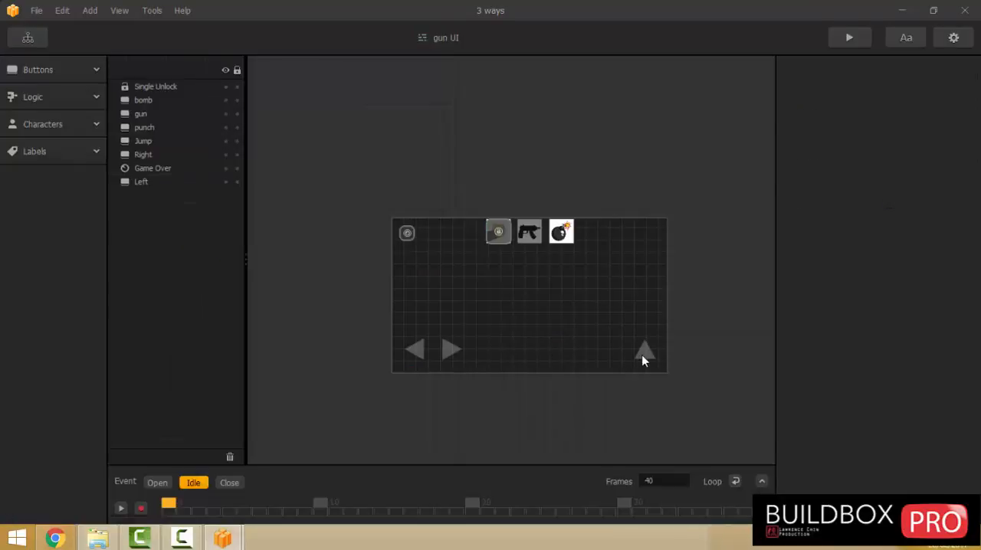
pyautogui.click(641, 355)
pyautogui.hotkey('ctrl', 'd')
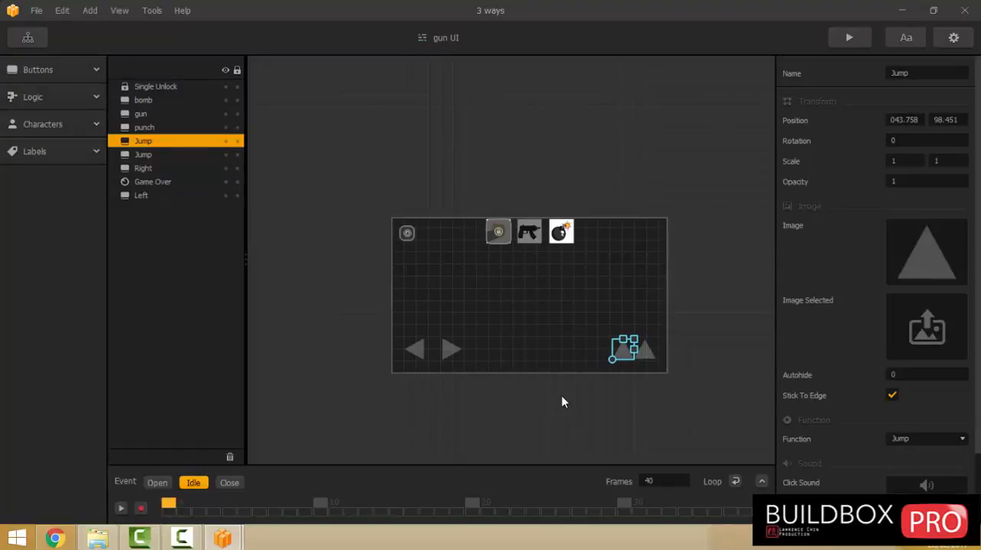
pyautogui.press('Left')
pyautogui.press('Left')
pyautogui.press('Left')
pyautogui.press('Left')
pyautogui.press('Left')
pyautogui.press('Left')
pyautogui.press('Left')
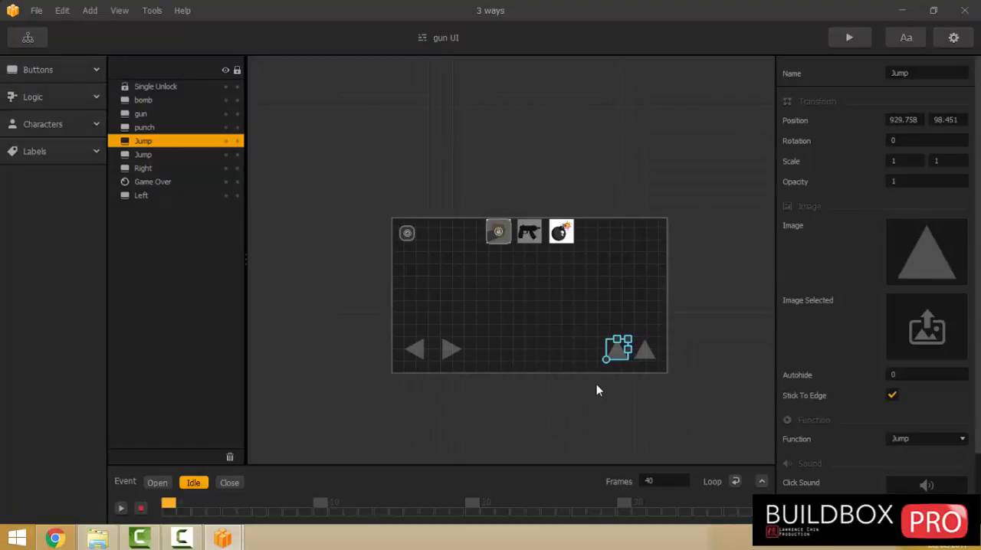
# Rename the duplicated Jump button as "shoot" and set its function to Shoot.
pyautogui.doubleClick(901, 74)
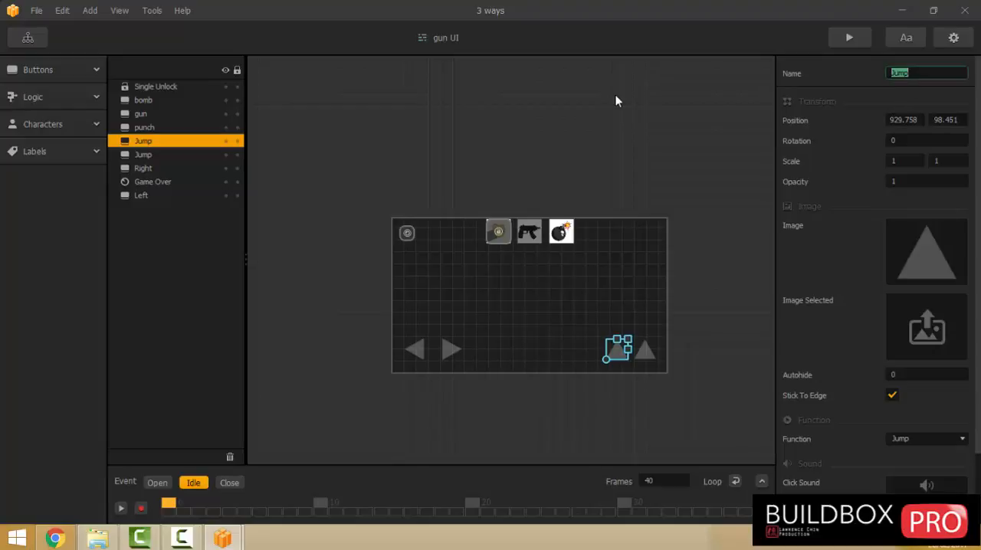
pyautogui.write('shoot')
pyautogui.click(908, 438)
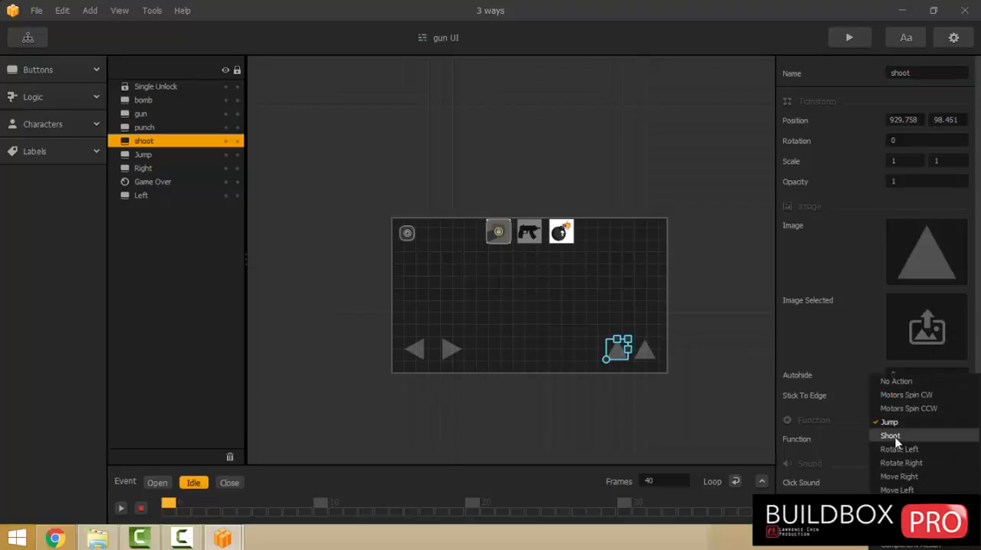
pyautogui.click(895, 436)
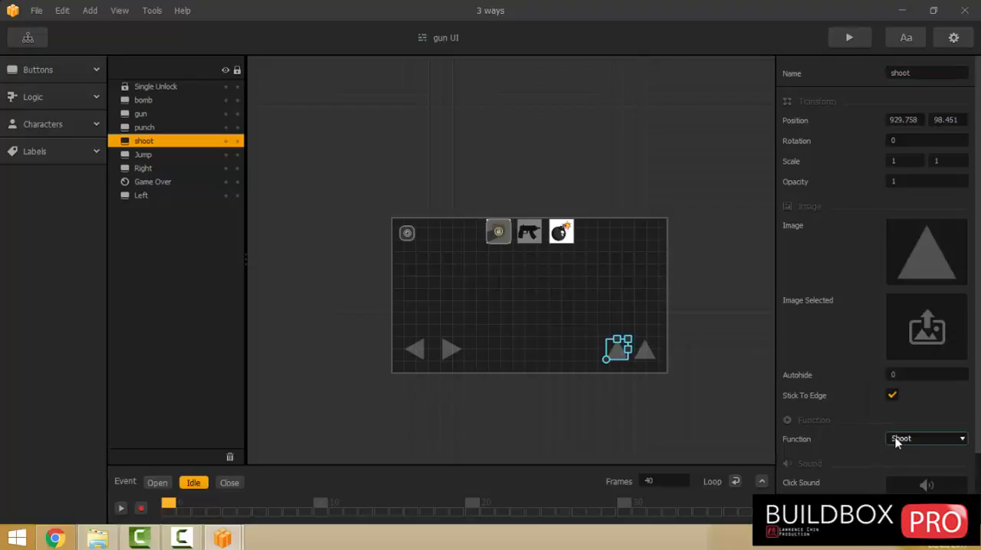
pyautogui.click(545, 343)
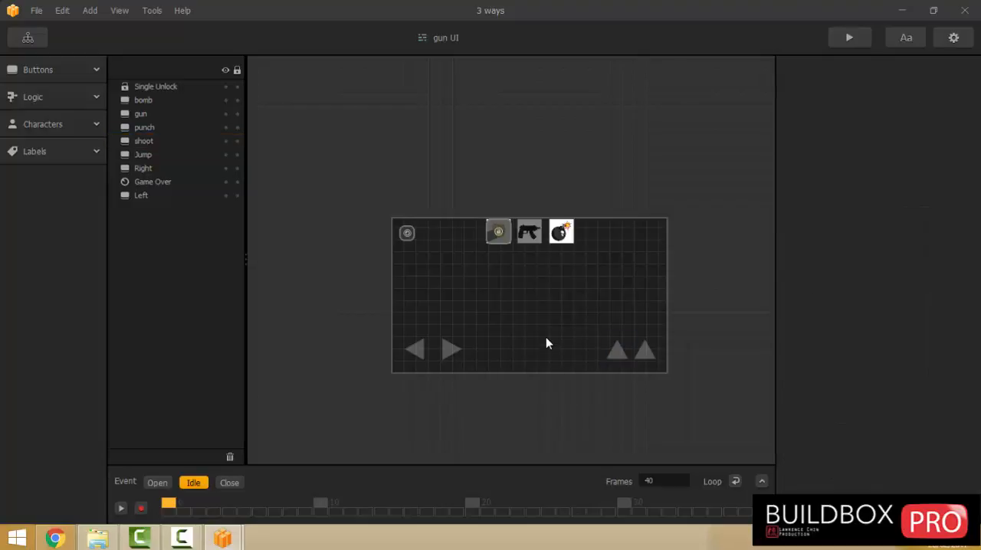
pyautogui.click(619, 359)
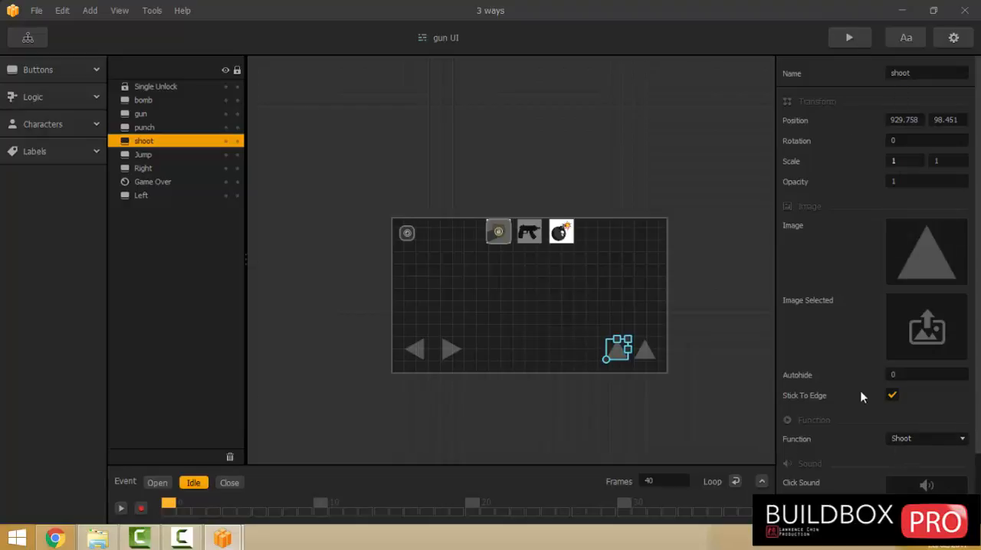
pyautogui.click(902, 437)
pyautogui.click(886, 434)
pyautogui.click(542, 311)
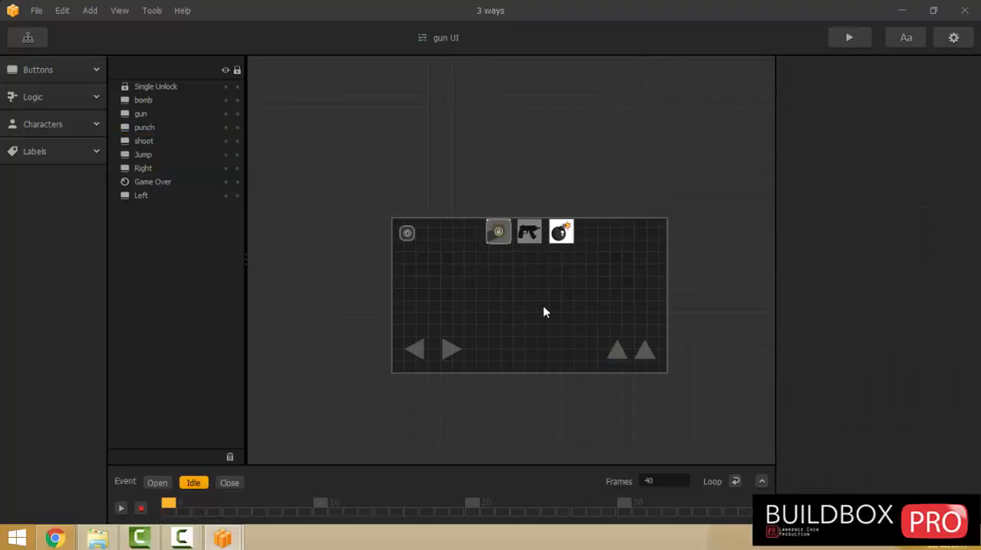
# Add a Default Font label near the gun UI's shoot button with the text "shoot".
pyautogui.click(33, 151)
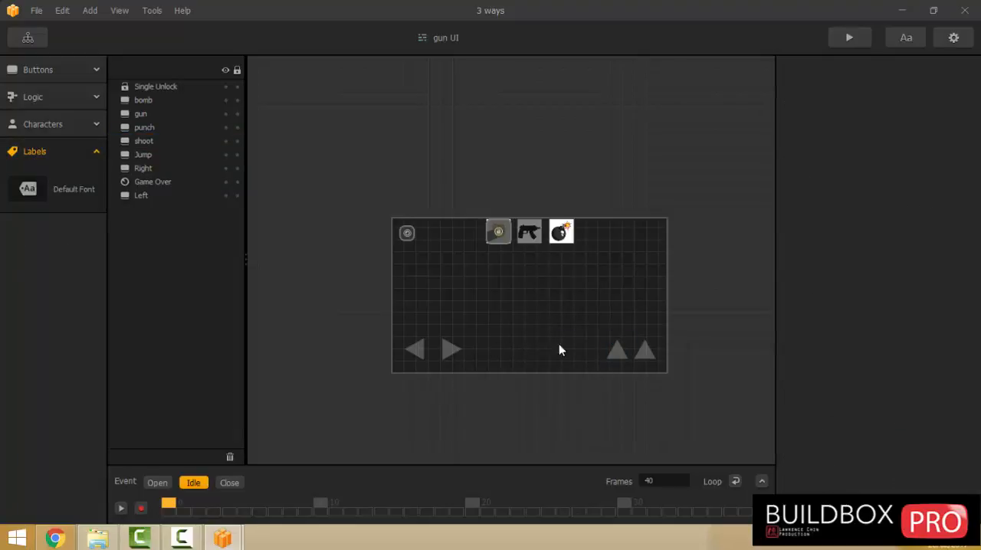
pyautogui.moveTo(28, 189); pyautogui.dragTo(602, 360)
pyautogui.click(898, 245)
pyautogui.write('sh')
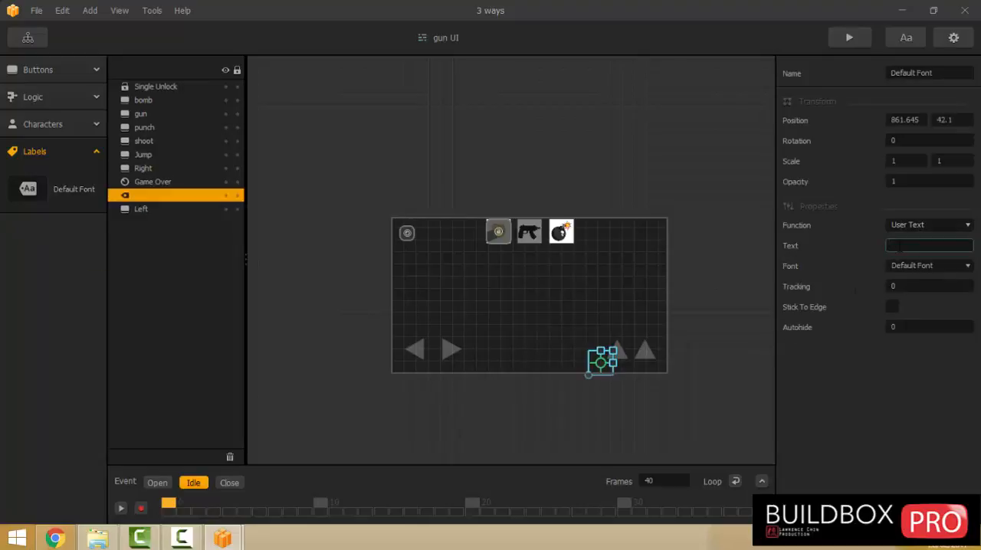
pyautogui.write('oot')
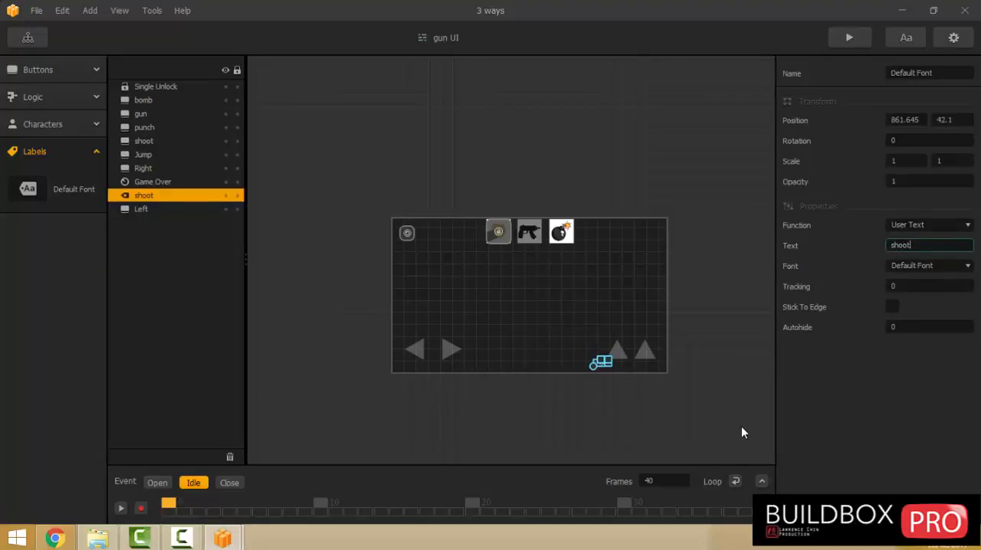
# Move the "shoot" label directly beneath the shoot button, at about X 930, Y 31.
pyautogui.scroll(2, 587, 351)
pyautogui.scroll(3, 587, 351)
pyautogui.click(569, 325)
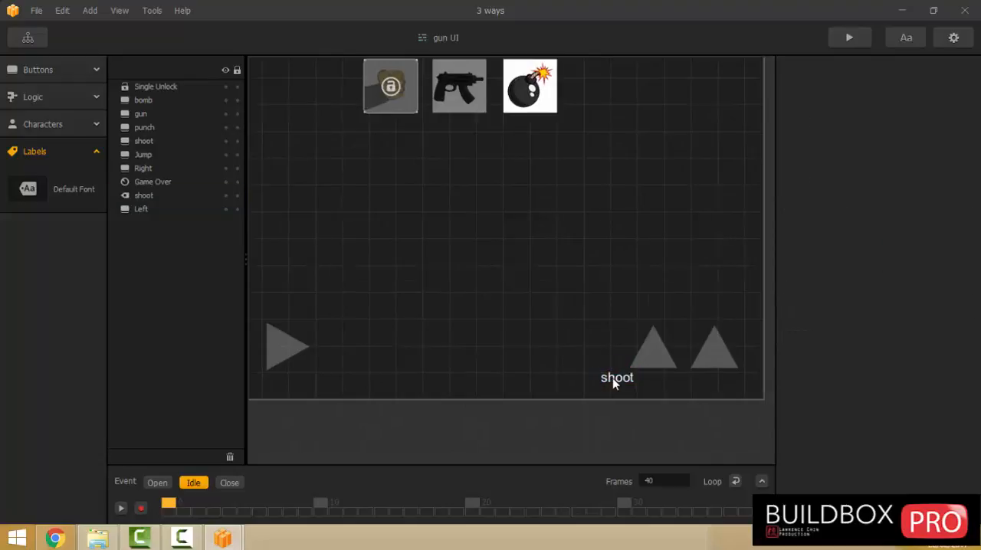
pyautogui.moveTo(613, 378); pyautogui.dragTo(649, 388)
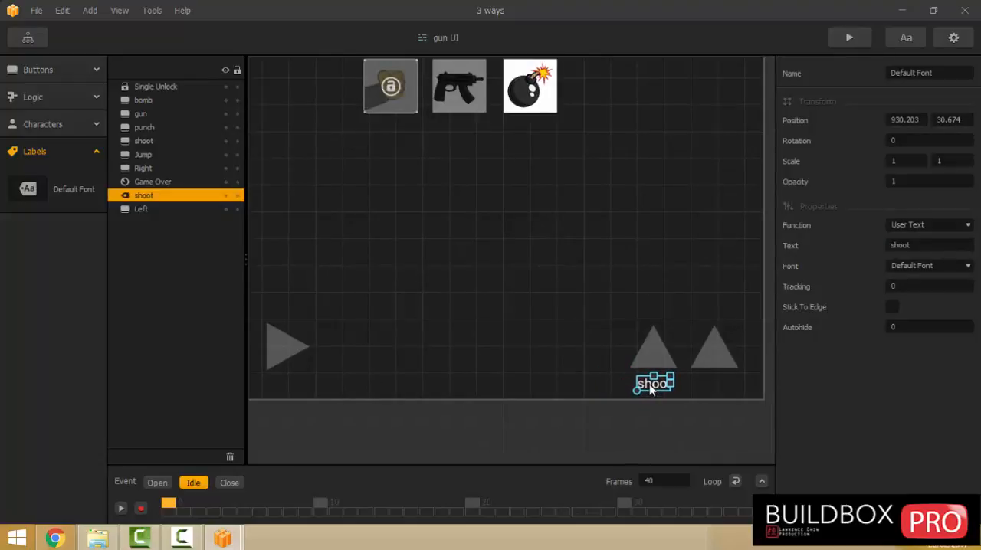
pyautogui.click(514, 328)
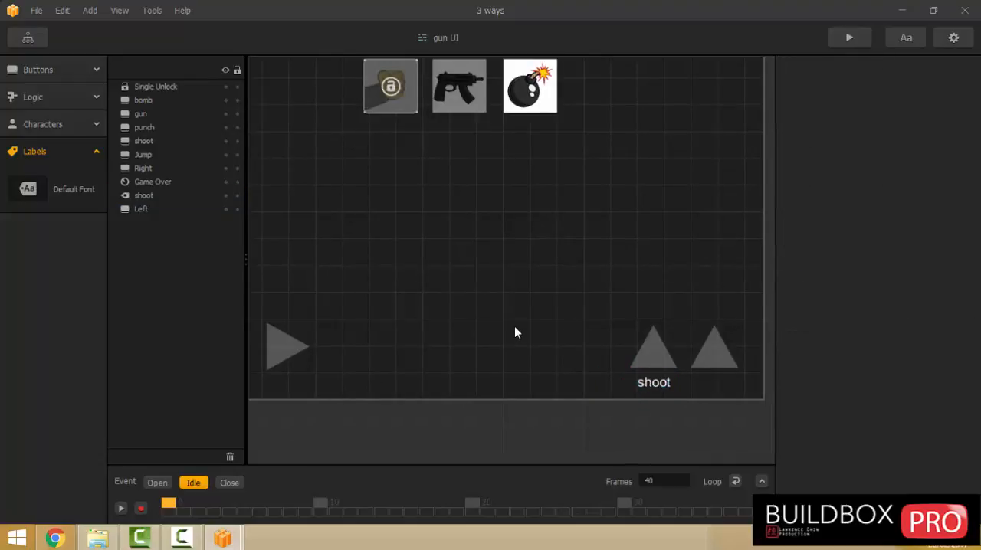
# Open the World scene and examine Character_03's animation and sound settings.
pyautogui.click(36, 38)
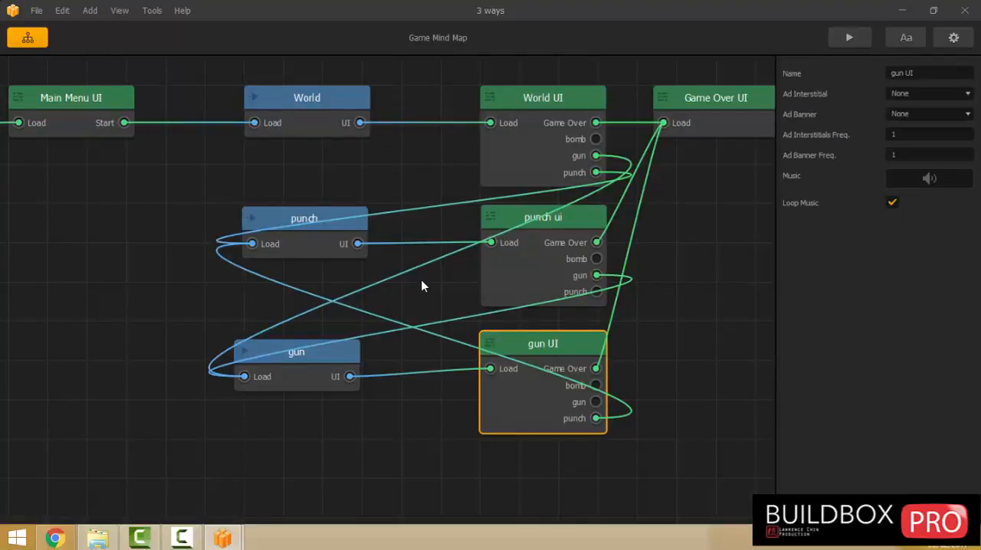
pyautogui.doubleClick(291, 108)
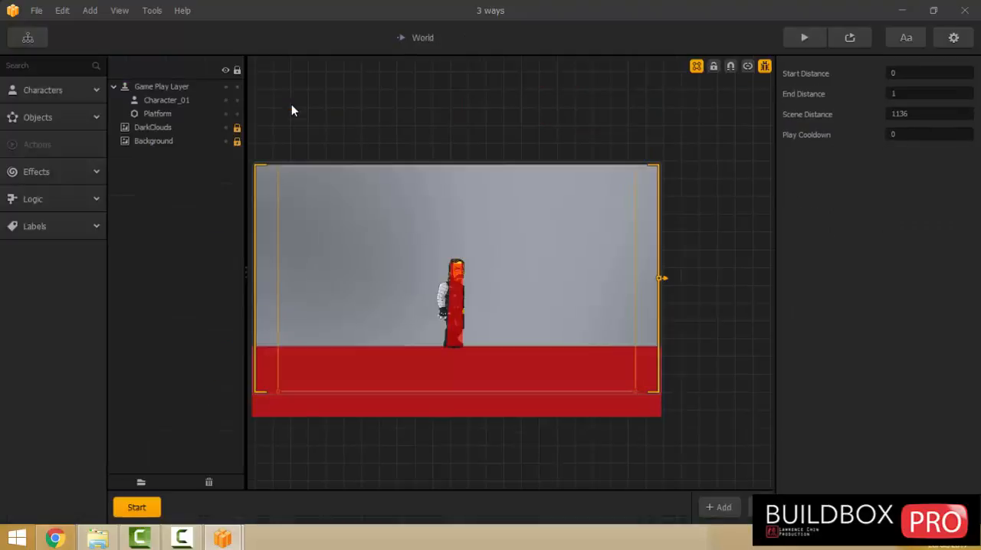
pyautogui.moveTo(136, 539)
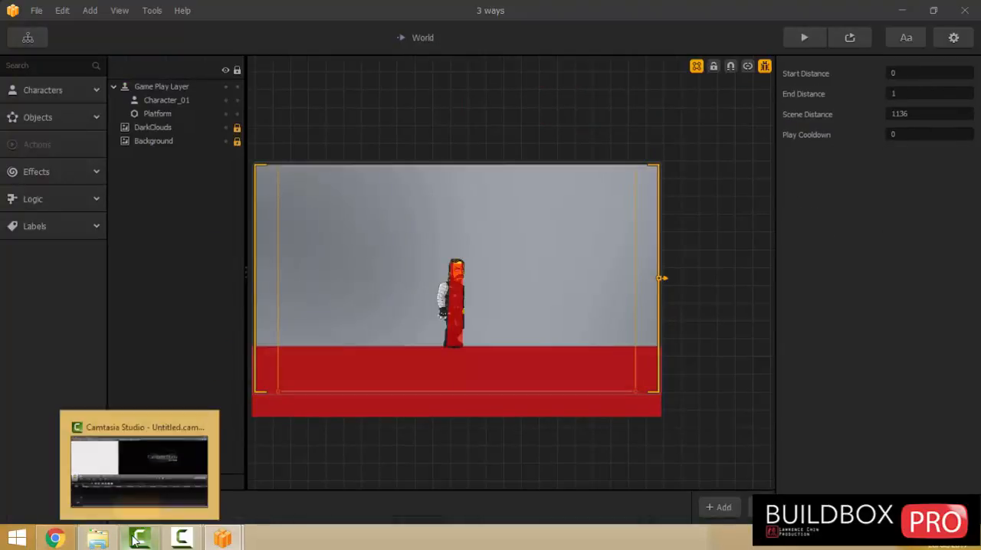
pyautogui.moveTo(95, 541)
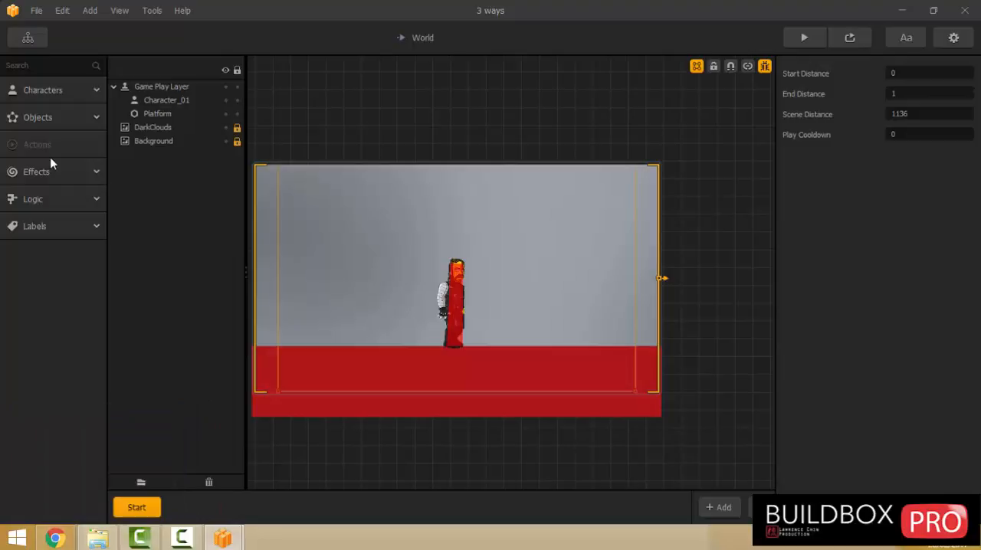
pyautogui.click(29, 91)
pyautogui.click(37, 94)
pyautogui.click(45, 117)
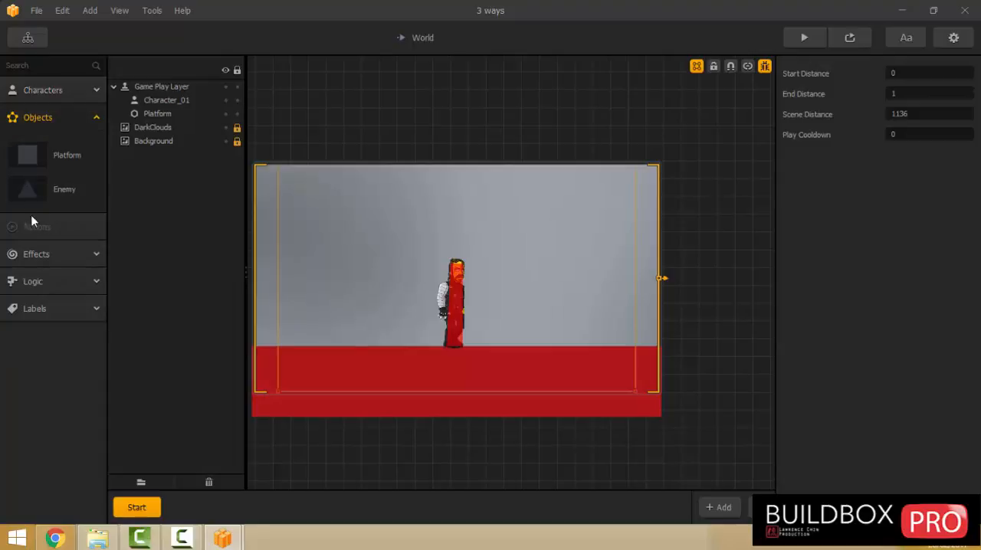
pyautogui.click(30, 90)
pyautogui.click(27, 196)
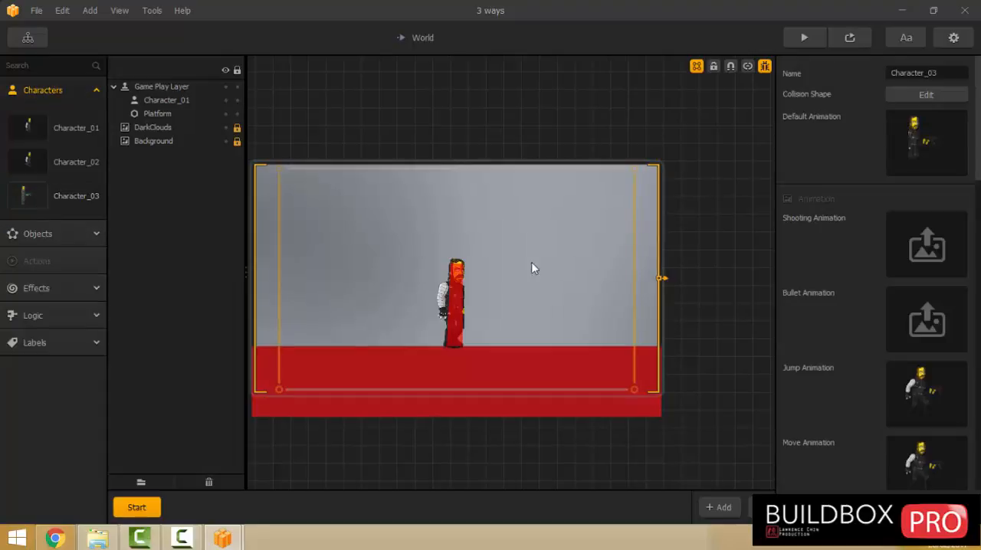
pyautogui.moveTo(936, 316)
pyautogui.scroll(-4, 957, 300)
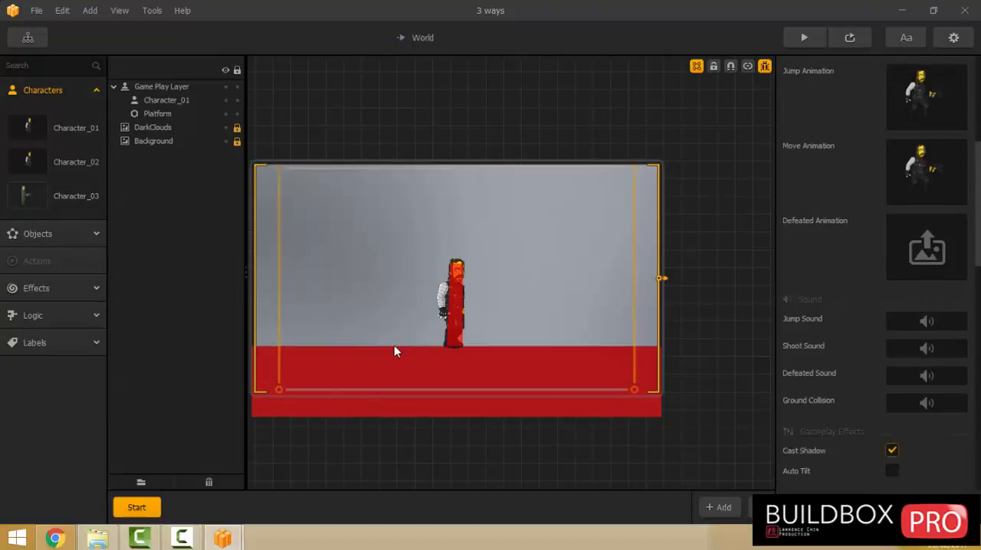
pyautogui.click(98, 539)
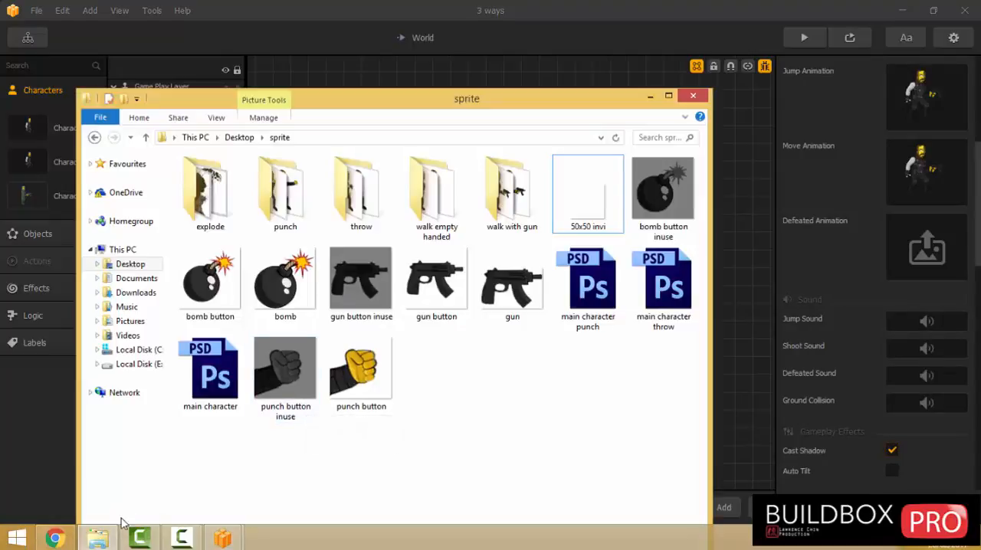
pyautogui.click(53, 538)
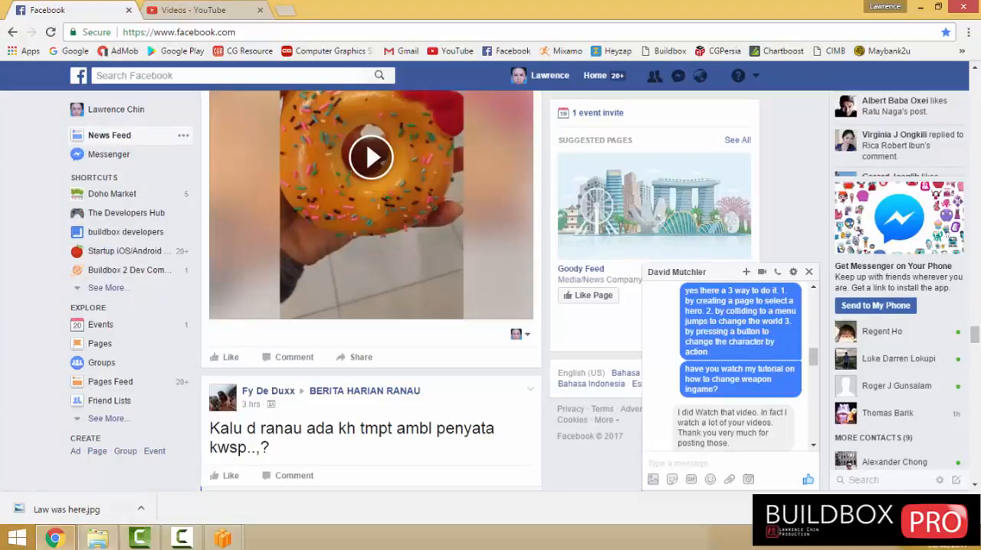
pyautogui.click(98, 539)
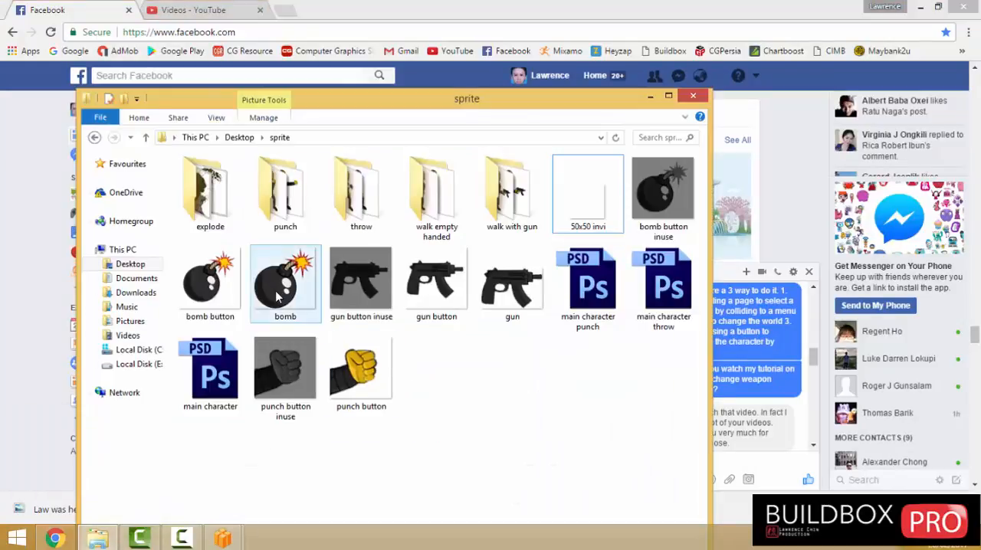
# Close the game preview window and switch back to the World scene in Buildbox.
pyautogui.click(222, 538)
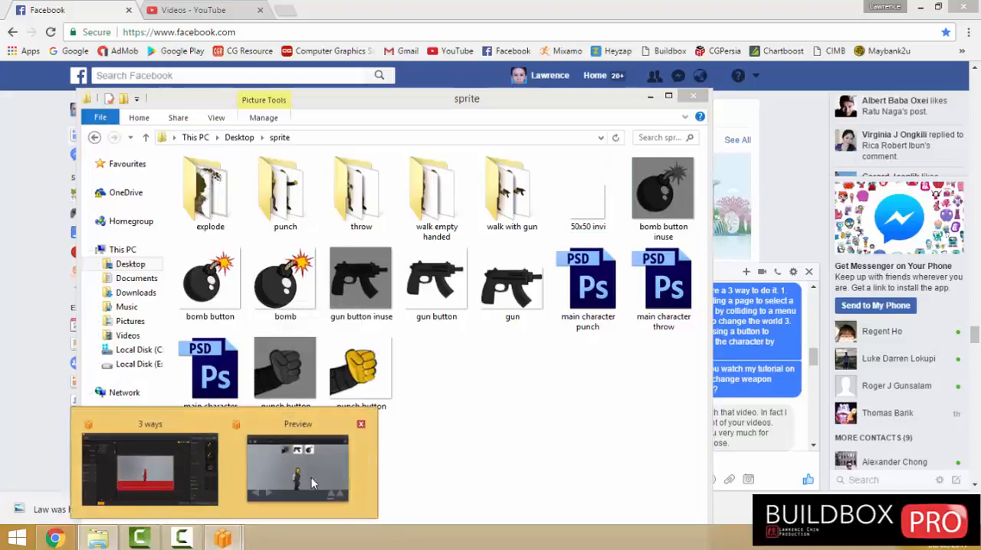
pyautogui.click(310, 467)
pyautogui.click(736, 32)
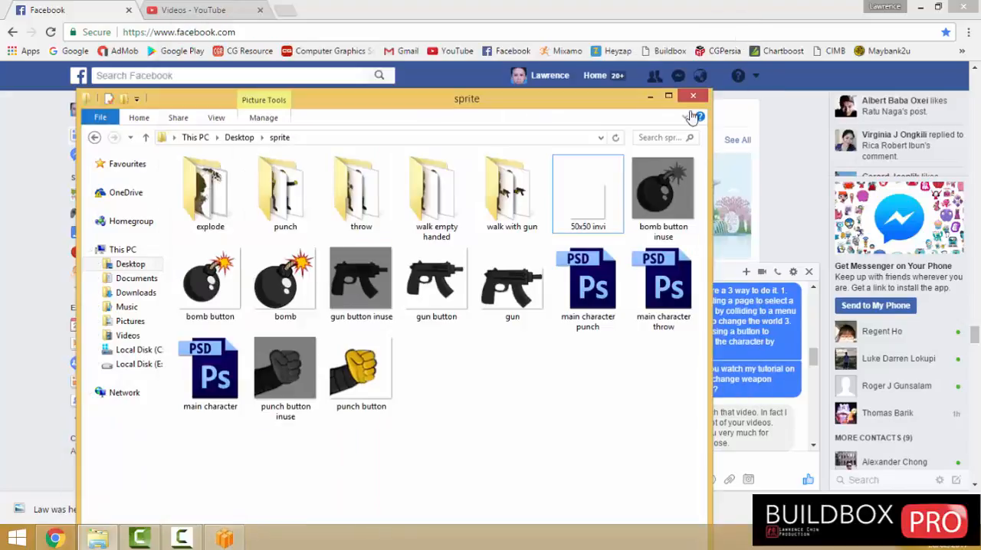
pyautogui.click(224, 539)
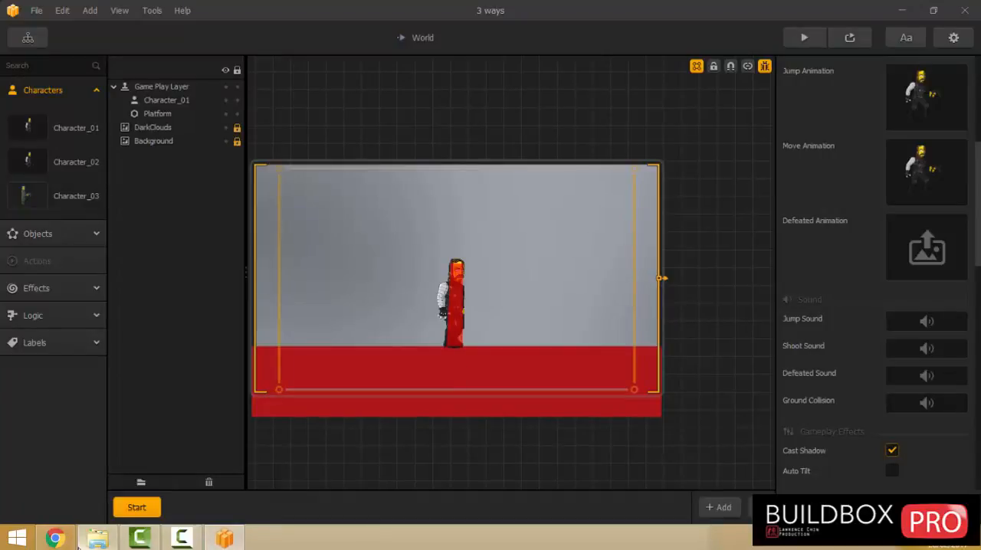
# Import the bomb image from the sprite folder as an object and delete its placed copy from the World scene.
pyautogui.click(98, 538)
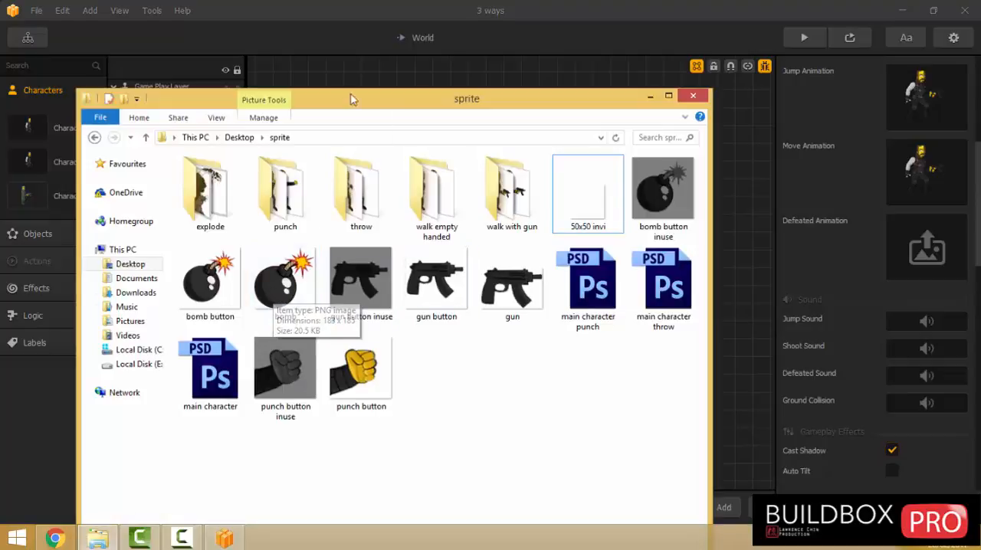
pyautogui.moveTo(357, 105); pyautogui.dragTo(755, 137)
pyautogui.moveTo(685, 314); pyautogui.dragTo(562, 114)
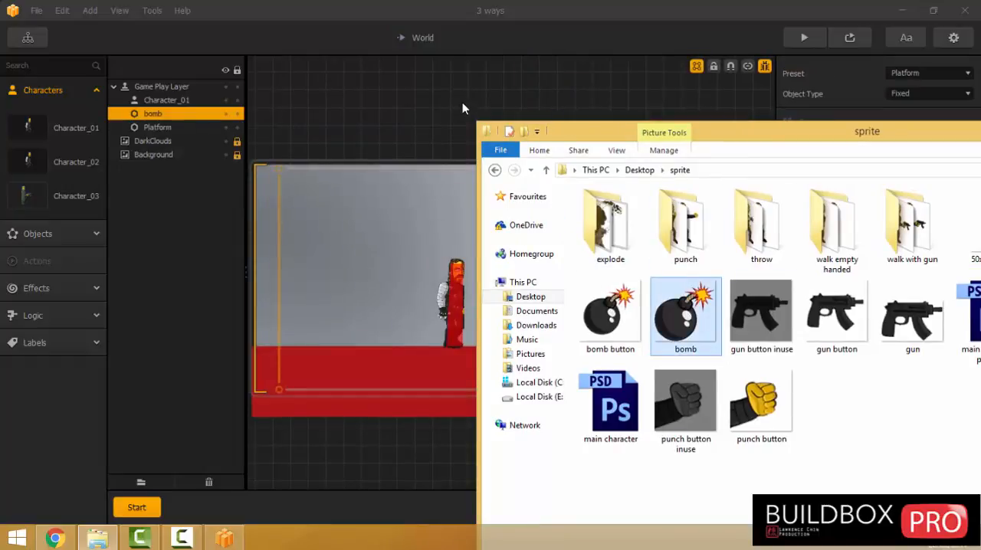
pyautogui.click(462, 103)
pyautogui.click(502, 284)
pyautogui.press('Delete')
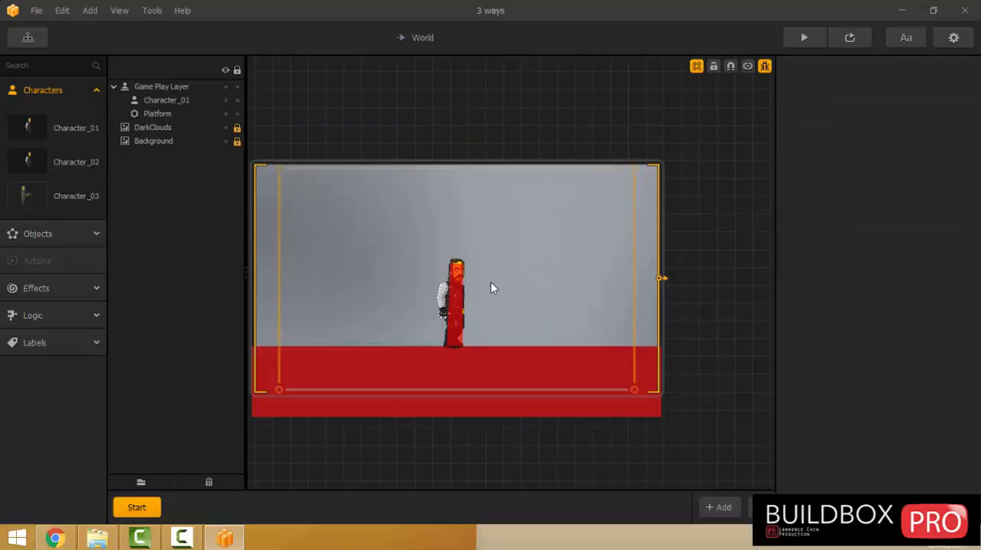
# Change the bomb object's collision shape to a circle fitted around the round body, excluding the fuse.
pyautogui.click(24, 236)
pyautogui.click(27, 339)
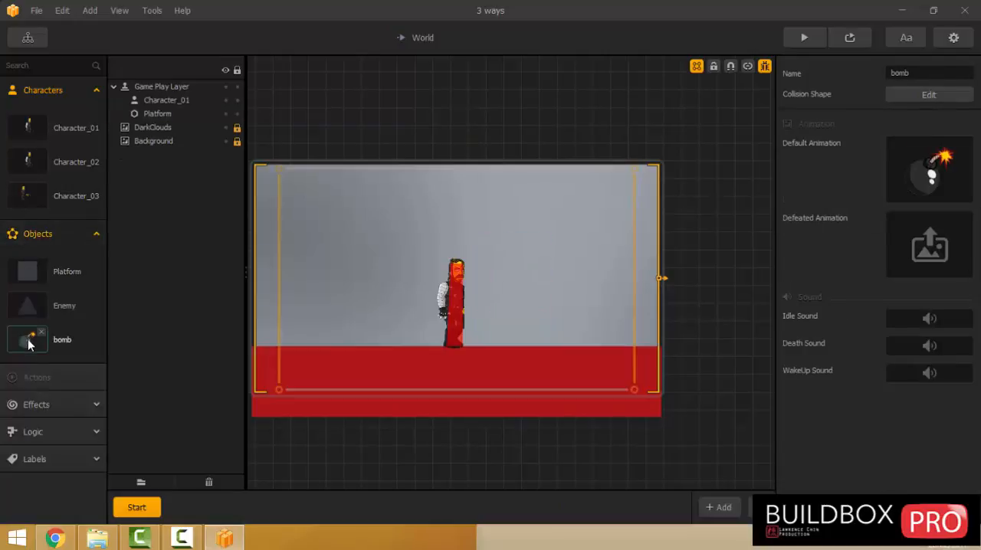
pyautogui.click(928, 95)
pyautogui.click(534, 124)
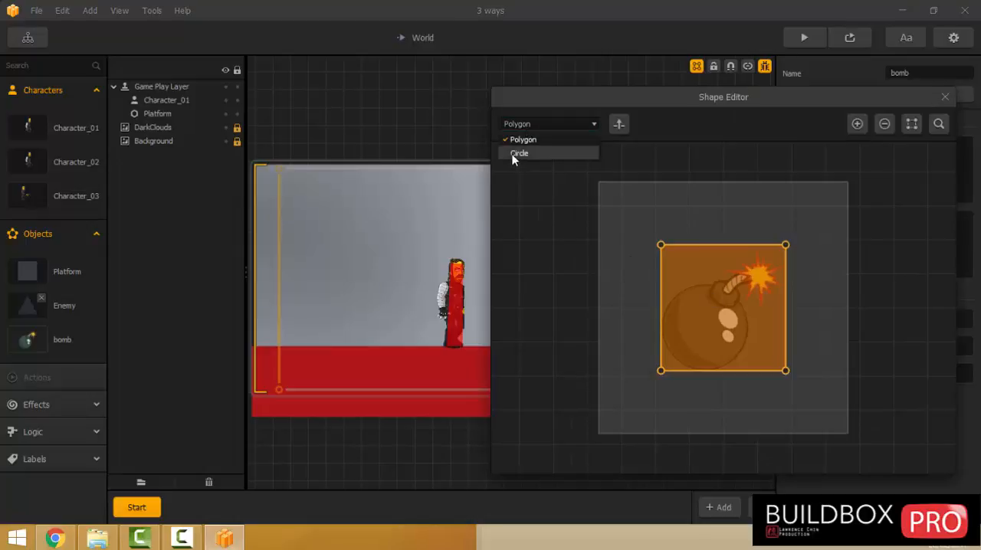
pyautogui.click(516, 153)
pyautogui.moveTo(698, 326); pyautogui.dragTo(675, 353)
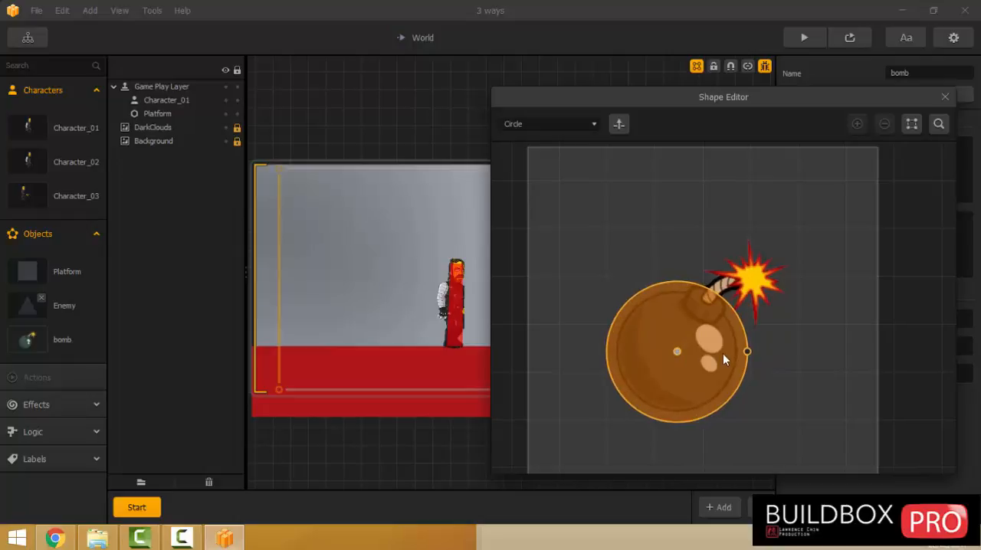
pyautogui.moveTo(747, 352); pyautogui.dragTo(733, 354)
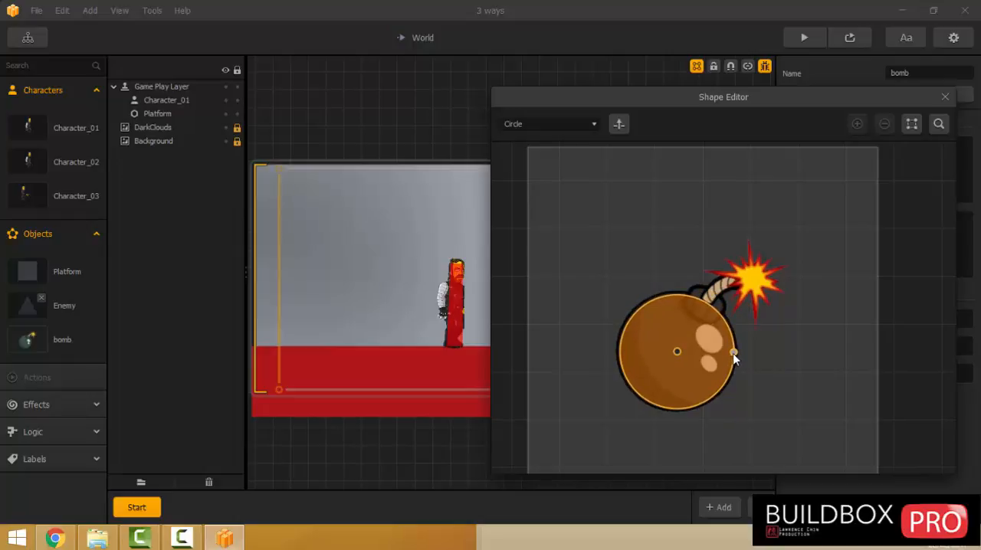
pyautogui.click(390, 122)
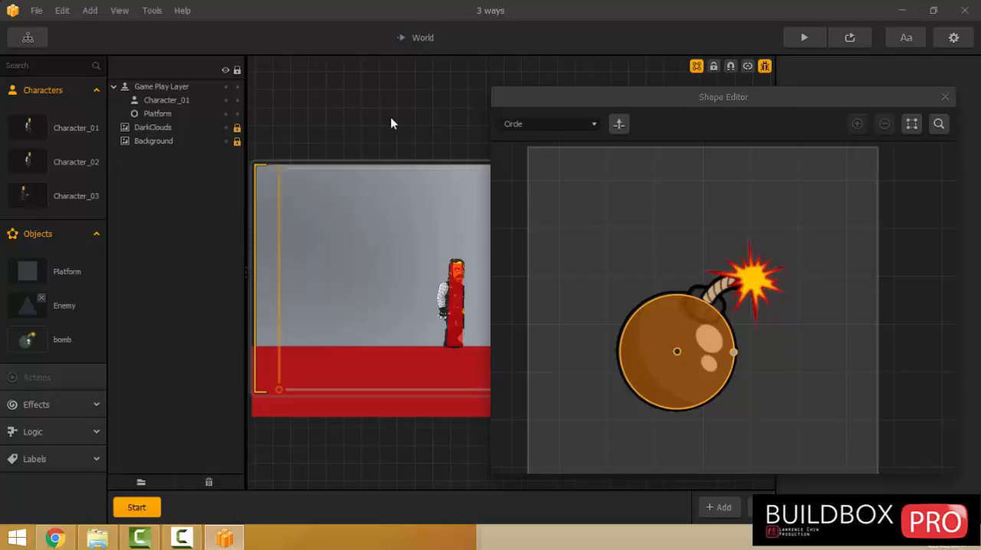
pyautogui.click(943, 97)
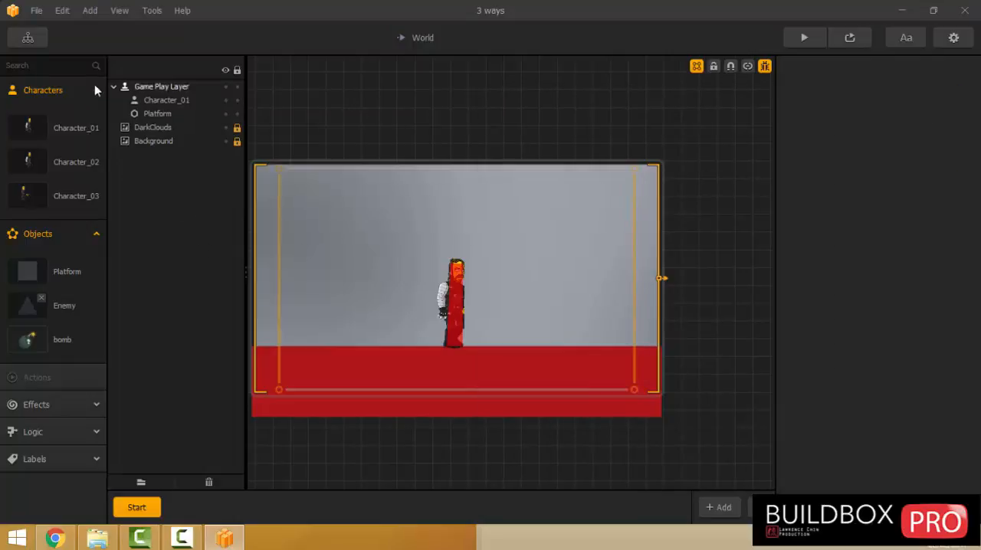
# Add the bomb object to Character_03's bullet animation.
pyautogui.click(26, 202)
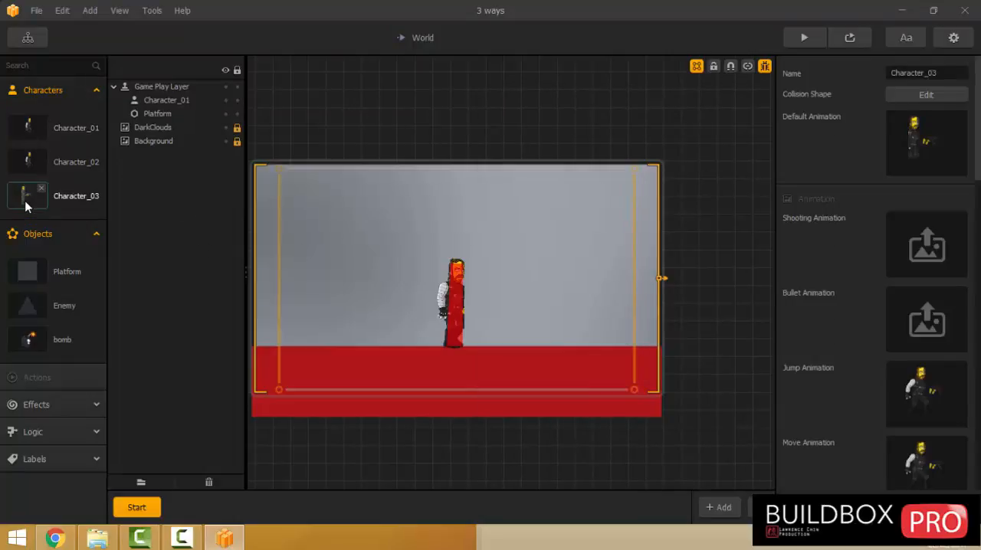
pyautogui.click(955, 296)
pyautogui.click(77, 44)
pyautogui.moveTo(69, 149); pyautogui.dragTo(393, 251)
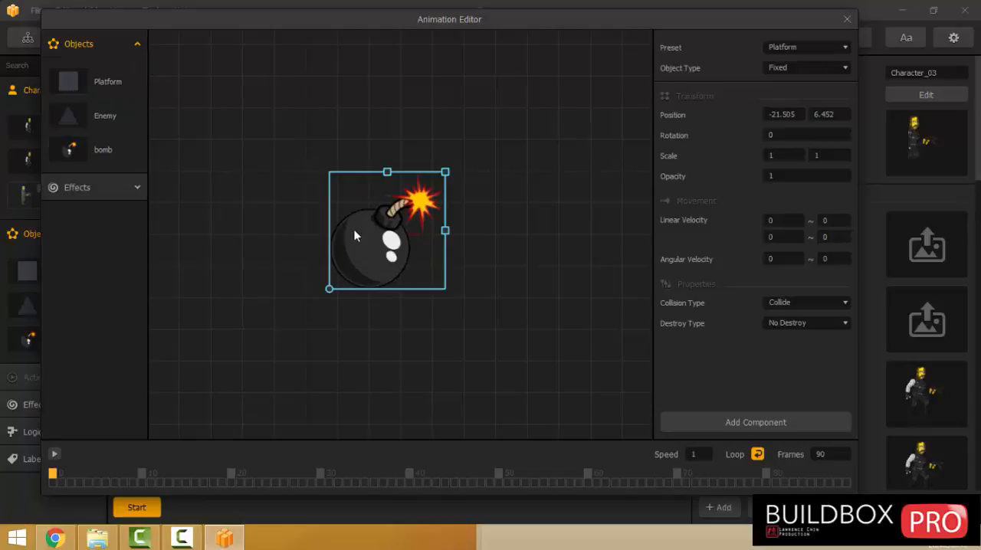
pyautogui.click(355, 320)
pyautogui.click(353, 266)
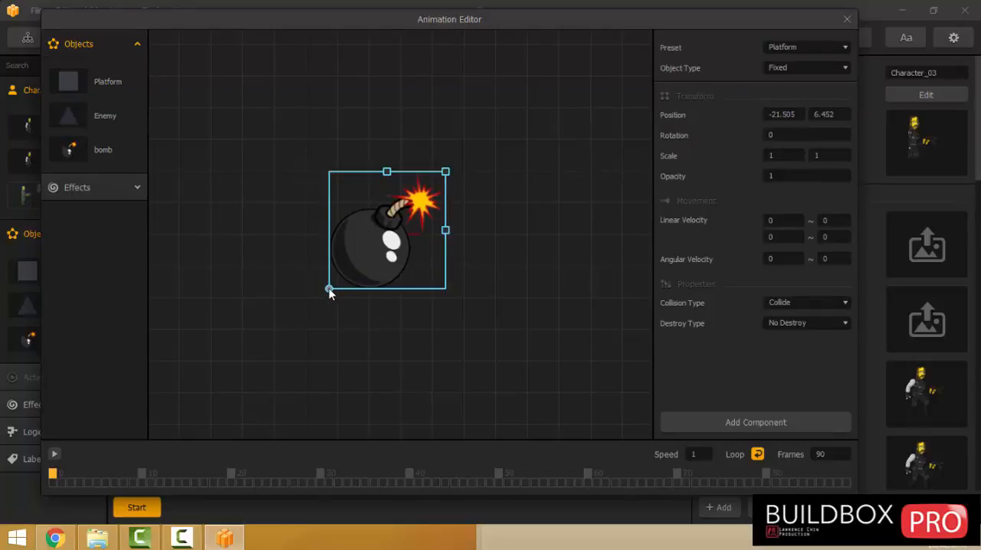
# Rotate the bullet bomb to about -134 degrees, scale it to 0.25 by 0.25, and move it to about X -81, Y 73.
pyautogui.moveTo(328, 289); pyautogui.dragTo(456, 234)
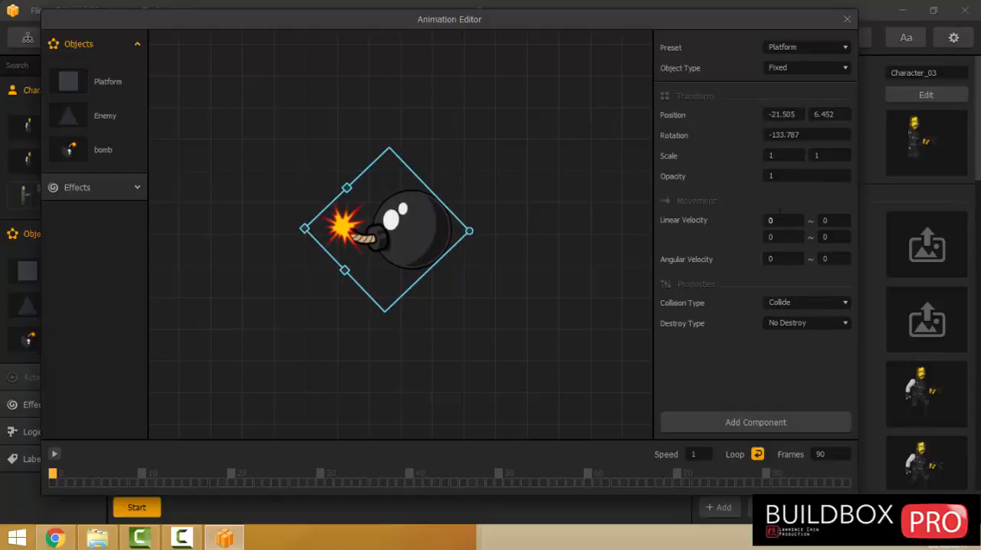
pyautogui.click(781, 156)
pyautogui.write('.25')
pyautogui.press('Tab')
pyautogui.write('.2')
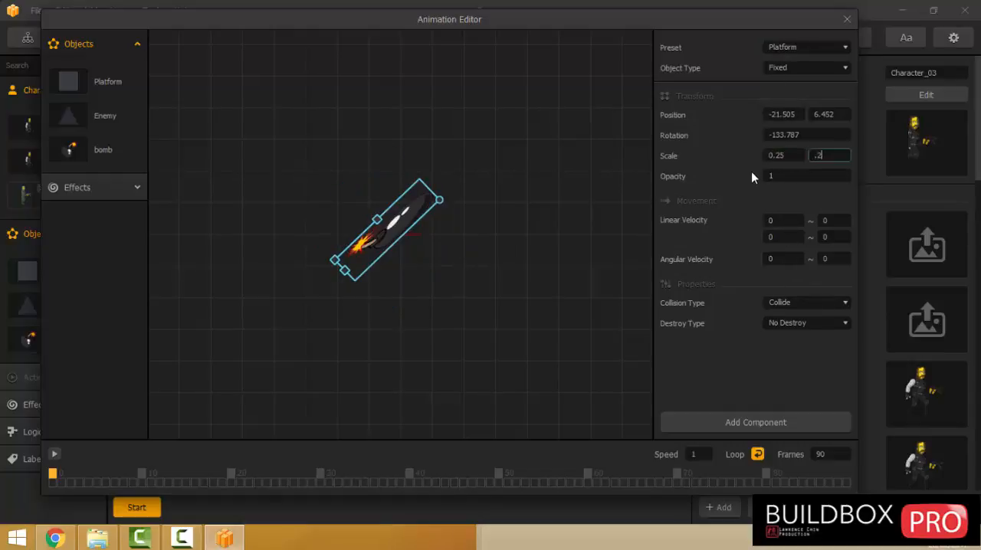
pyautogui.write('5')
pyautogui.moveTo(392, 230); pyautogui.dragTo(377, 212)
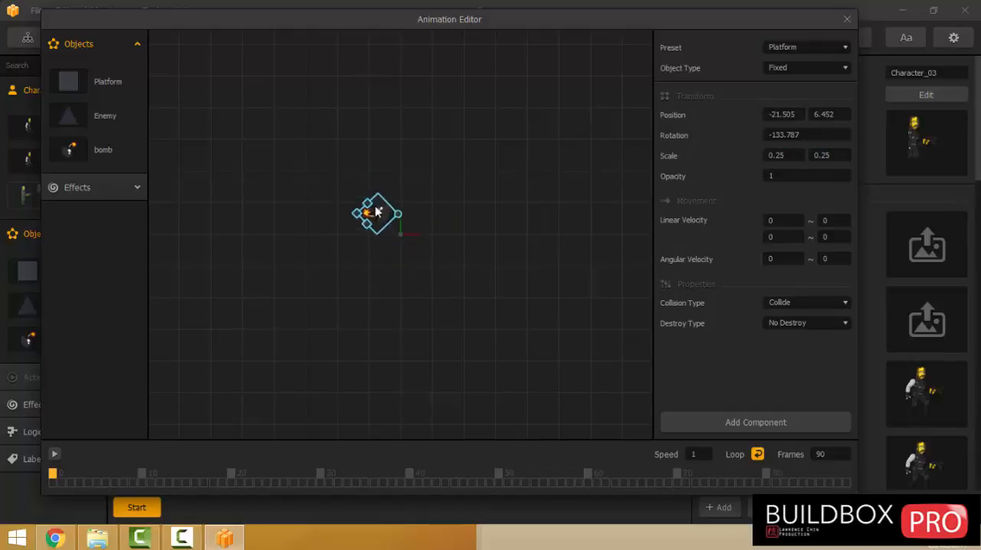
pyautogui.click(846, 19)
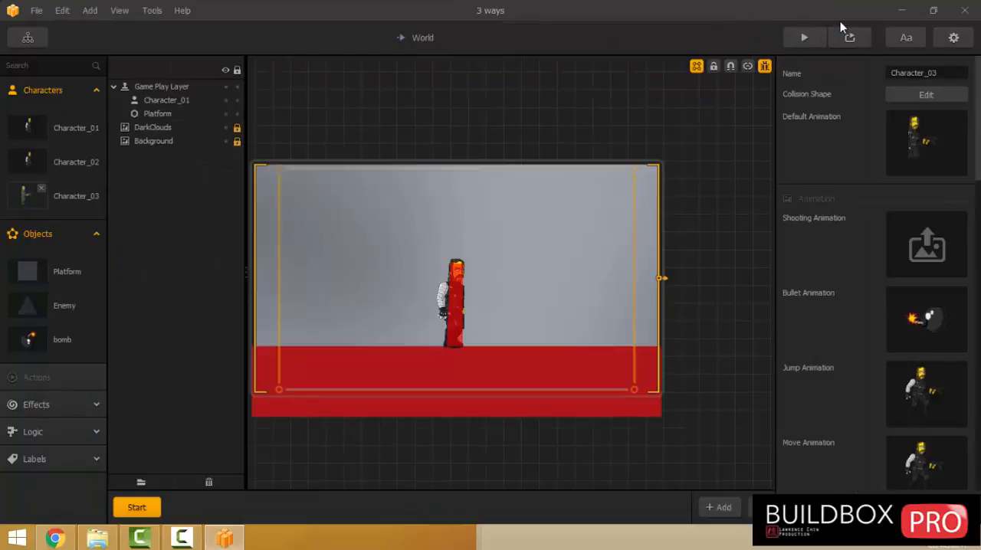
# Preview the game, switch to the gun character and test the shoot button.
pyautogui.click(802, 42)
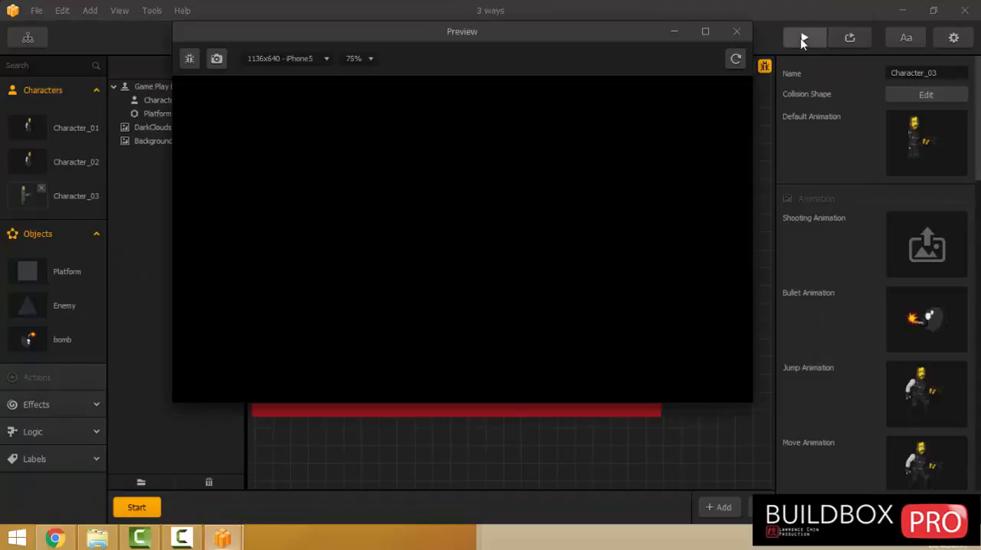
pyautogui.click(464, 308)
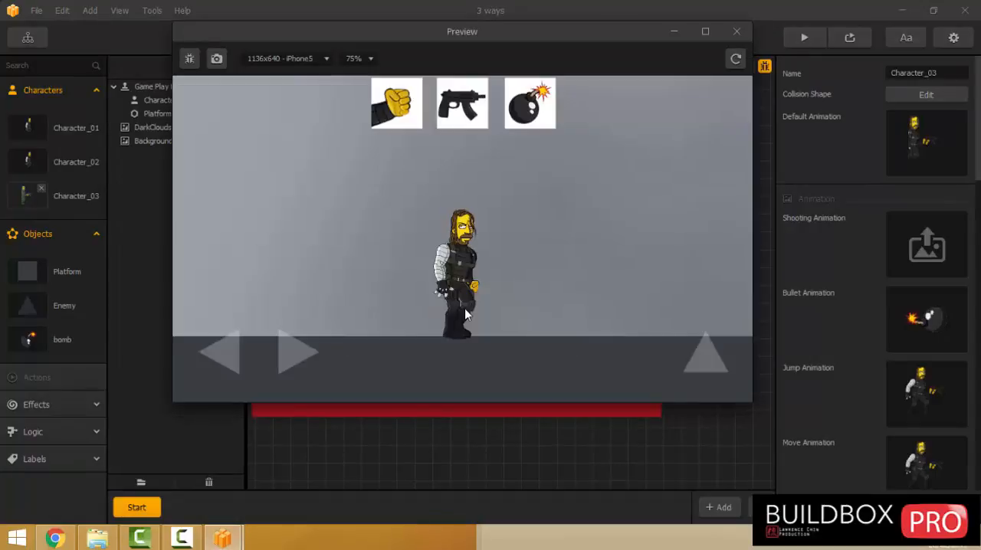
pyautogui.click(452, 121)
pyautogui.click(645, 359)
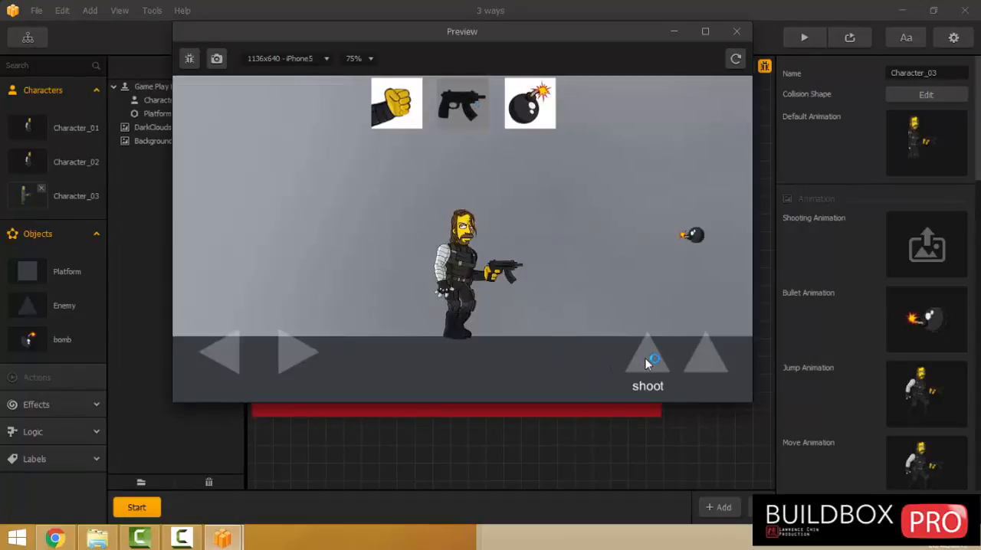
pyautogui.click(646, 360)
pyautogui.click(646, 360)
pyautogui.click(736, 31)
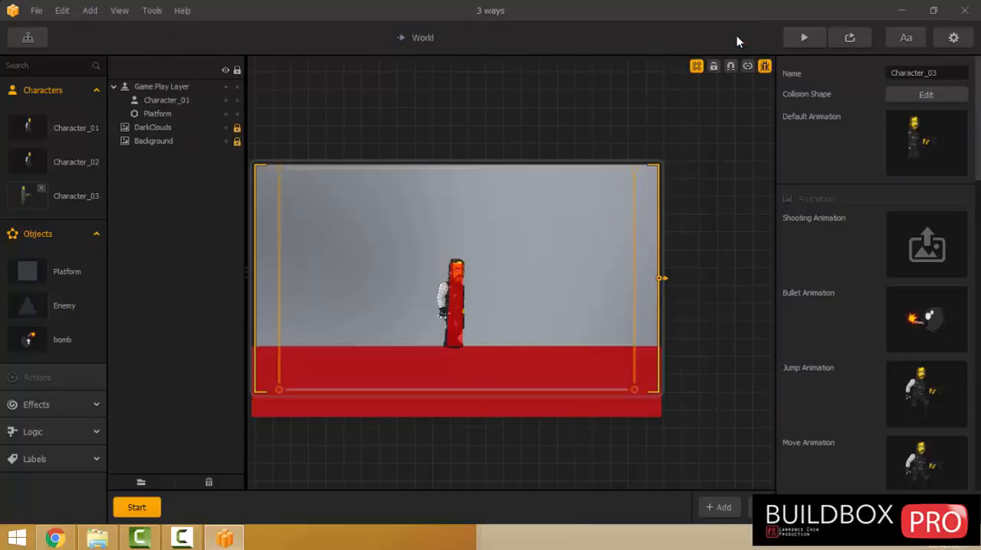
# Scale the bomb in Character_03's bullet animation to 0.1 by 0.1 and move it to about X 230, Y -51.
pyautogui.click(939, 296)
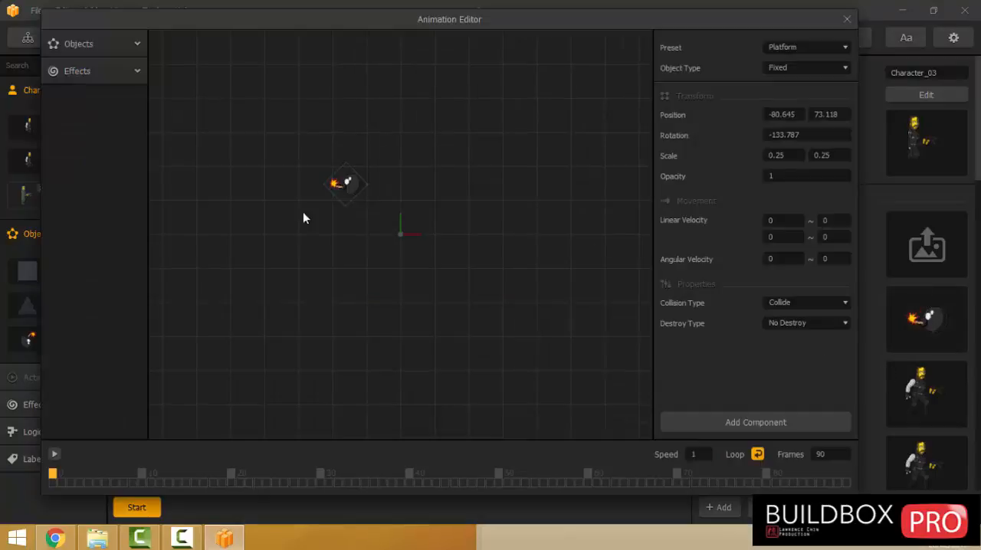
pyautogui.click(347, 191)
pyautogui.doubleClick(775, 154)
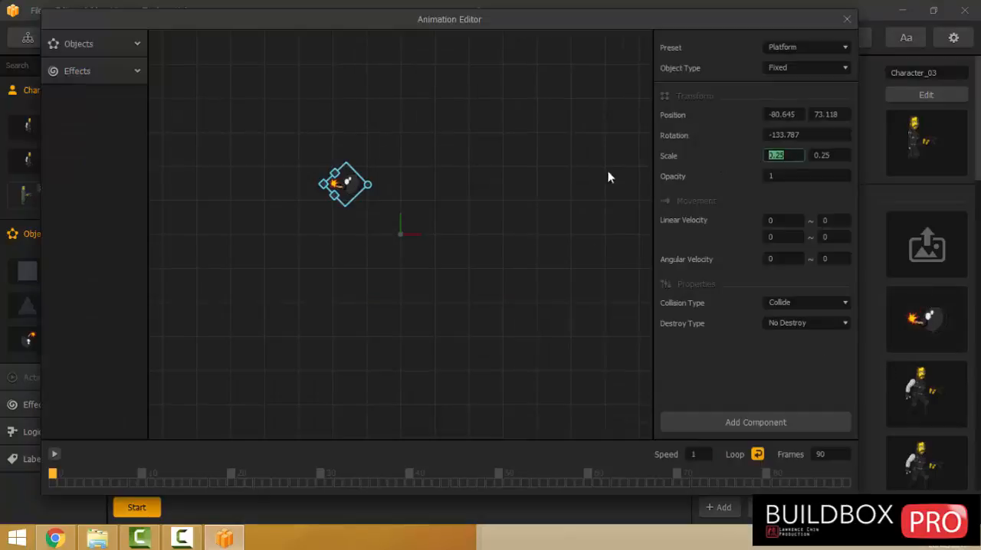
pyautogui.write('0.1')
pyautogui.press('Tab')
pyautogui.write('0.1')
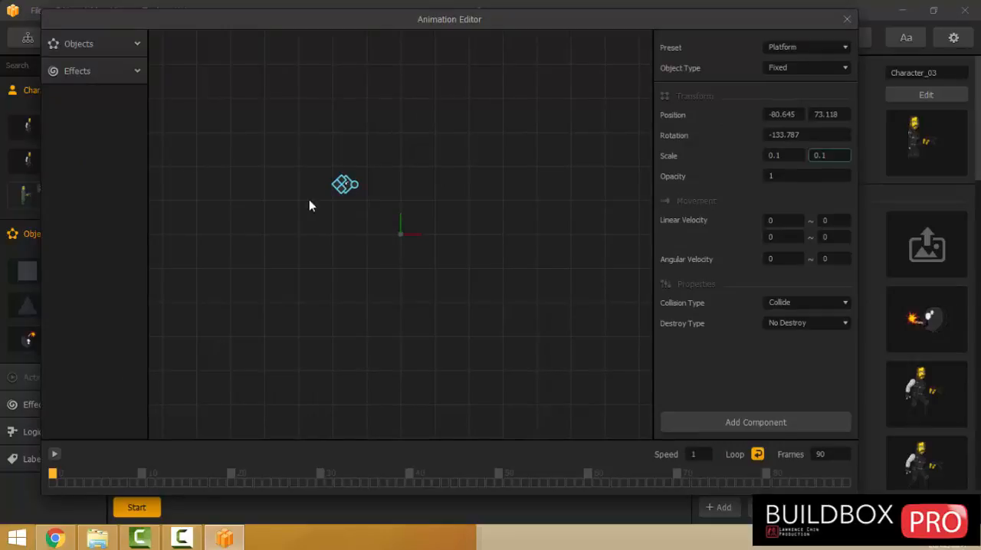
pyautogui.moveTo(352, 188); pyautogui.dragTo(569, 274)
pyautogui.click(847, 19)
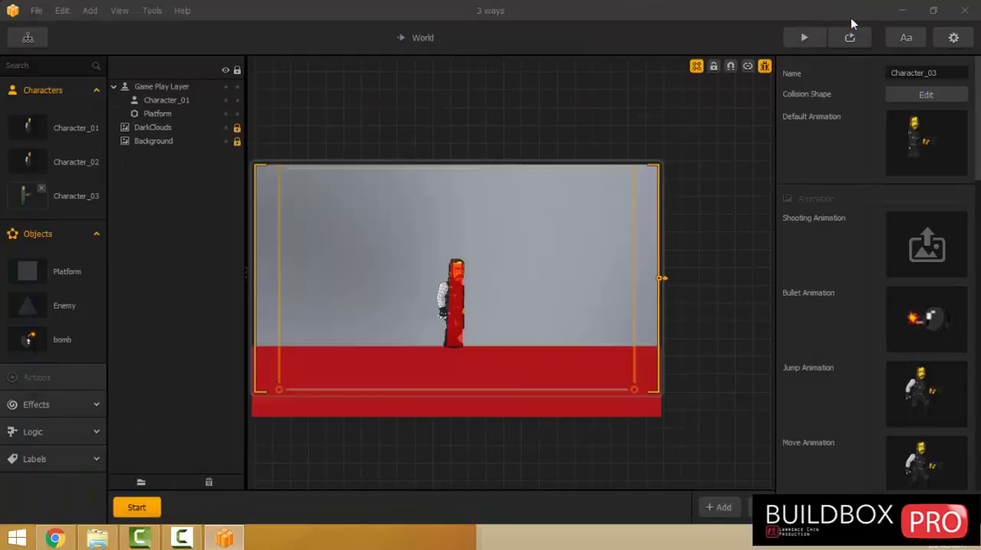
# Test the smaller bomb bullet with the gun character in the game preview.
pyautogui.click(806, 42)
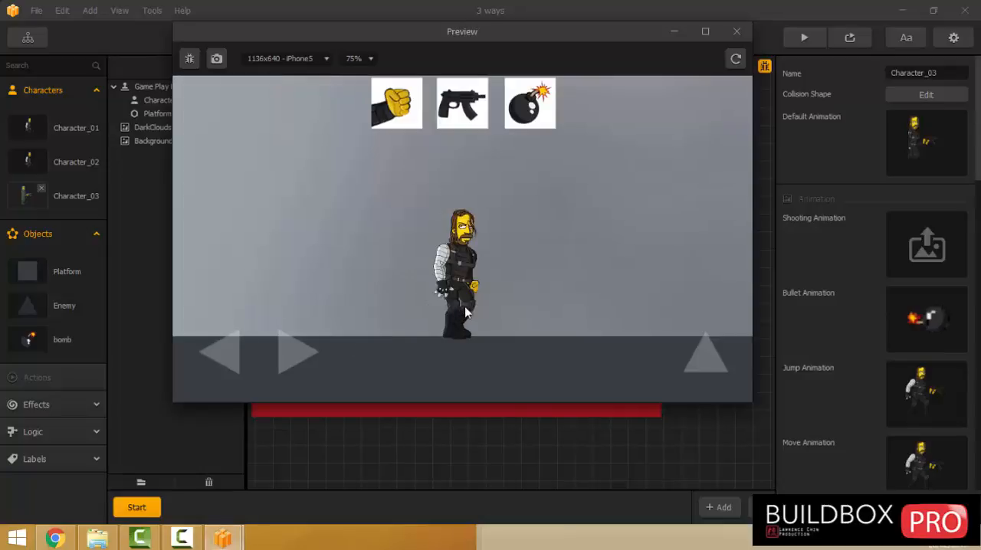
pyautogui.click(460, 95)
pyautogui.click(644, 364)
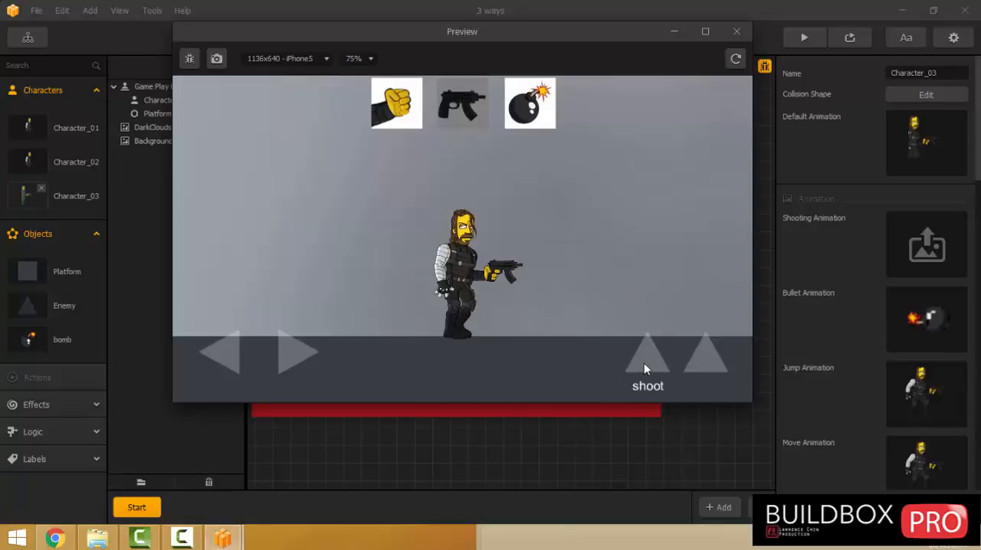
pyautogui.click(644, 364)
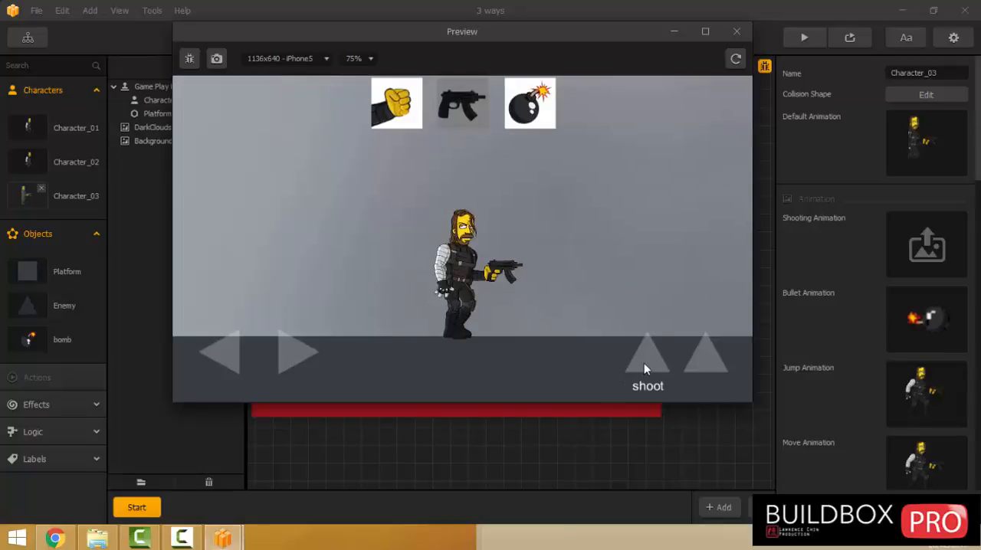
pyautogui.click(735, 32)
# Move the bomb in Character_03's bullet animation to about X 100, Y -3.
pyautogui.click(940, 296)
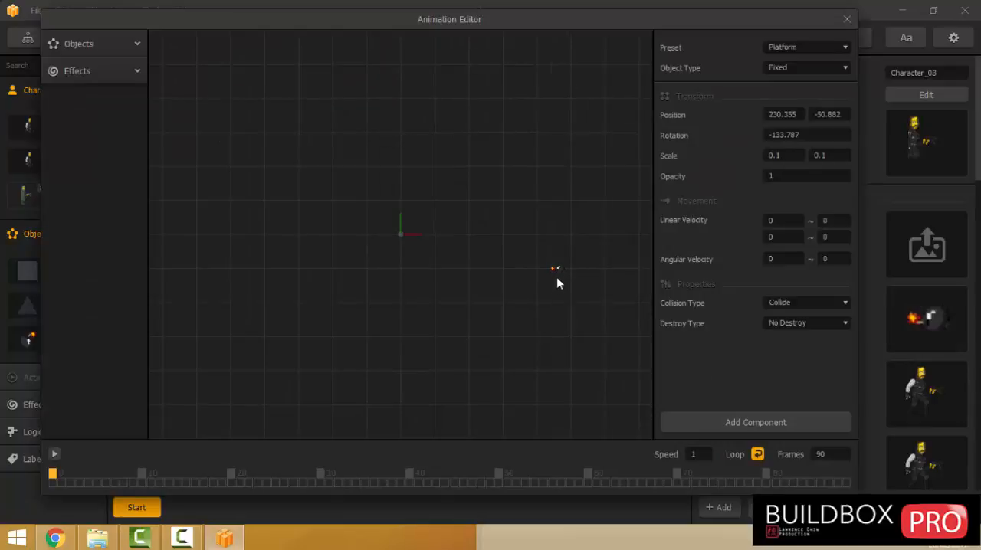
pyautogui.moveTo(560, 269); pyautogui.dragTo(472, 237)
pyautogui.click(845, 21)
# Preview the game and fire the gun to check the bullet's new starting position.
pyautogui.click(804, 37)
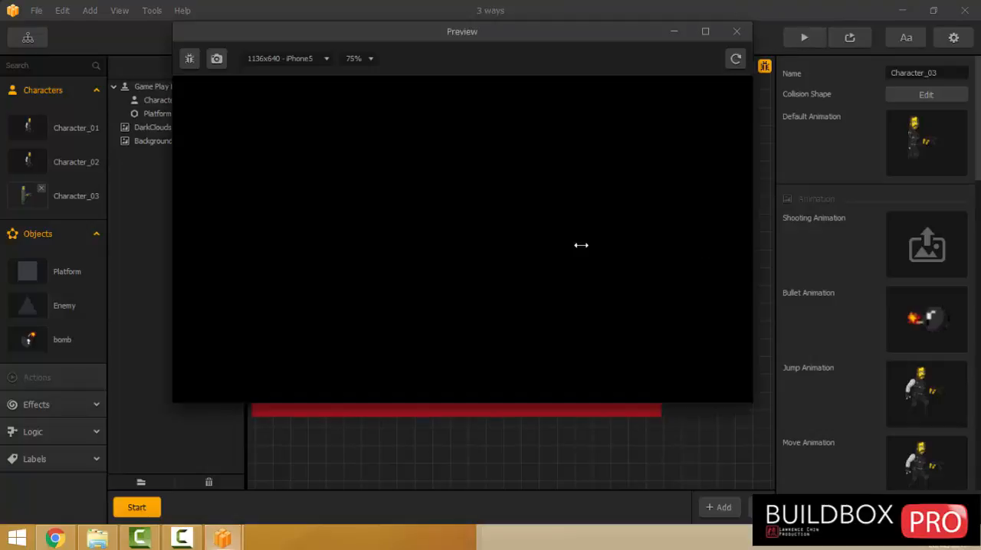
pyautogui.click(458, 315)
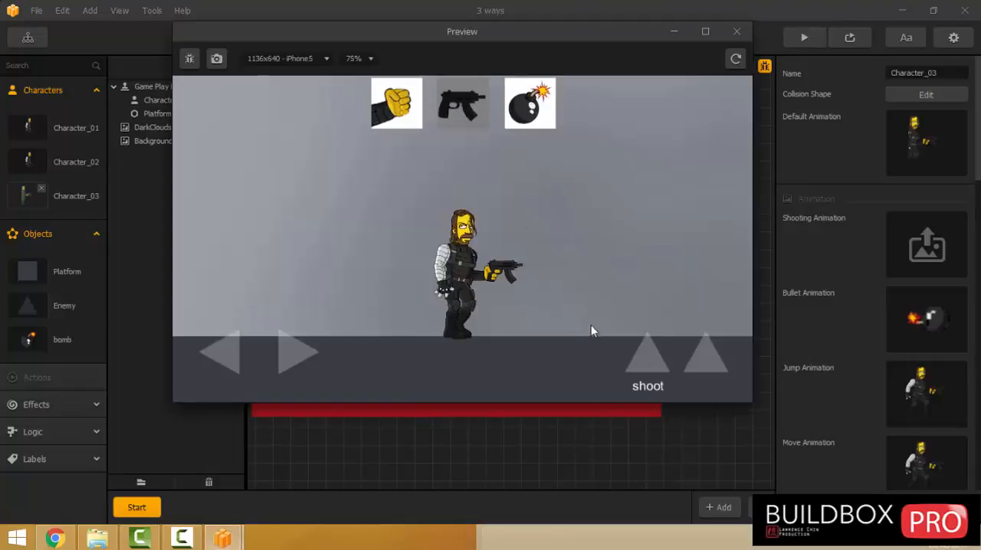
pyautogui.click(644, 357)
pyautogui.click(643, 357)
pyautogui.click(736, 31)
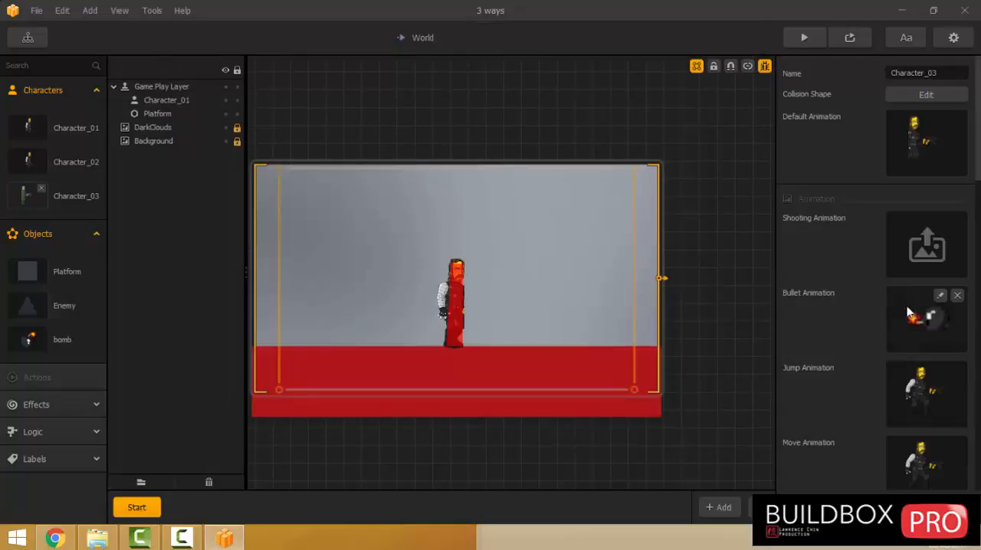
# Adjust the bomb's position in Character_03's bullet animation and test the gun's shot in the game preview.
pyautogui.click(940, 296)
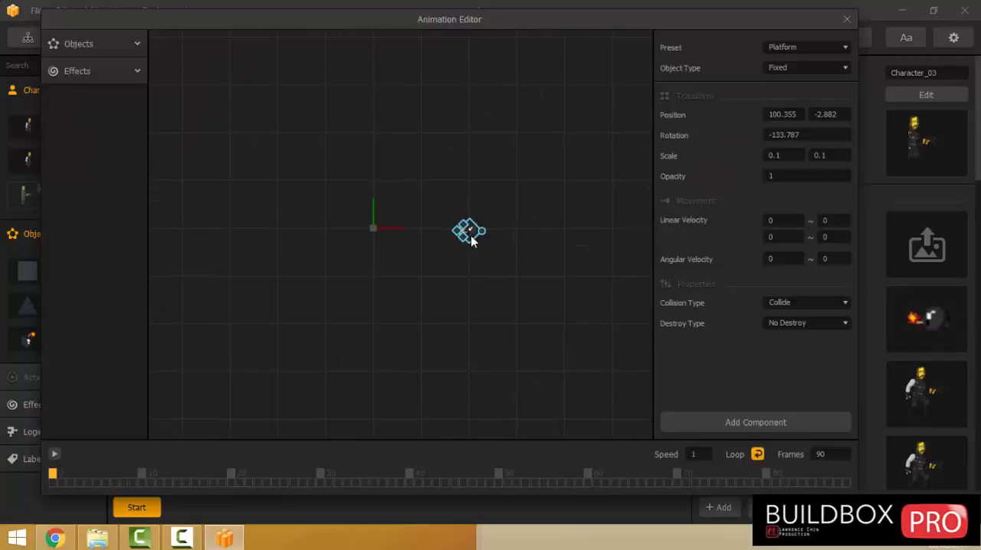
pyautogui.click(847, 19)
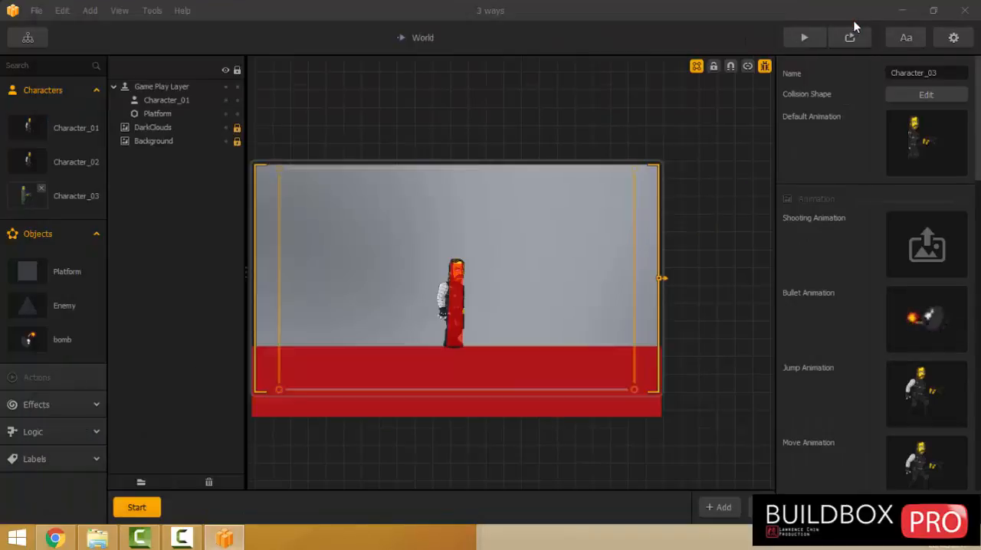
pyautogui.click(802, 38)
pyautogui.click(460, 311)
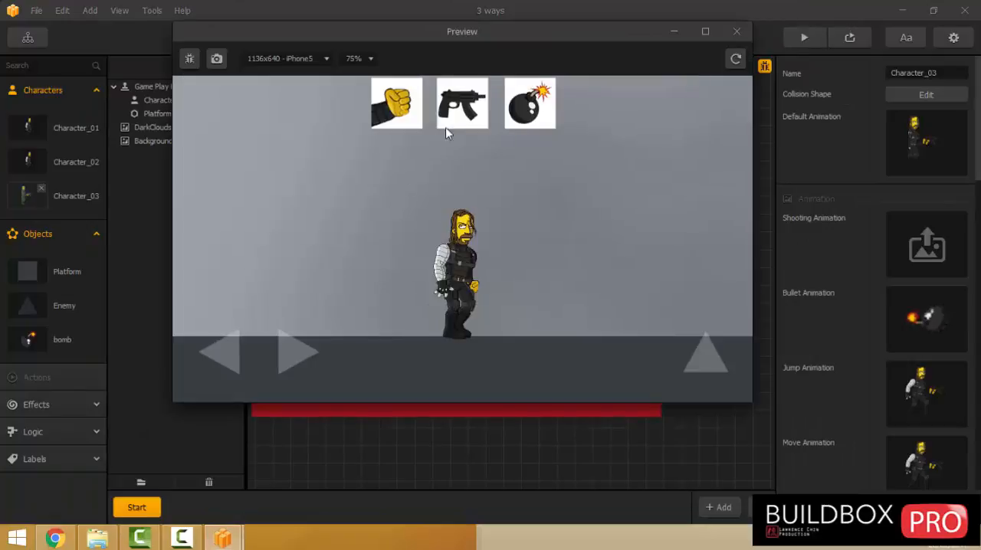
pyautogui.click(633, 361)
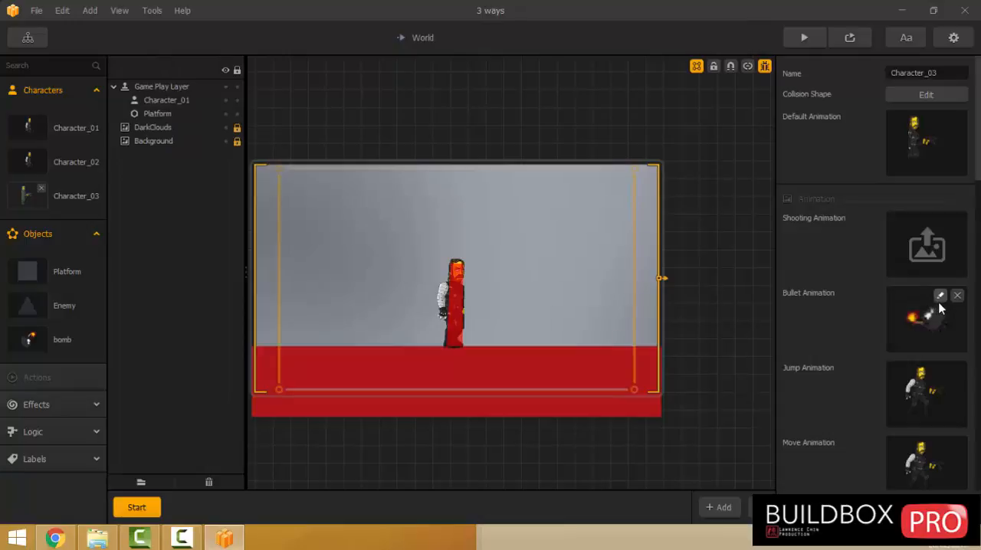
# Move the bomb in Character_03's bullet animation to about X 126, Y 17.
pyautogui.click(938, 296)
pyautogui.scroll(3, 474, 255)
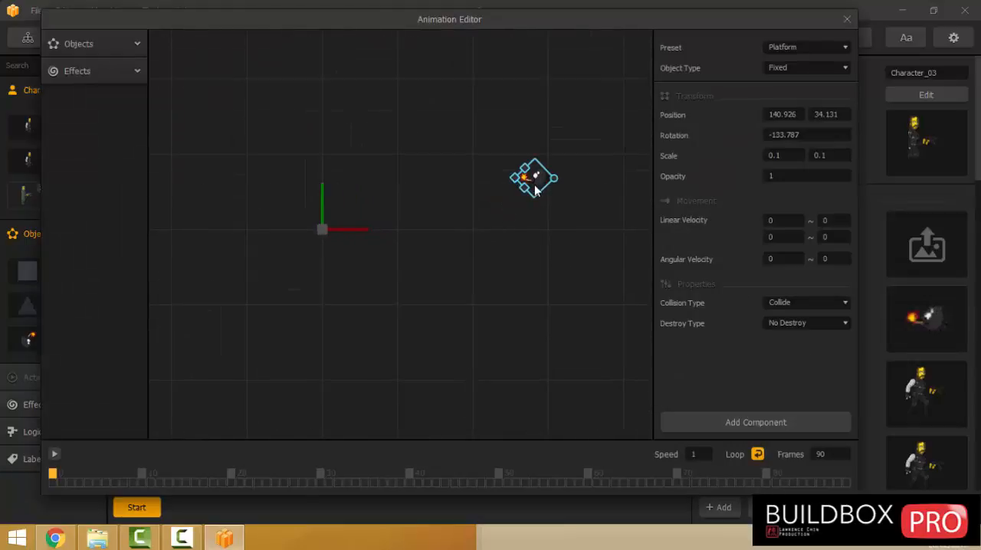
pyautogui.moveTo(535, 190); pyautogui.dragTo(514, 215)
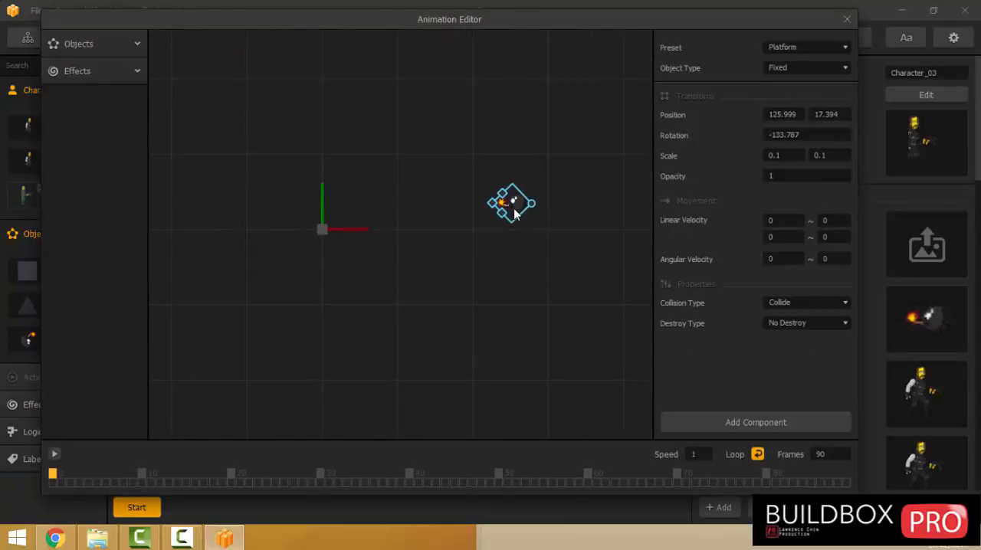
pyautogui.click(846, 18)
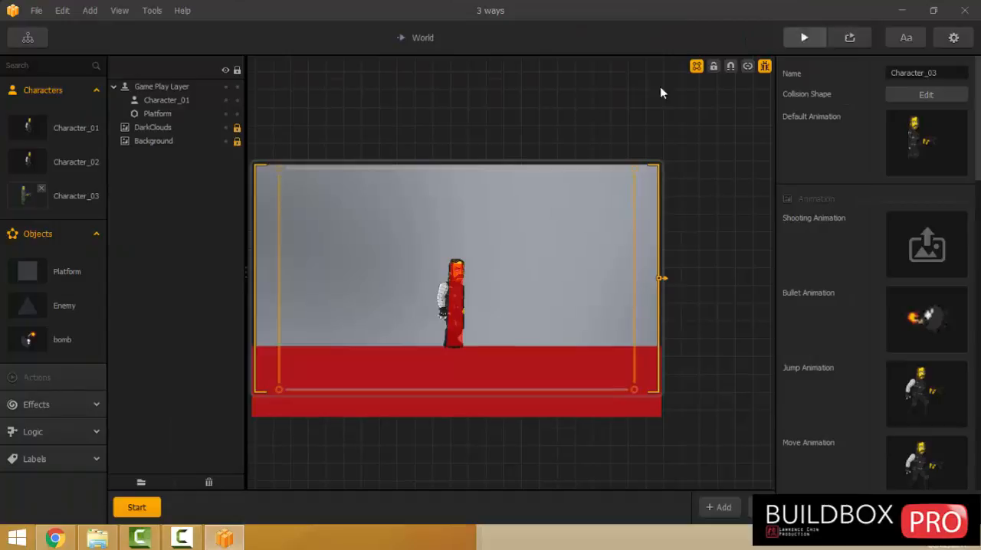
# Preview the game, switch to the gun character and fire repeatedly to check the bullet's alignment with the gun.
pyautogui.click(809, 46)
pyautogui.click(473, 314)
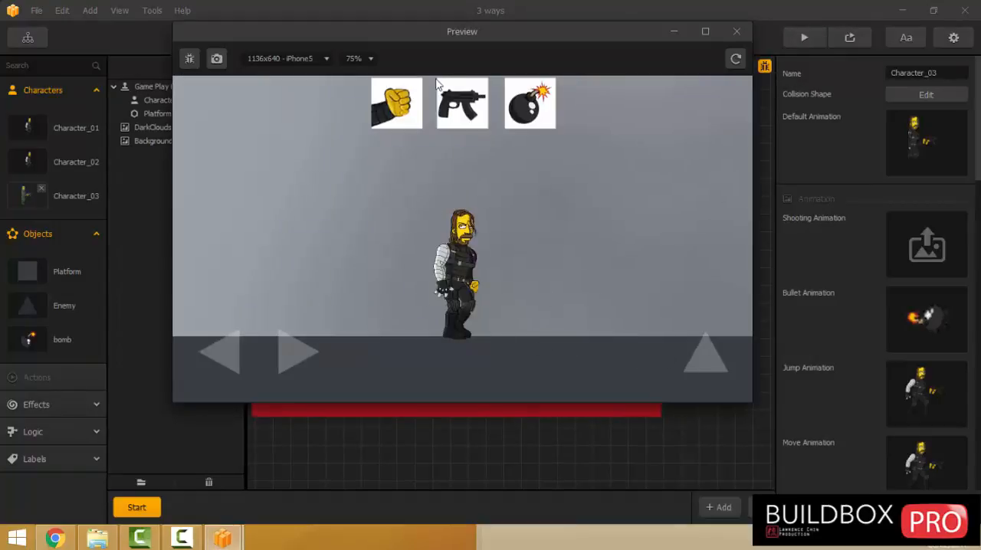
pyautogui.click(462, 105)
pyautogui.click(645, 365)
pyautogui.click(645, 365)
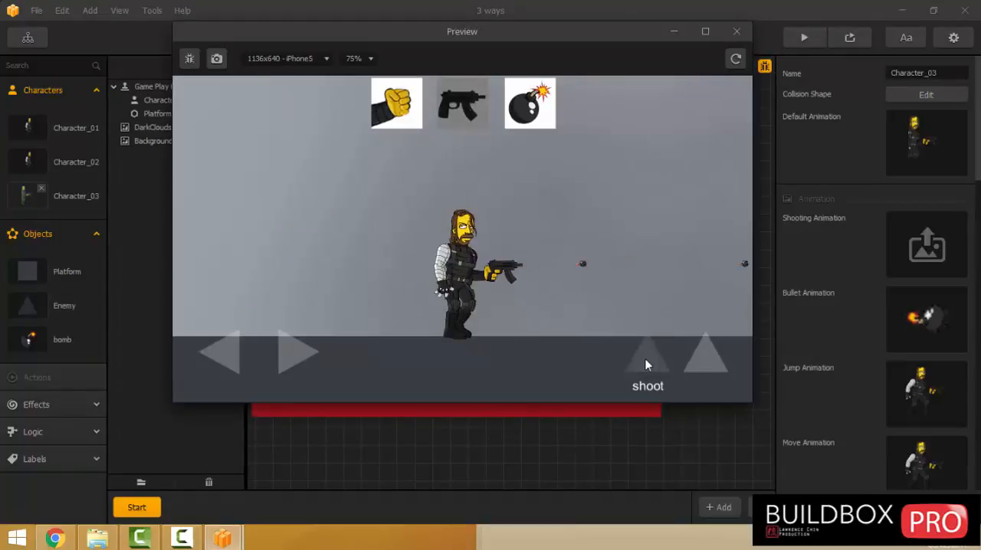
pyautogui.click(645, 365)
pyautogui.click(645, 366)
pyautogui.click(645, 365)
pyautogui.click(645, 365)
# Test the punch and switching back to the gun in the preview, and return to the Game Mind Map.
pyautogui.click(395, 103)
pyautogui.click(655, 362)
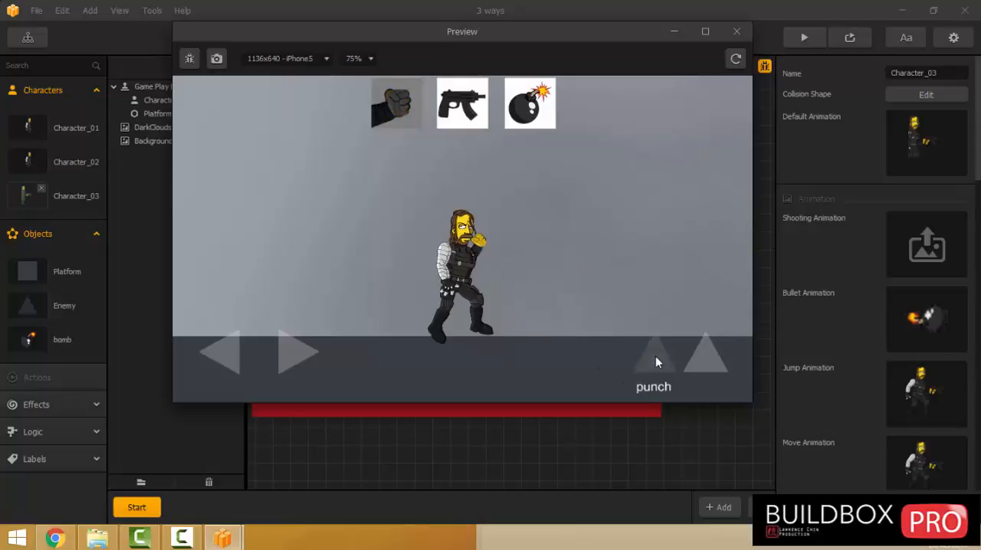
pyautogui.click(655, 362)
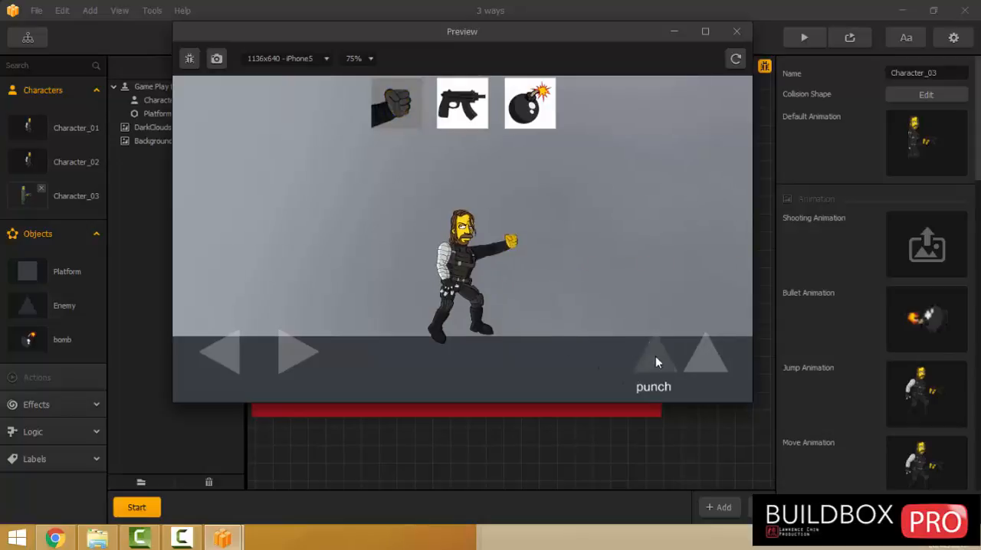
pyautogui.click(460, 113)
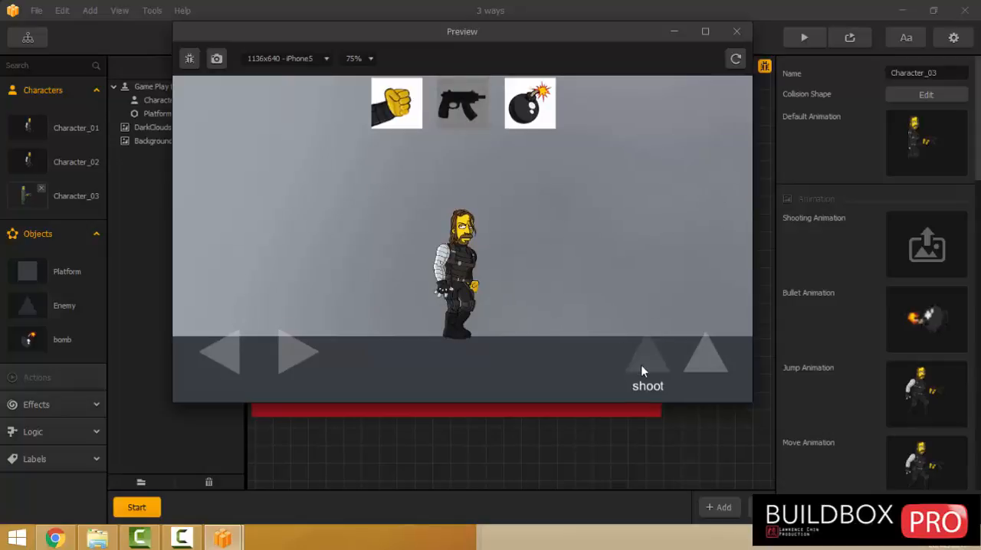
pyautogui.click(736, 31)
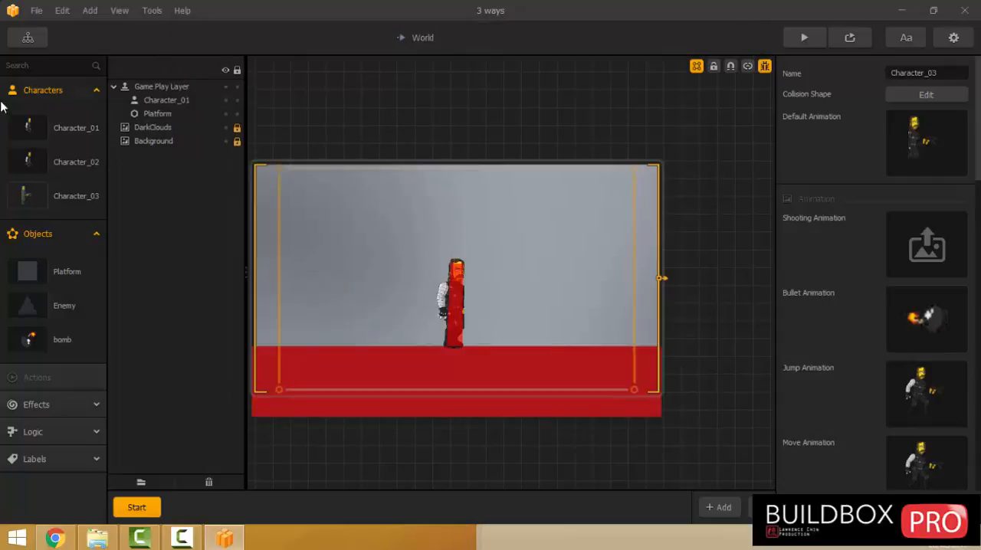
pyautogui.click(27, 38)
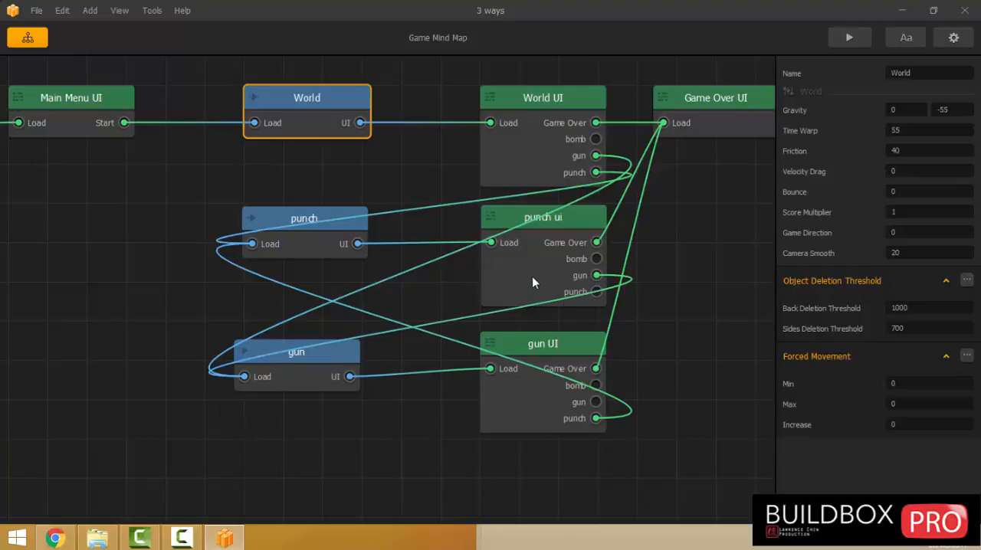
# Copy the gun button's Single Unlock from World UI into punch ui over the gun button, and return to the Game Mind Map.
pyautogui.doubleClick(534, 160)
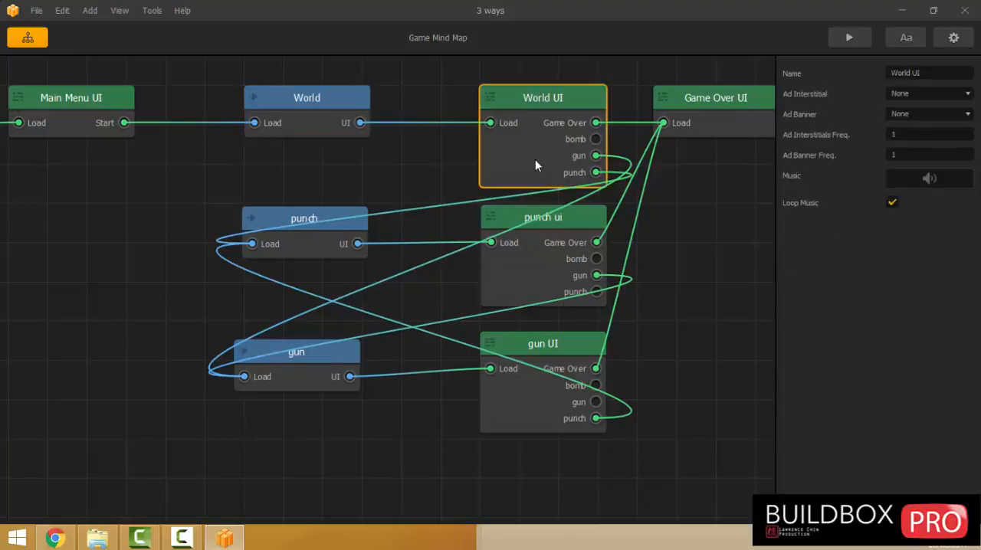
pyautogui.click(453, 98)
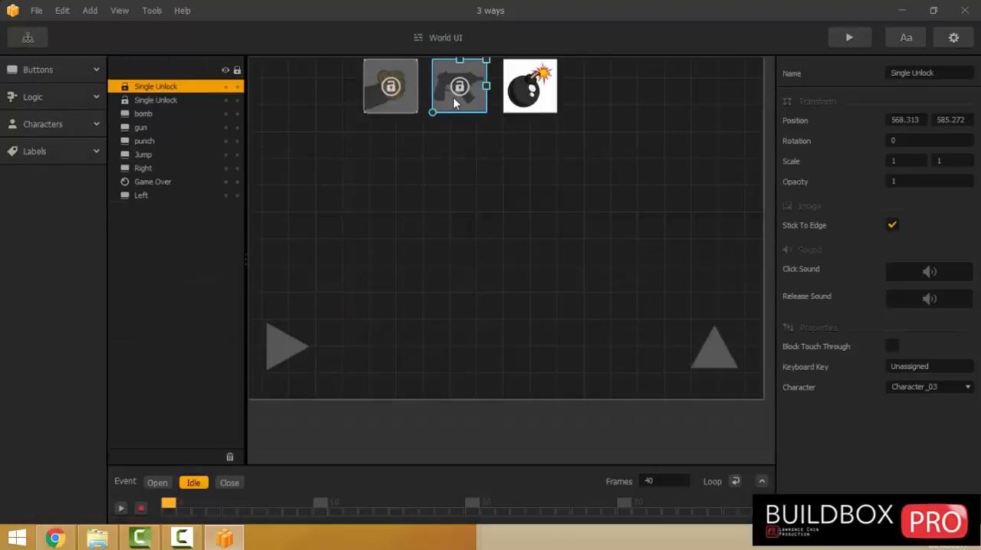
pyautogui.click(27, 37)
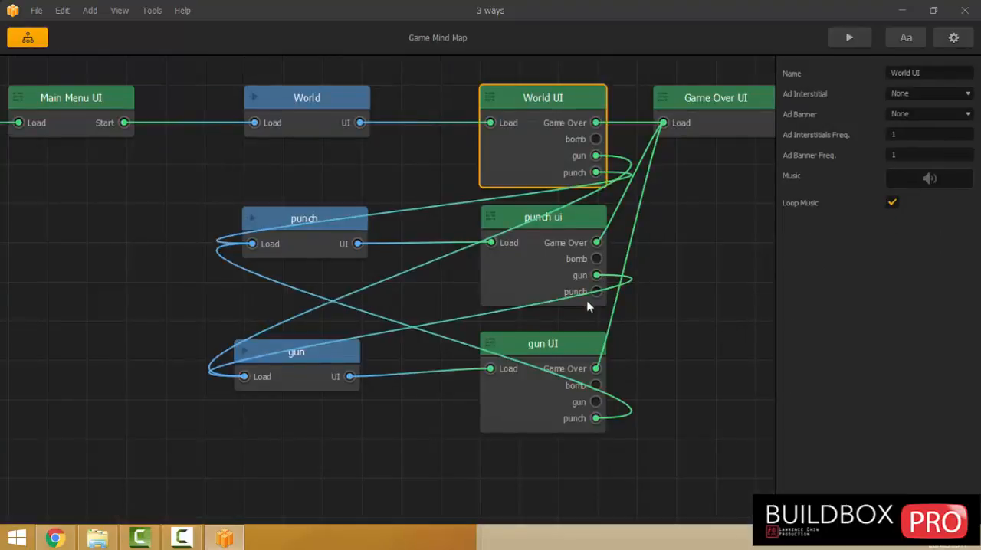
pyautogui.doubleClick(534, 278)
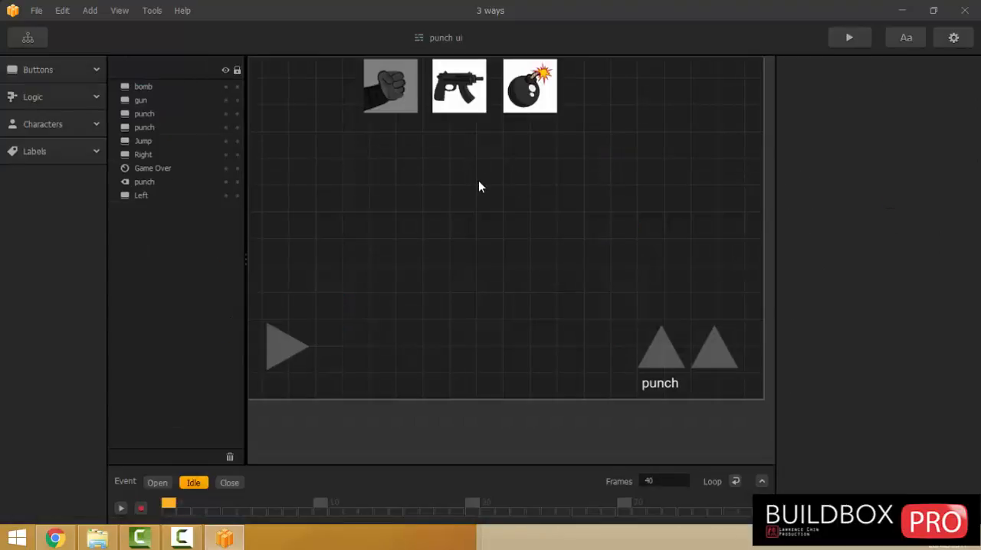
pyautogui.hotkey('ctrl', 'v')
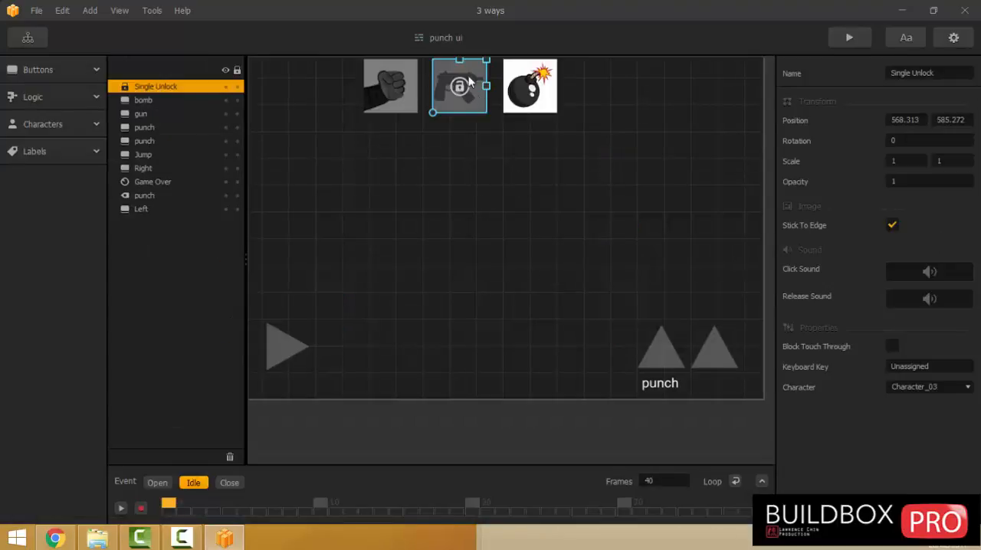
pyautogui.click(29, 36)
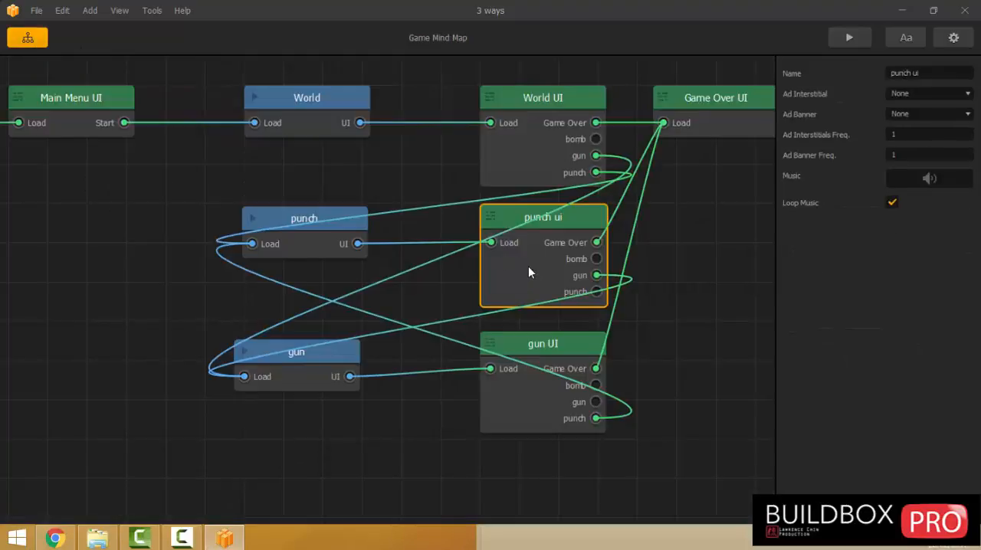
# Open gun UI and save the project.
pyautogui.doubleClick(499, 390)
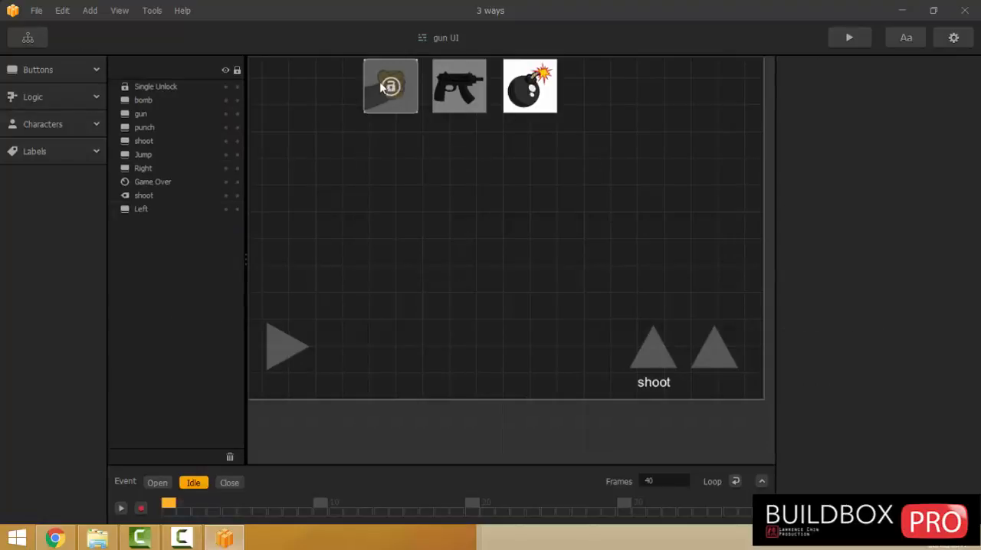
pyautogui.click(34, 13)
pyautogui.click(38, 84)
# Preview the game, walk the character both ways, and test switching to the punch character and punching.
pyautogui.click(847, 38)
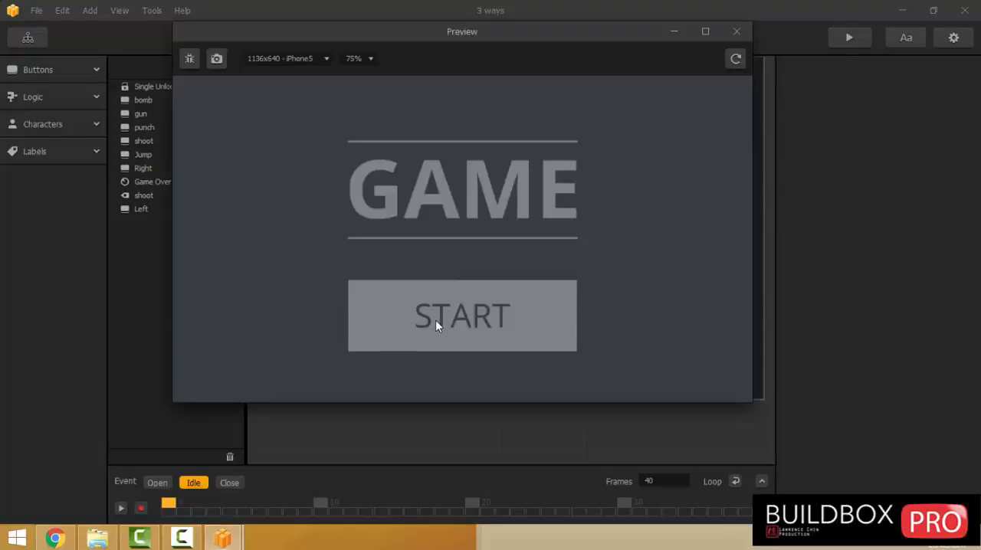
pyautogui.click(435, 325)
pyautogui.click(299, 349)
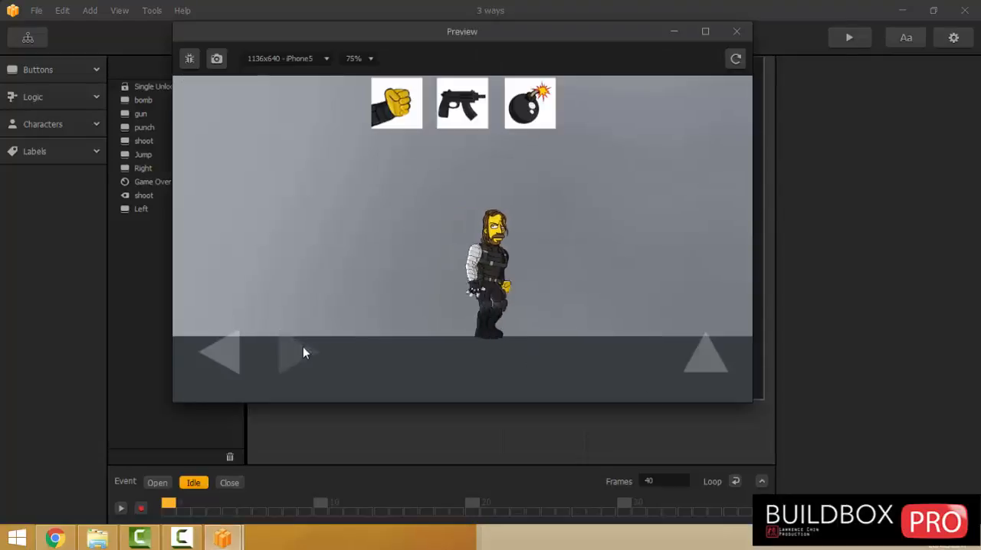
pyautogui.click(231, 352)
pyautogui.click(295, 351)
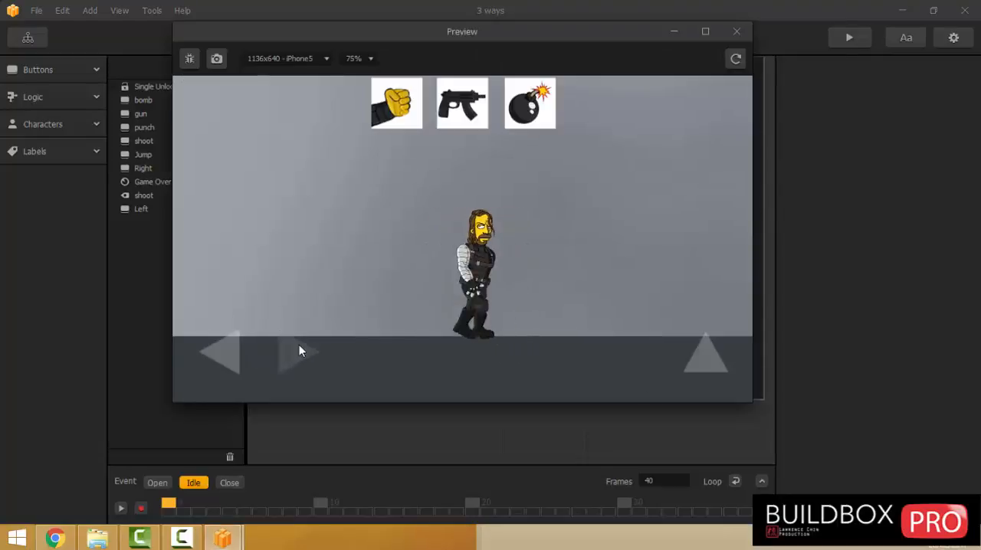
pyautogui.click(393, 114)
pyautogui.click(651, 368)
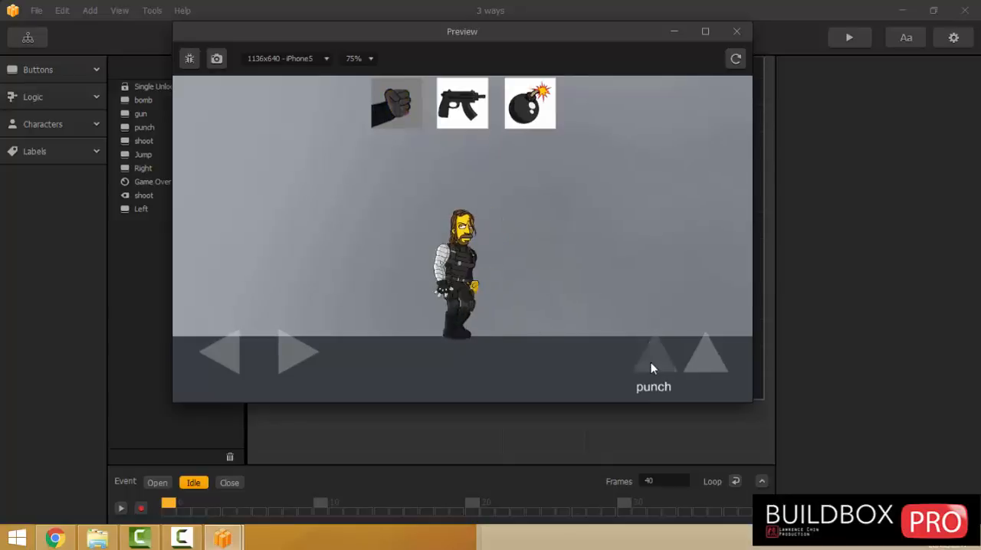
pyautogui.click(651, 368)
# Switch repeatedly between the gun and punch characters in the preview, testing shooting and punching, and close the preview.
pyautogui.click(459, 115)
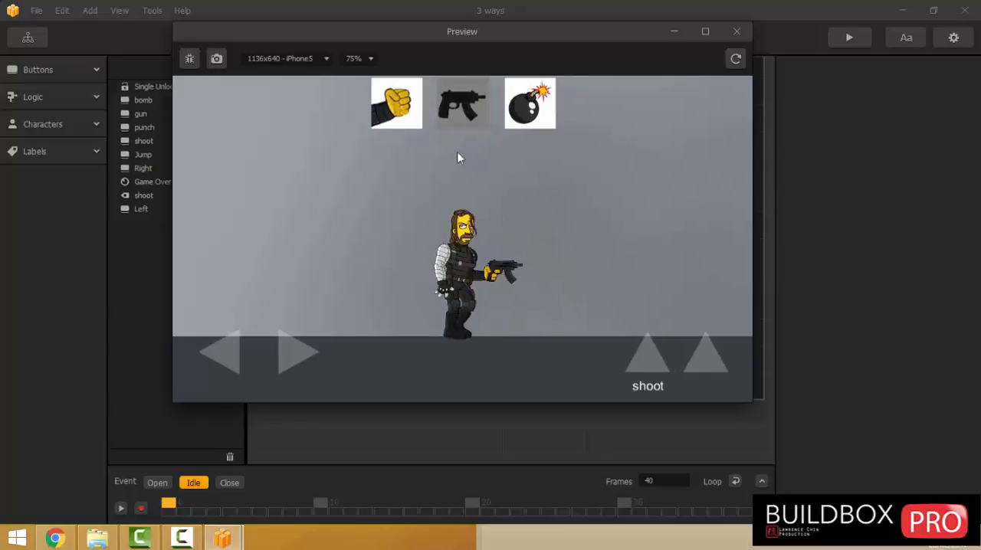
pyautogui.click(634, 368)
pyautogui.click(634, 368)
pyautogui.click(635, 368)
pyautogui.click(396, 114)
pyautogui.click(645, 369)
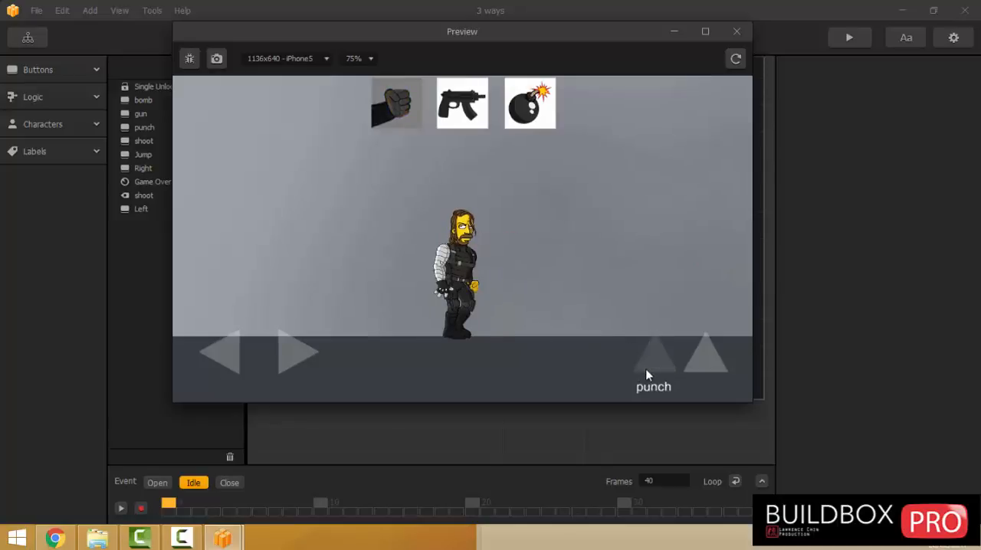
pyautogui.click(645, 369)
pyautogui.click(450, 109)
pyautogui.click(644, 361)
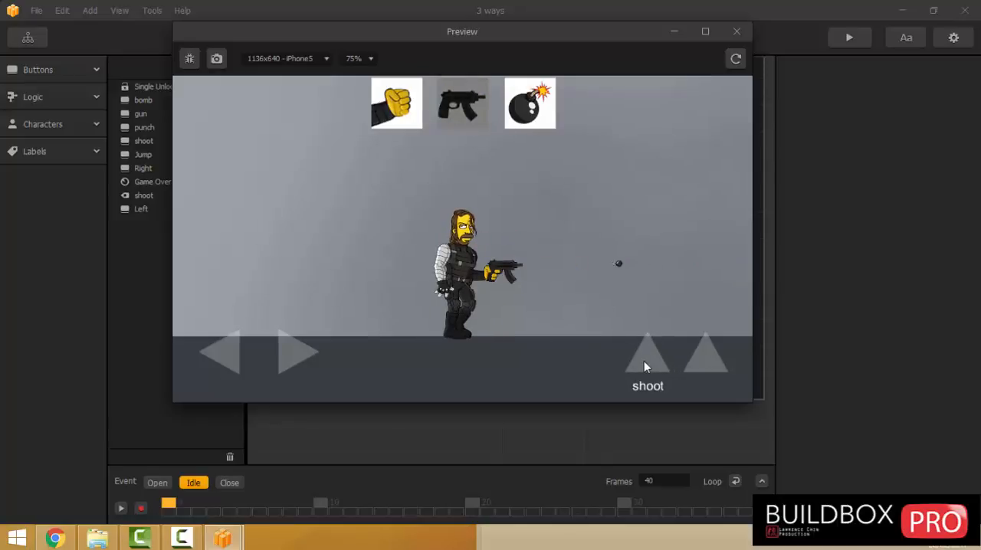
pyautogui.click(643, 361)
pyautogui.click(643, 361)
pyautogui.click(633, 362)
pyautogui.click(737, 32)
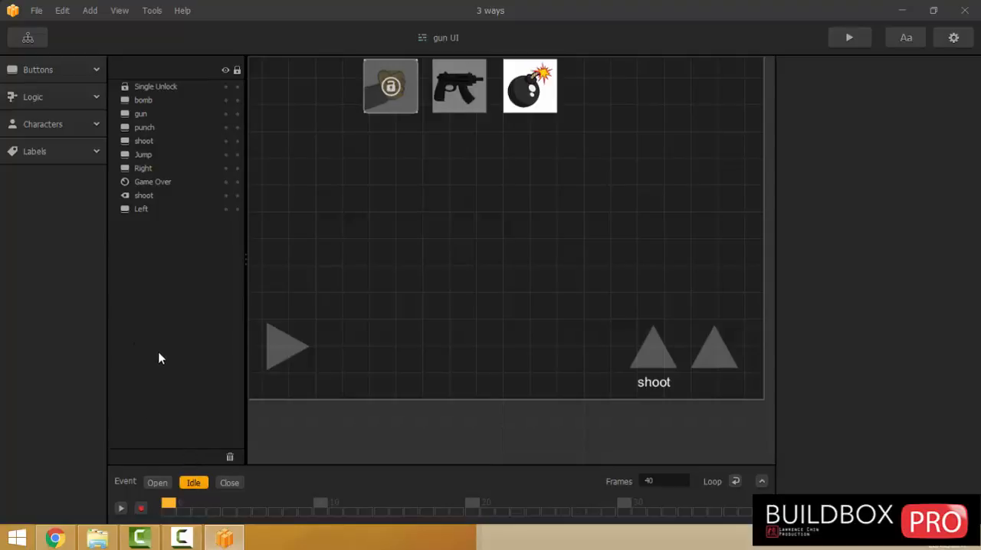
pyautogui.scroll(-2, 416, 264)
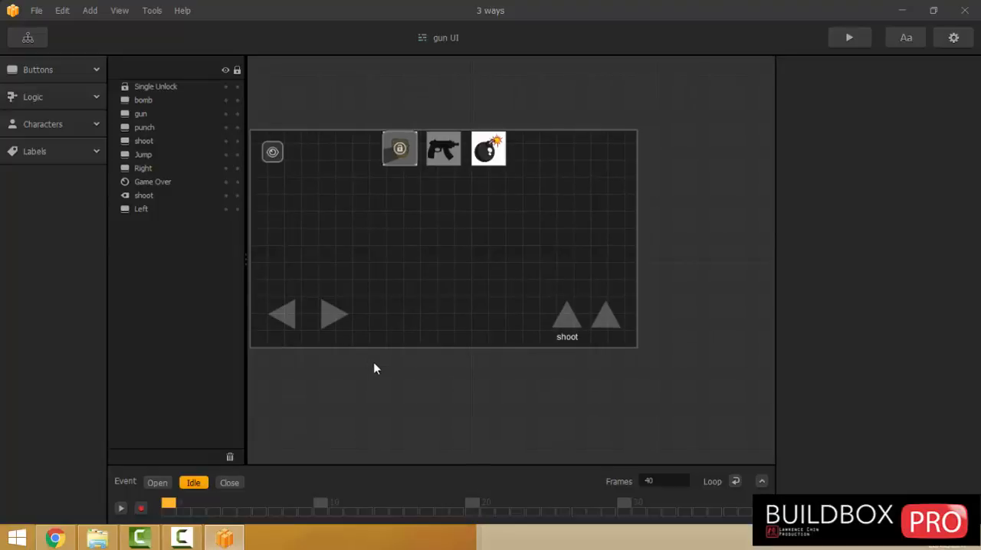
pyautogui.moveTo(387, 370); pyautogui.dragTo(462, 368)
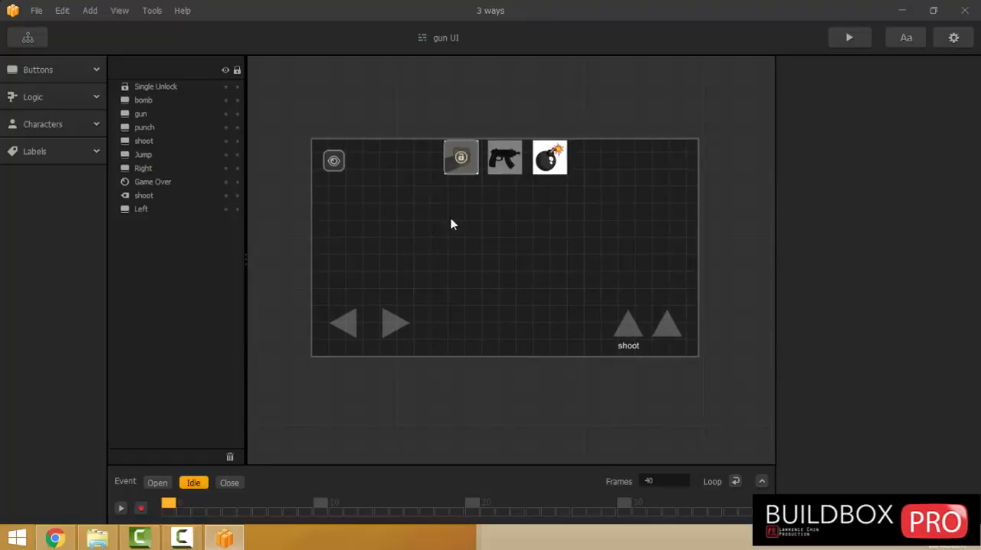
pyautogui.click(97, 539)
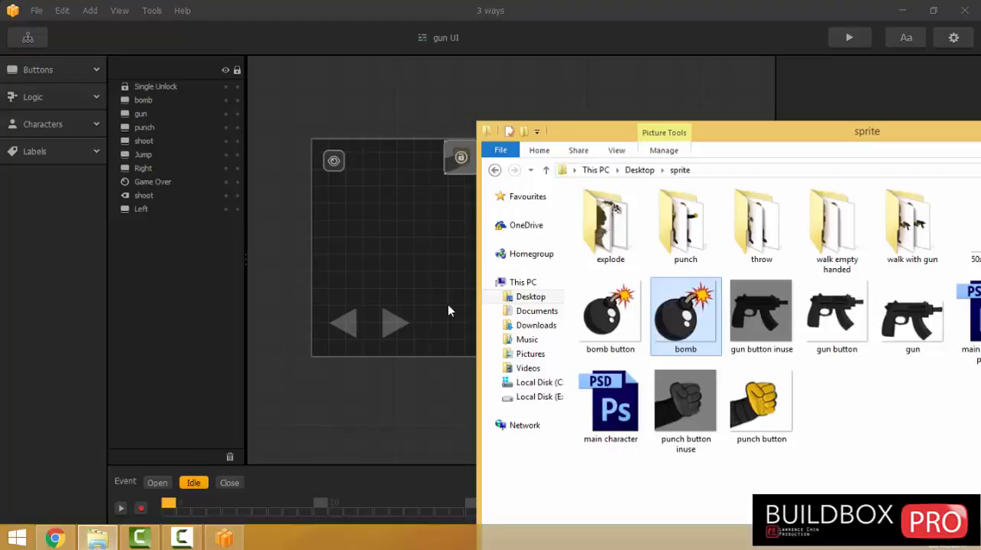
# Duplicate the gun world in the Game Mind Map, place the copy below the original and rename it bomb.
pyautogui.click(28, 38)
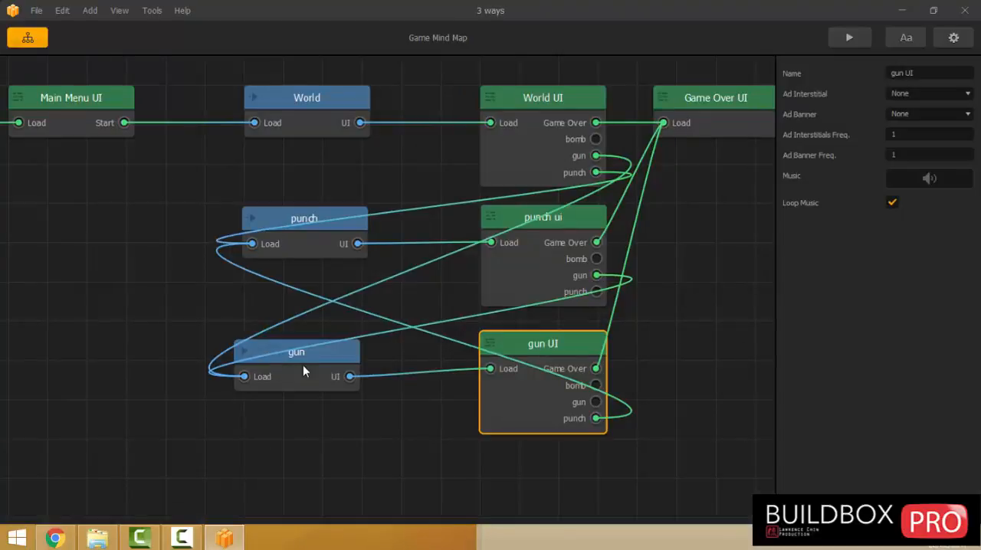
pyautogui.click(303, 371)
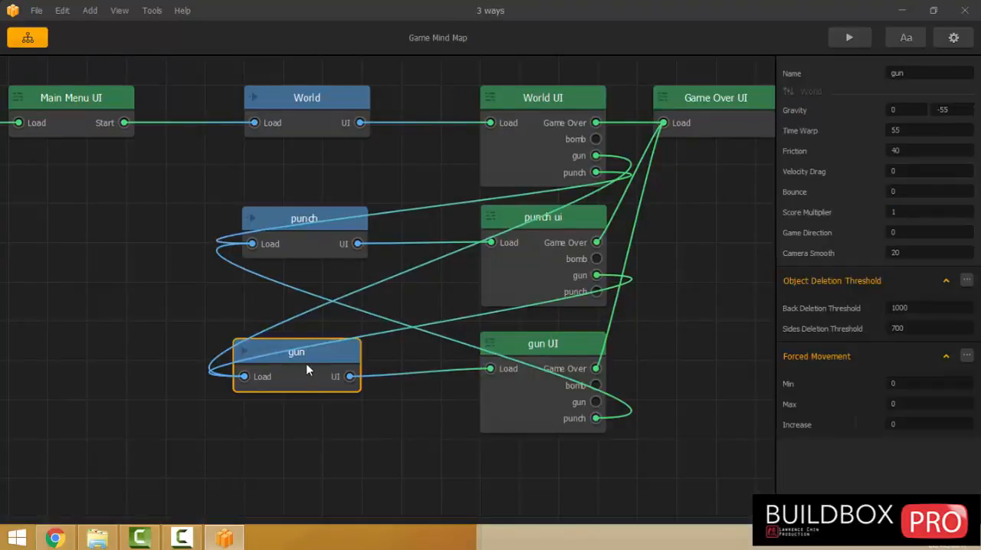
pyautogui.hotkey('ctrl', 'd')
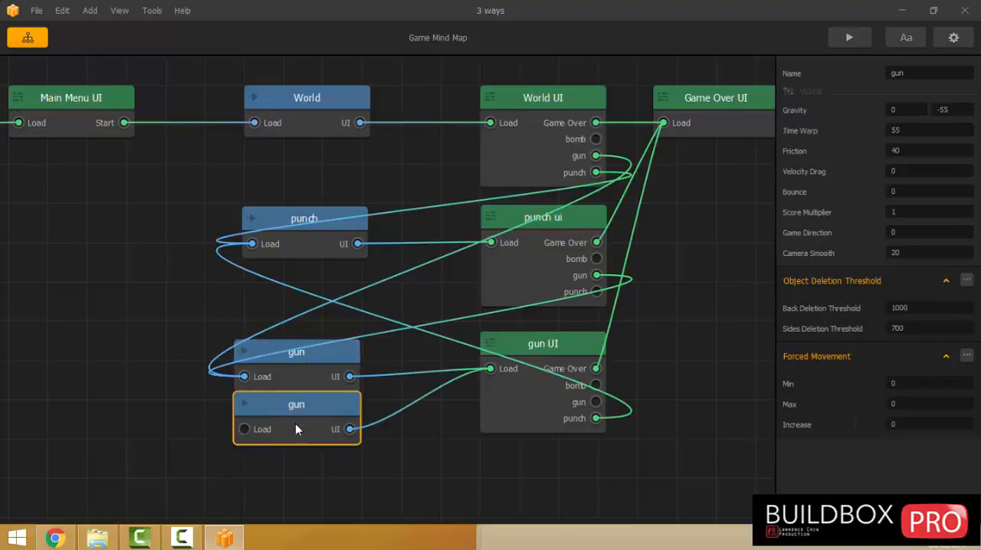
pyautogui.moveTo(296, 429); pyautogui.dragTo(299, 483)
pyautogui.moveTo(906, 75); pyautogui.dragTo(736, 84)
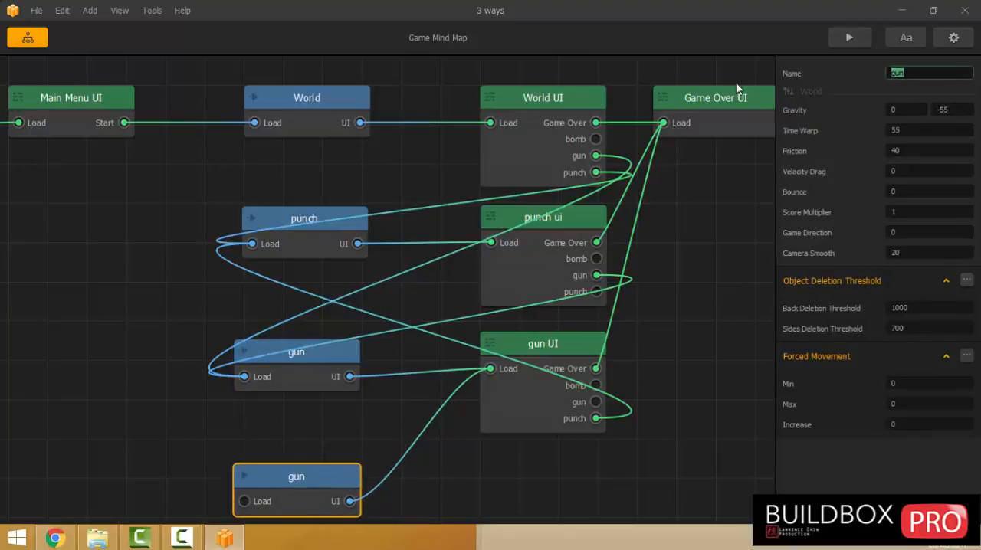
pyautogui.write('bomb')
pyautogui.click(110, 380)
# Duplicate World UI, place the copy below gun UI and rename it bomb UI.
pyautogui.moveTo(475, 407); pyautogui.dragTo(417, 387)
pyautogui.click(482, 116)
pyautogui.hotkey('ctrl', 'd')
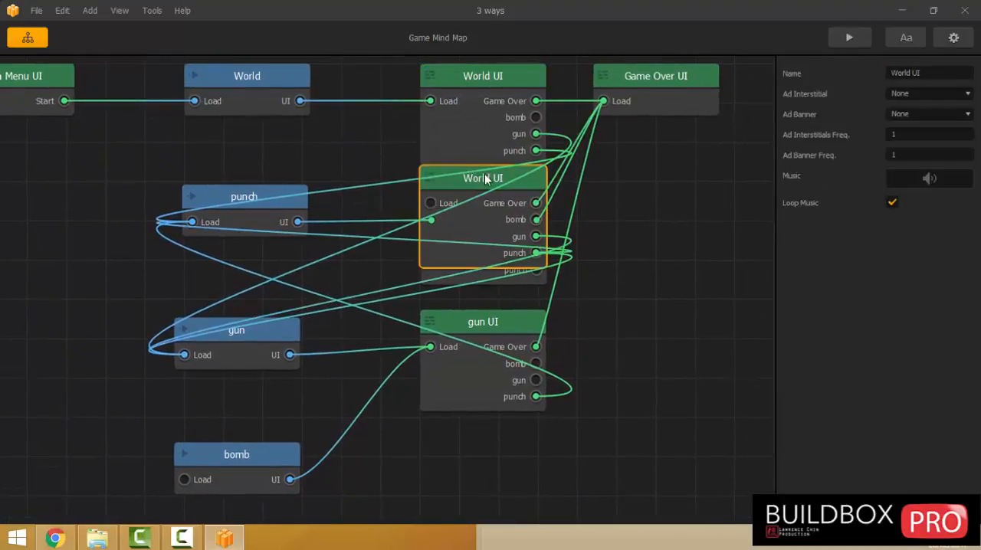
pyautogui.moveTo(469, 242); pyautogui.dragTo(465, 506)
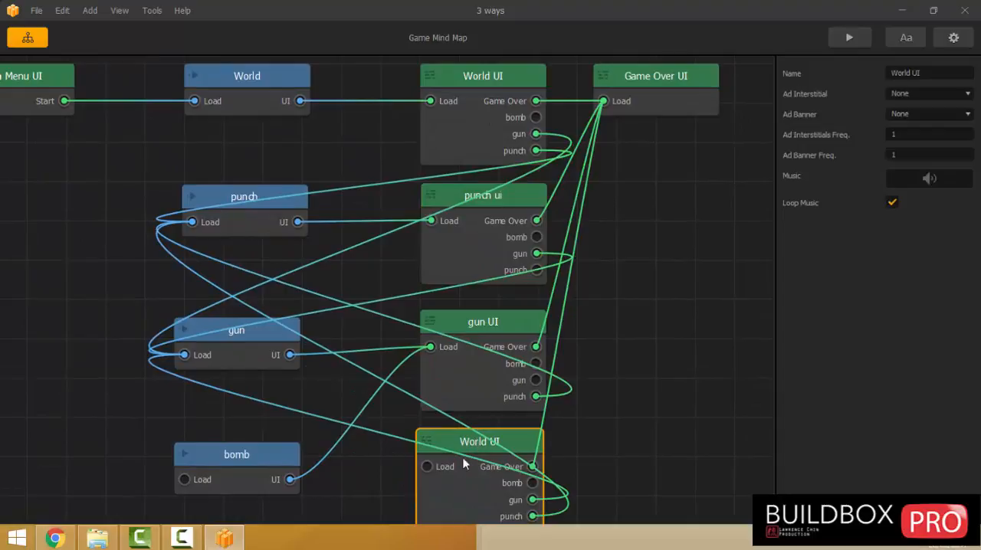
pyautogui.click(928, 72)
pyautogui.moveTo(907, 73); pyautogui.dragTo(770, 74)
pyautogui.write('bomb')
pyautogui.press('Return')
# In bomb UI, duplicate the gun button's Single Unlock and place the copy over the bomb button at X 701.313.
pyautogui.doubleClick(477, 482)
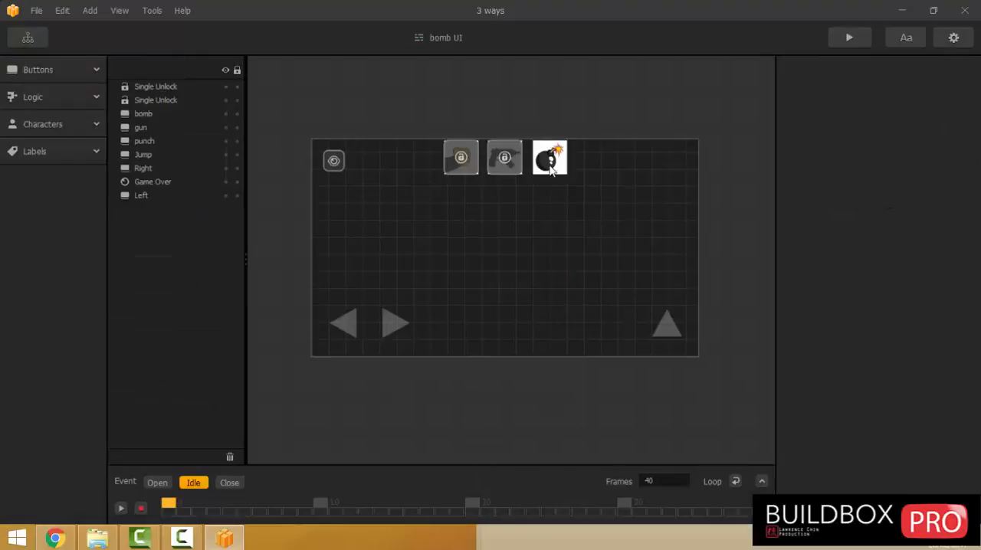
pyautogui.click(511, 167)
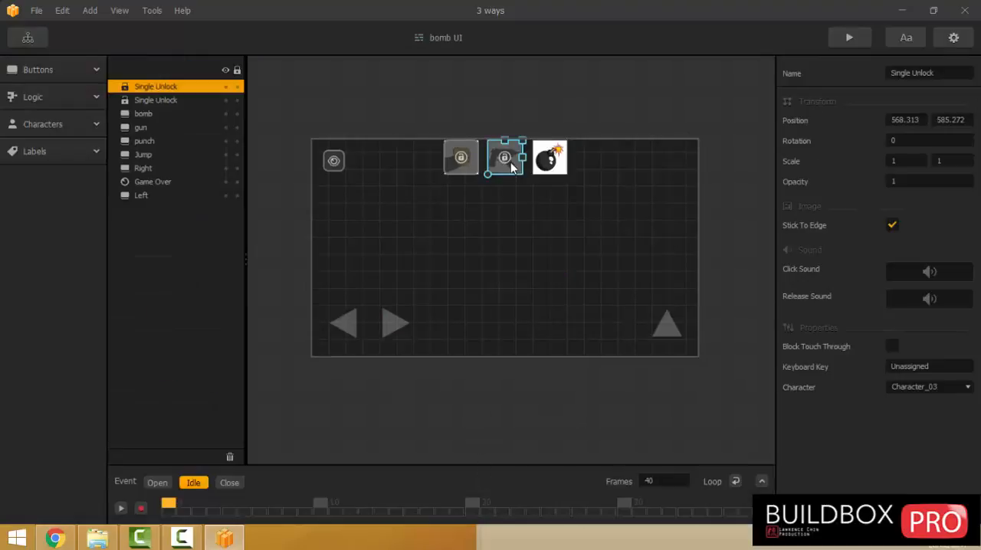
pyautogui.hotkey('ctrl', 'd')
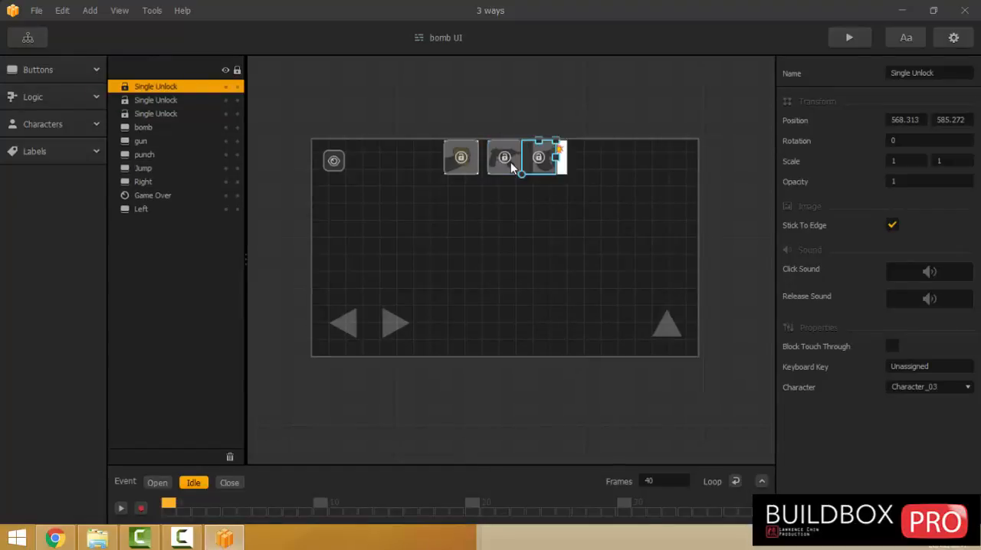
pyautogui.scroll(2, 513, 165)
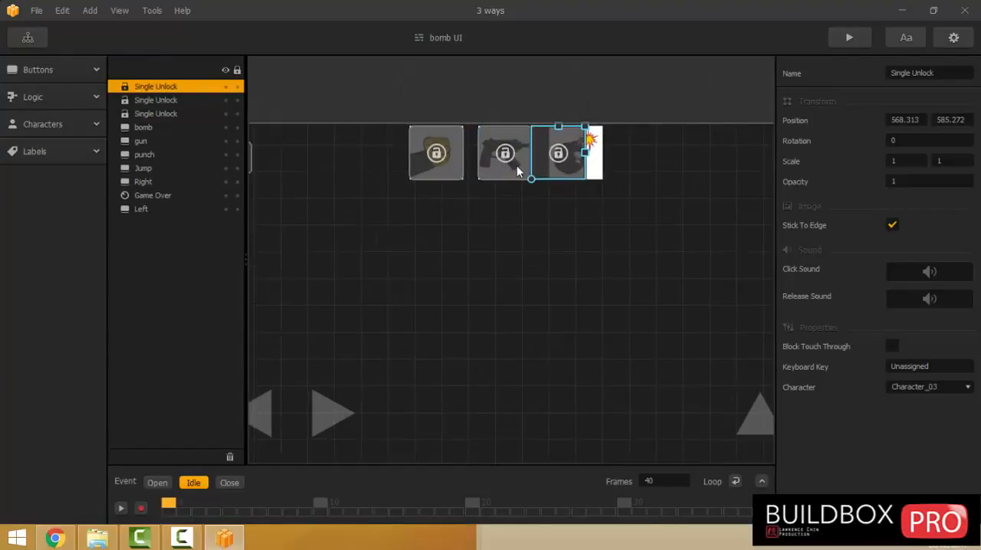
pyautogui.press('Right')
pyautogui.press('Right')
pyautogui.press('Right')
pyautogui.press('Right')
pyautogui.press('Right')
pyautogui.press('Right')
pyautogui.press('Right')
pyautogui.press('Right')
pyautogui.press('Right')
pyautogui.press('Right')
pyautogui.press('Right')
pyautogui.press('Right')
pyautogui.press('Right')
pyautogui.press('Right')
pyautogui.press('Right')
pyautogui.press('Right')
pyautogui.press('Right')
pyautogui.press('Right')
pyautogui.press('Right')
pyautogui.press('Right')
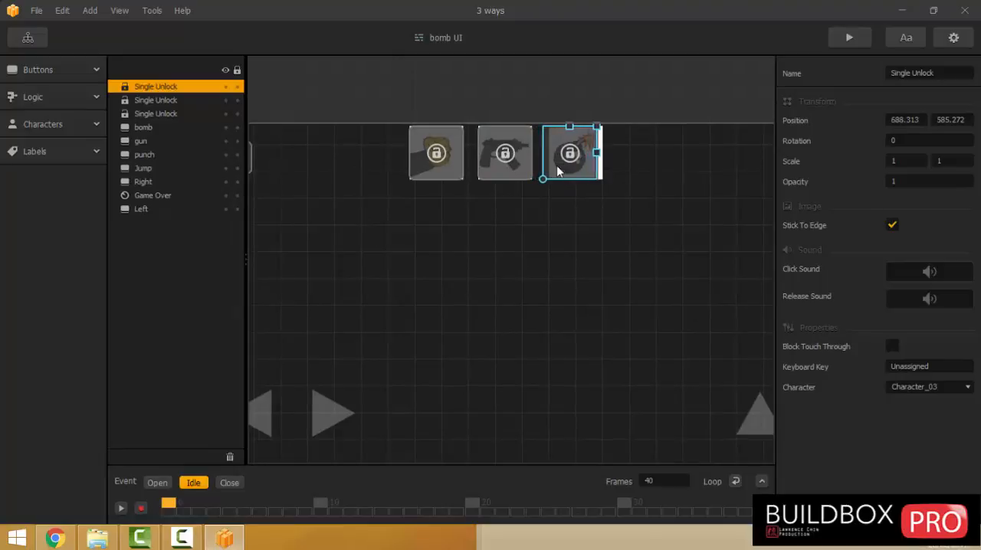
pyautogui.press('Right')
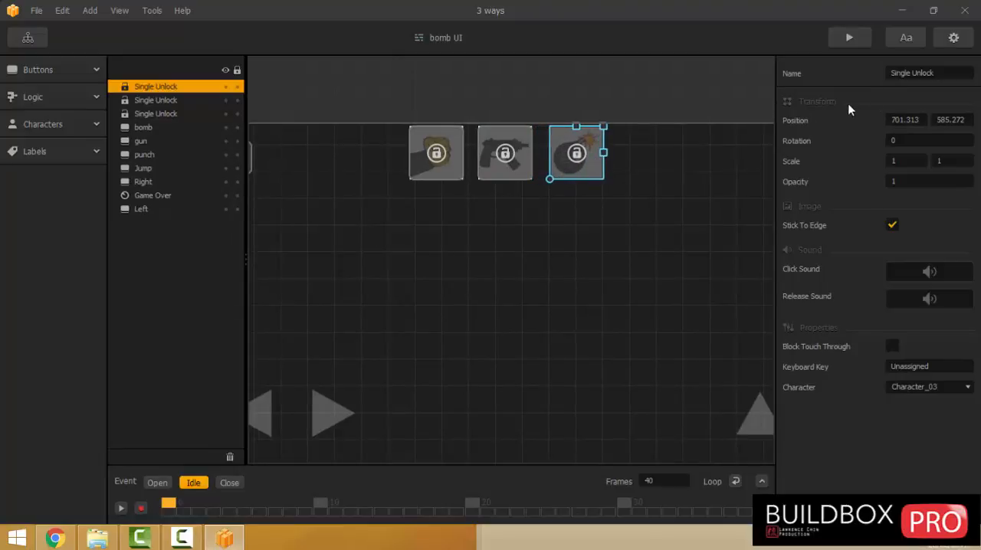
# In bomb UI, move the bomb button's Single Unlock aside to about X 884 and replace the bomb button image with bomb button inuse.
pyautogui.moveTo(587, 158); pyautogui.dragTo(682, 159)
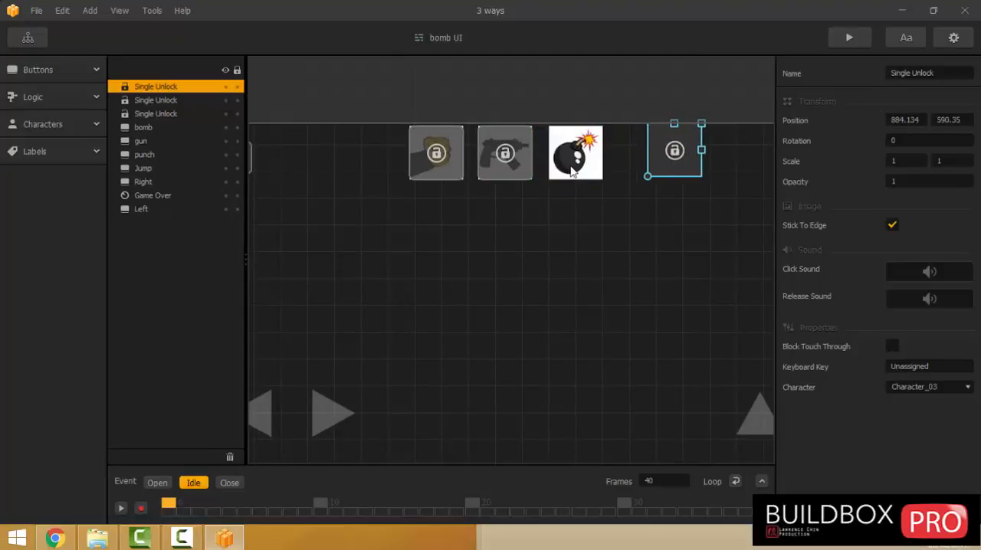
pyautogui.click(571, 163)
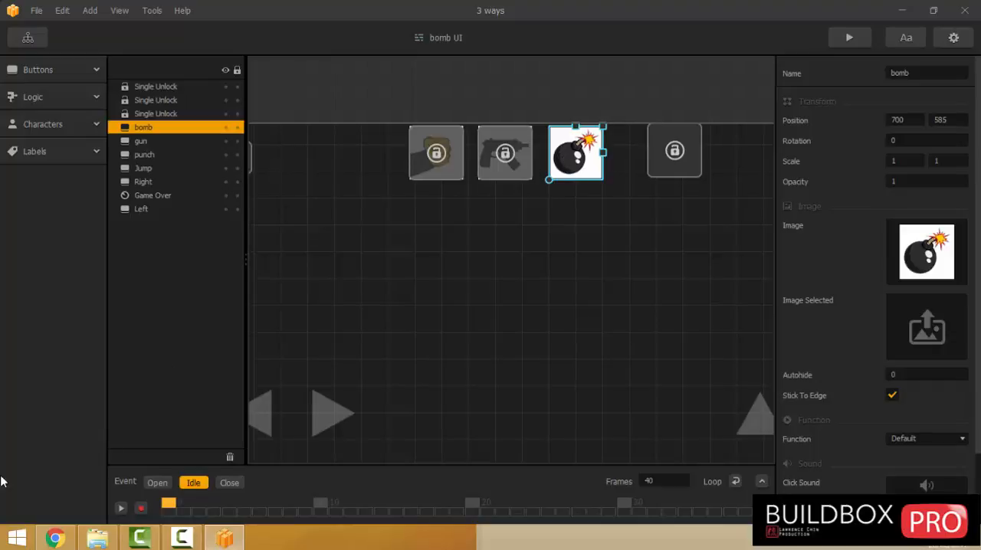
pyautogui.click(92, 539)
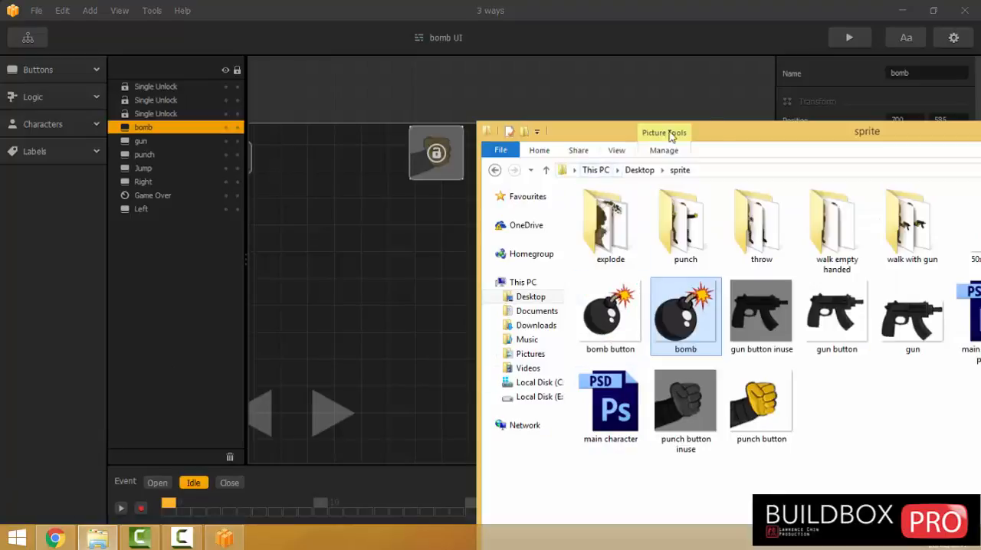
pyautogui.moveTo(721, 143); pyautogui.dragTo(337, 136)
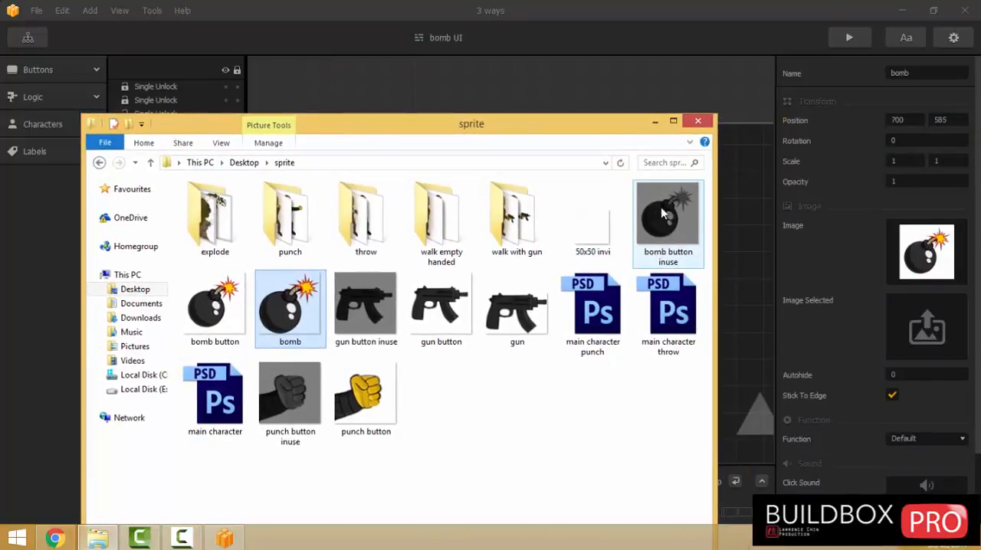
pyautogui.moveTo(660, 218); pyautogui.dragTo(947, 252)
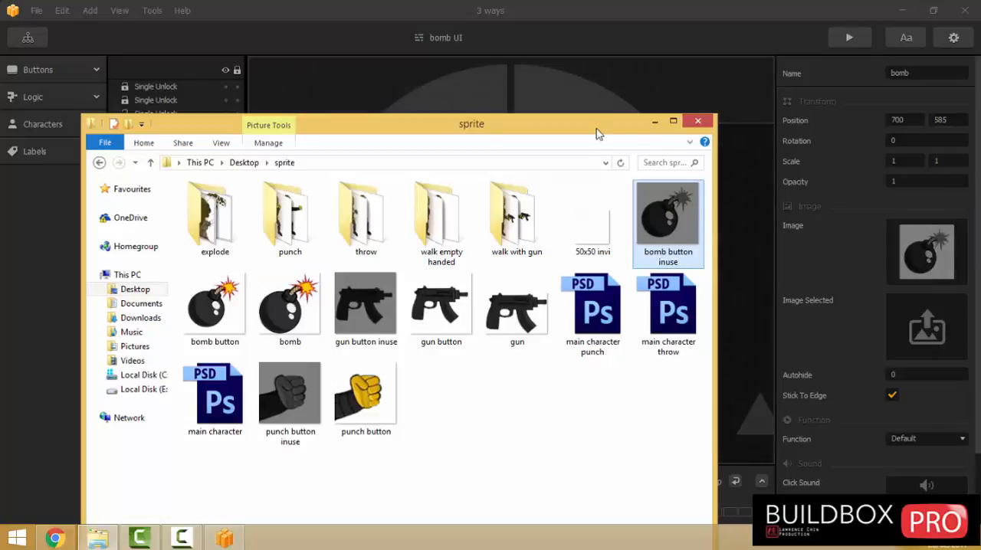
# In the Game Mind Map, connect the bomb world to bomb UI and link the bomb outputs of World UI, punch ui and gun UI to the bomb world.
pyautogui.click(40, 39)
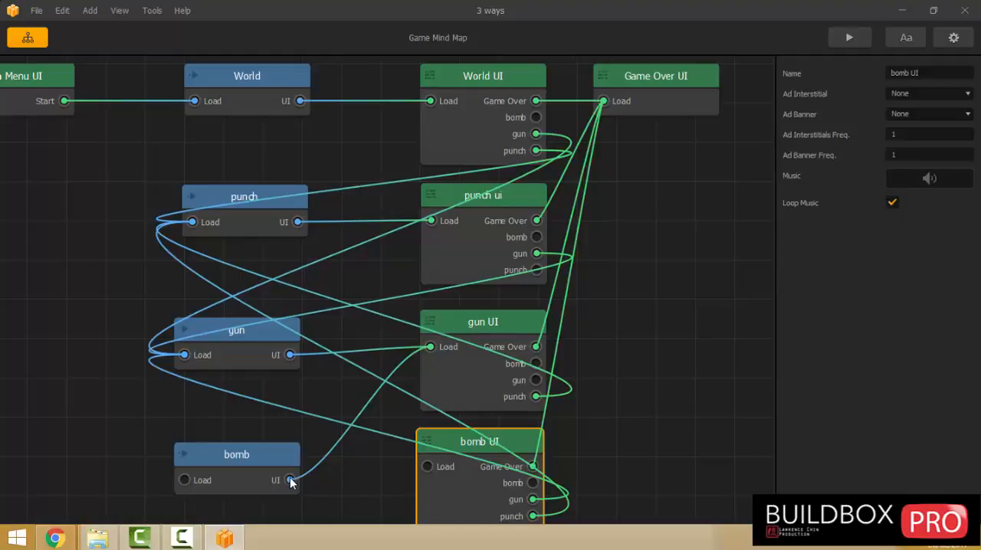
pyautogui.moveTo(291, 480); pyautogui.dragTo(427, 466)
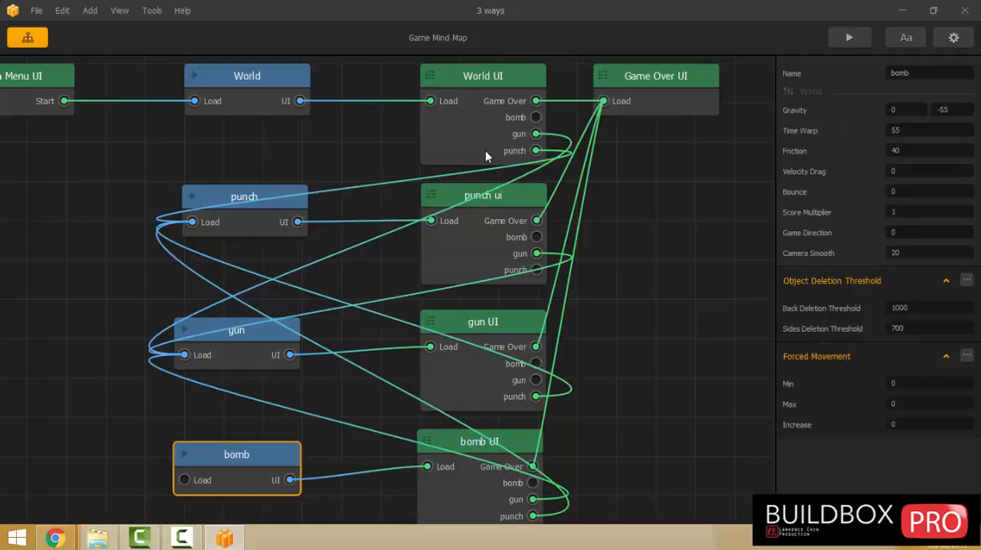
pyautogui.moveTo(536, 118); pyautogui.dragTo(201, 480)
pyautogui.moveTo(537, 237); pyautogui.dragTo(184, 480)
pyautogui.moveTo(534, 364); pyautogui.dragTo(183, 478)
# Check the bomb button and its unlock setup in gun UI, punch ui and World UI.
pyautogui.doubleClick(452, 385)
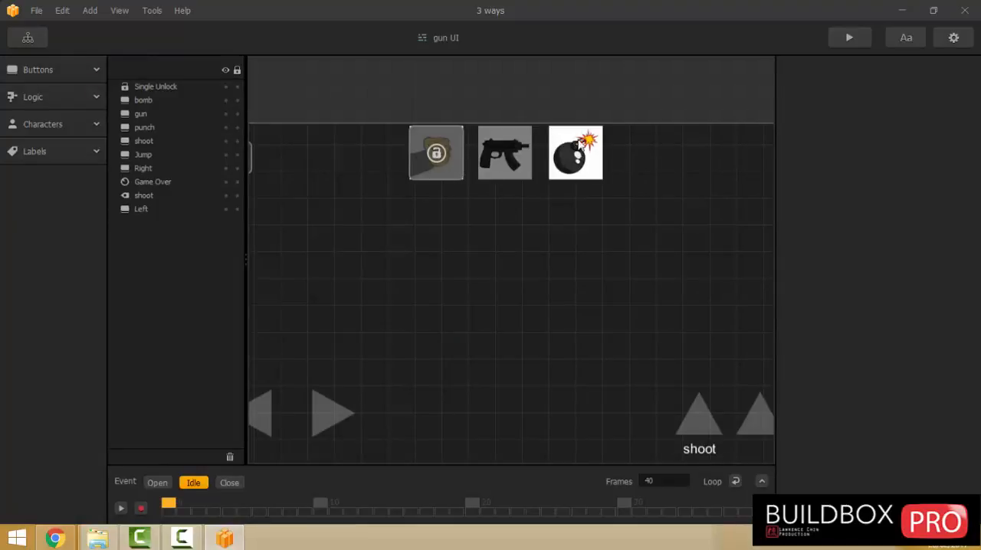
pyautogui.click(30, 39)
pyautogui.doubleClick(459, 327)
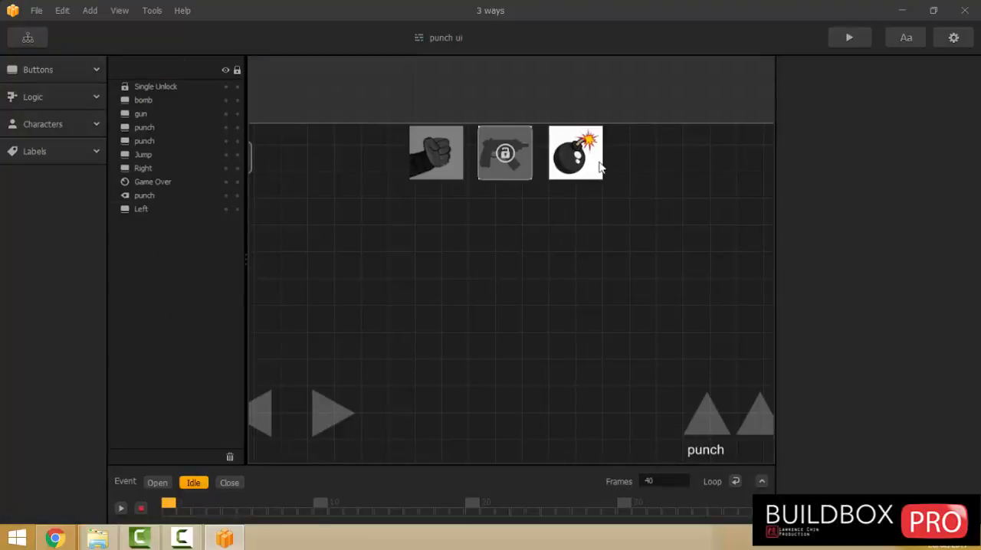
pyautogui.click(39, 43)
pyautogui.doubleClick(476, 132)
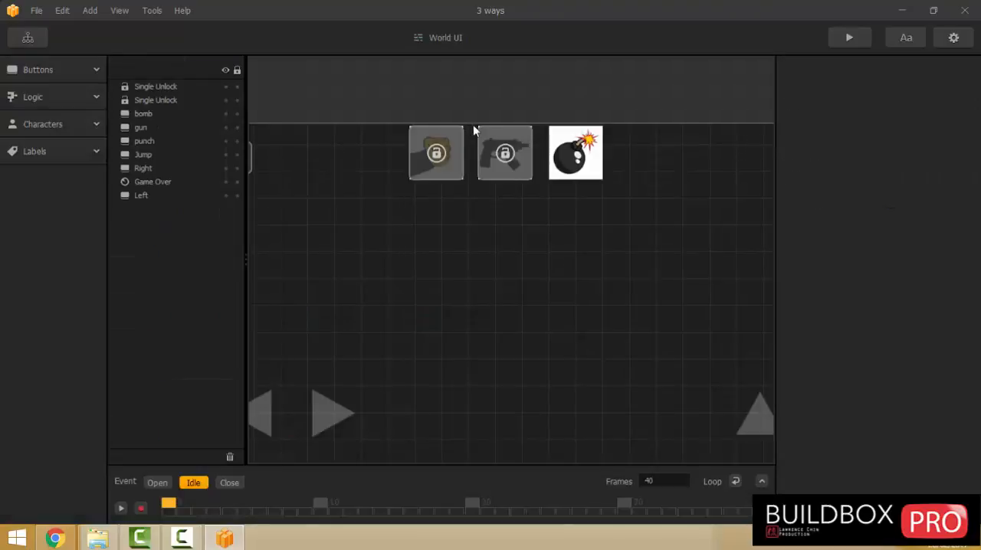
pyautogui.click(23, 42)
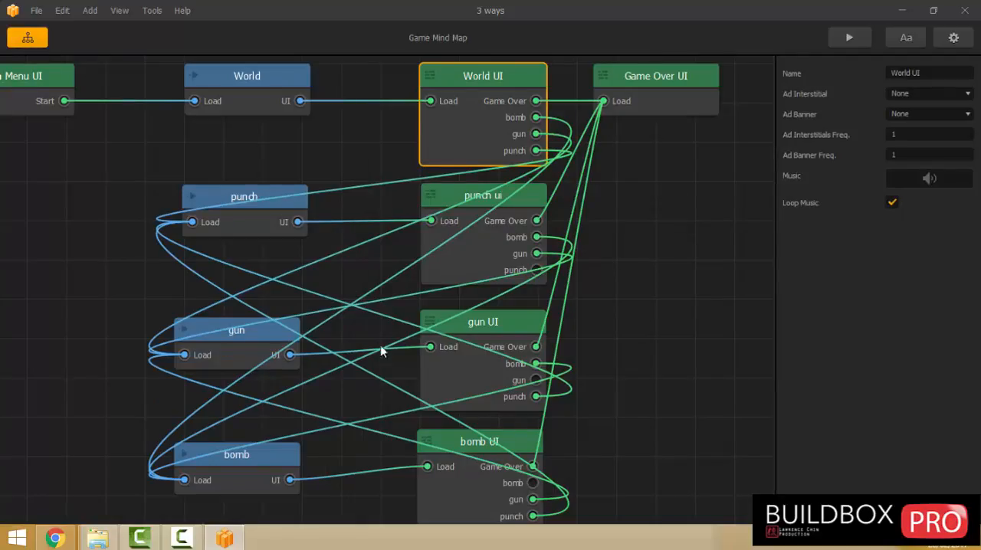
# Save the project with the new bomb world connections.
pyautogui.moveTo(364, 469); pyautogui.dragTo(314, 390)
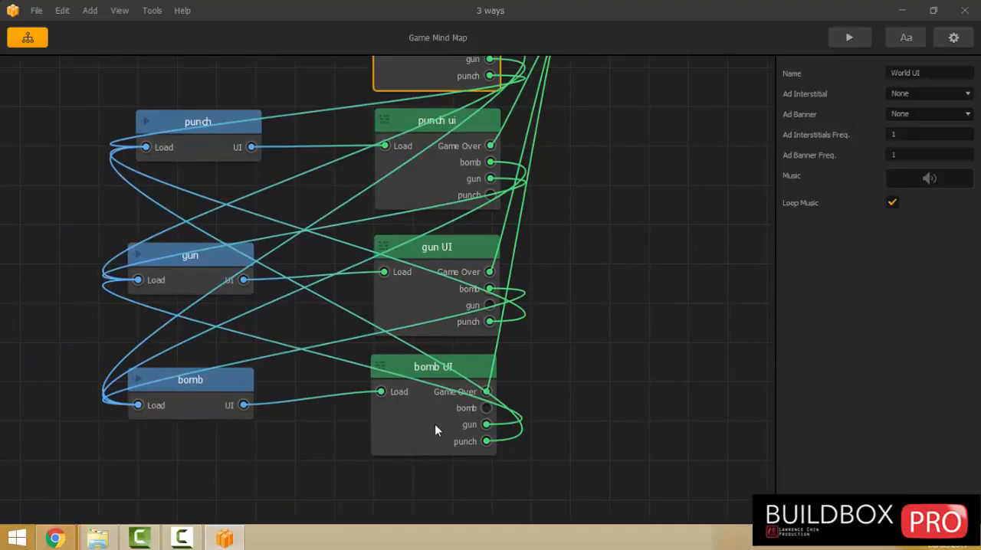
pyautogui.click(36, 10)
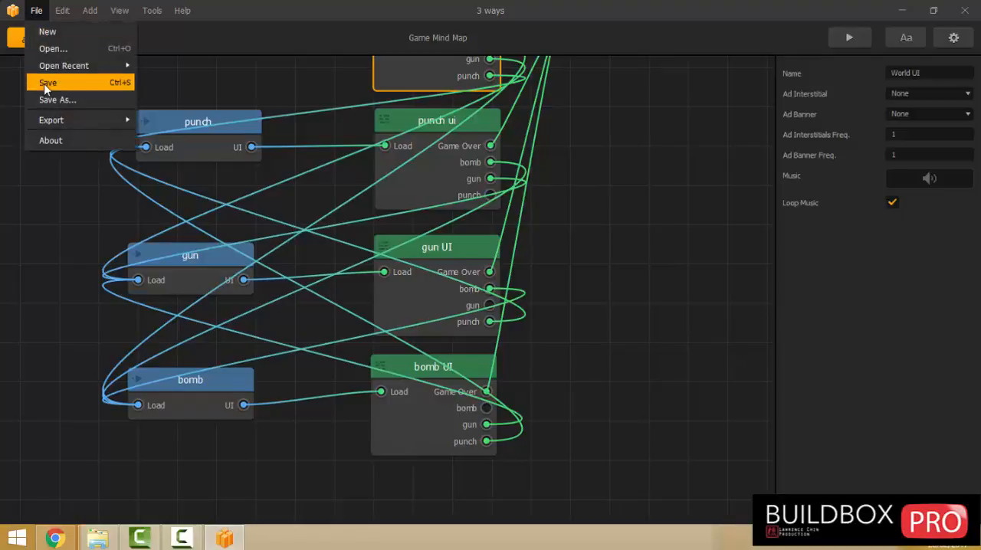
pyautogui.click(44, 82)
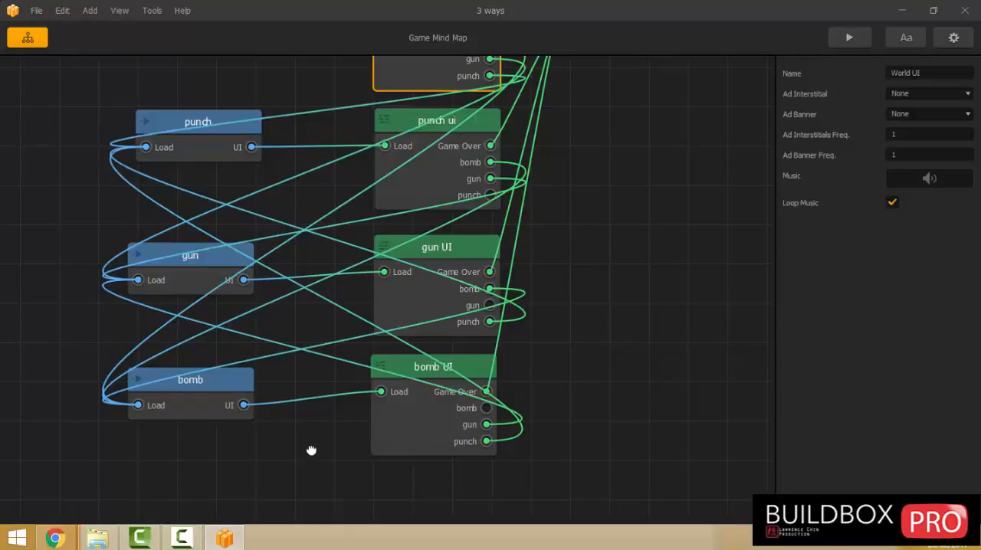
# Select sprite 02 in the walk empty handed folder and open the bomb world for editing.
pyautogui.moveTo(311, 450); pyautogui.dragTo(357, 299)
pyautogui.click(97, 538)
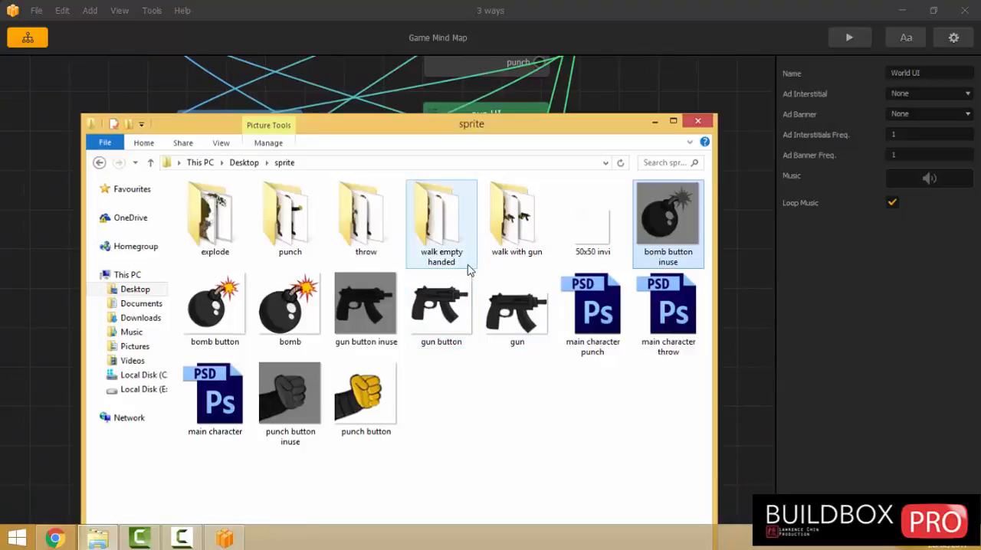
pyautogui.doubleClick(452, 230)
pyautogui.click(290, 218)
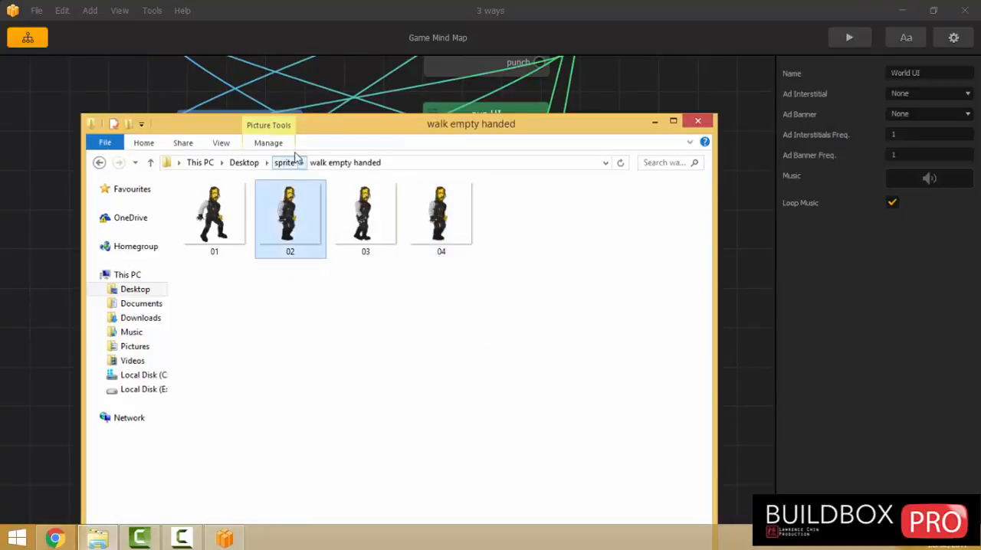
pyautogui.moveTo(342, 128); pyautogui.dragTo(621, 217)
pyautogui.doubleClick(256, 263)
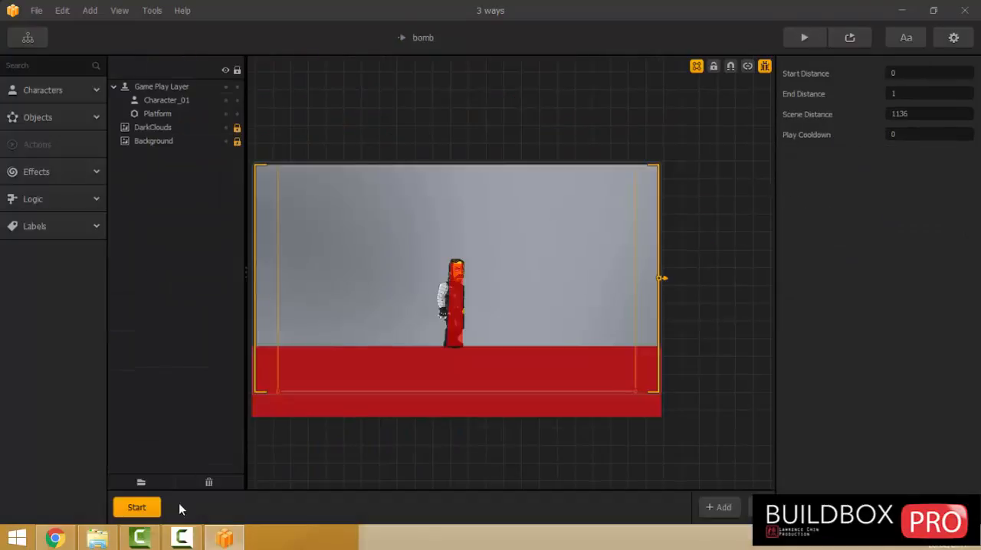
# Import sprite 02 from the walk empty handed folder into the bomb world as a character.
pyautogui.click(98, 539)
pyautogui.moveTo(735, 201); pyautogui.dragTo(957, 215)
pyautogui.moveTo(766, 314); pyautogui.dragTo(391, 227)
pyautogui.click(483, 262)
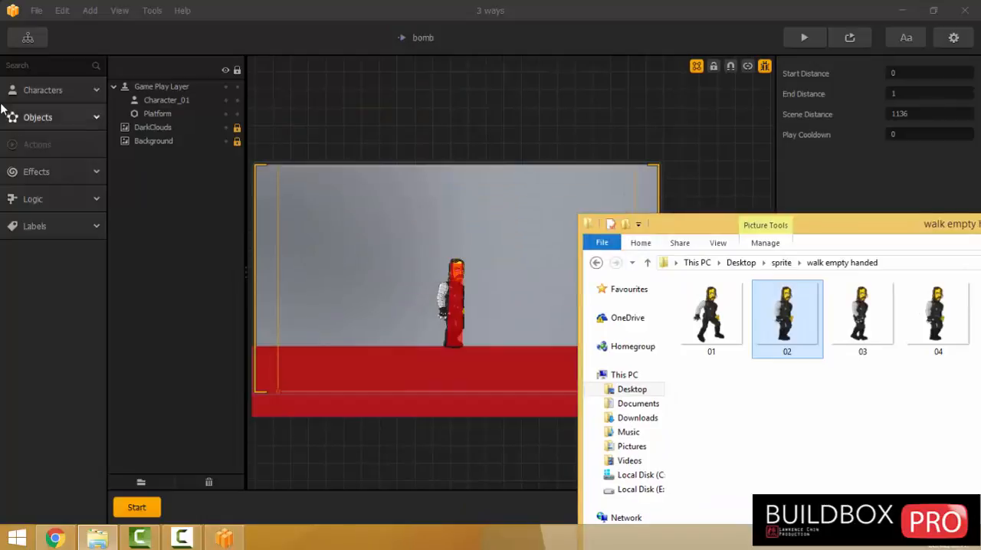
# Select the newly imported character 02 and rename it Character_04.
pyautogui.click(43, 90)
pyautogui.click(21, 231)
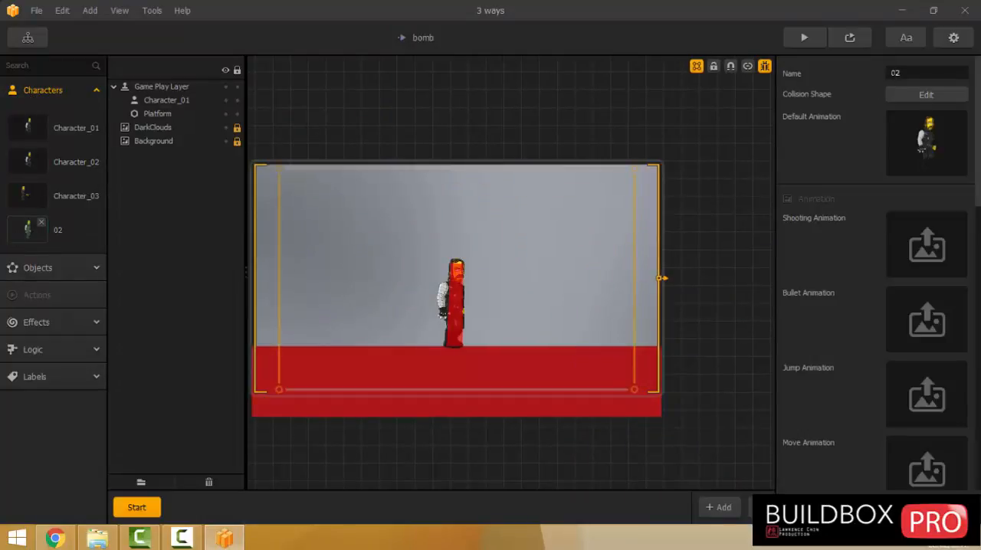
pyautogui.moveTo(895, 73); pyautogui.dragTo(482, 107)
pyautogui.write('Chara')
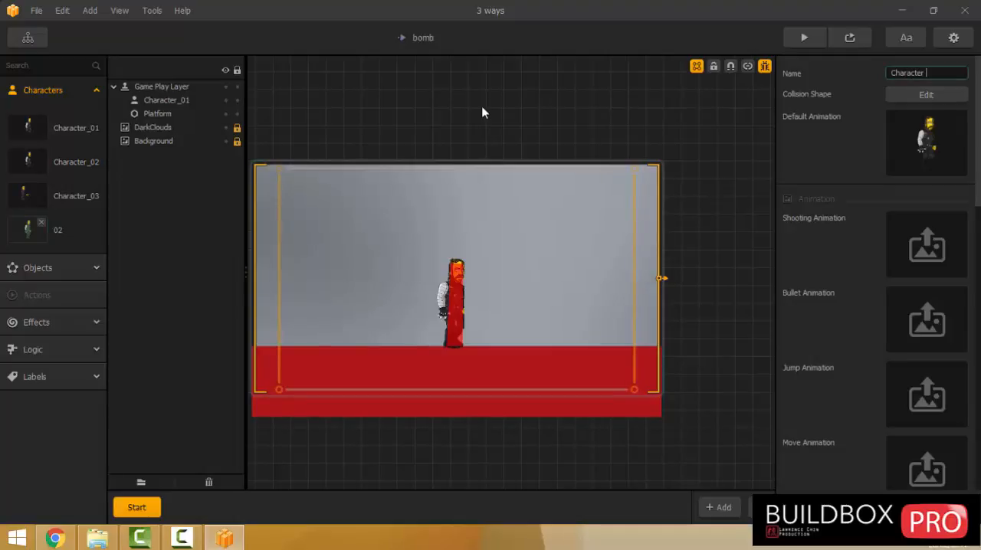
pyautogui.write('cter_04')
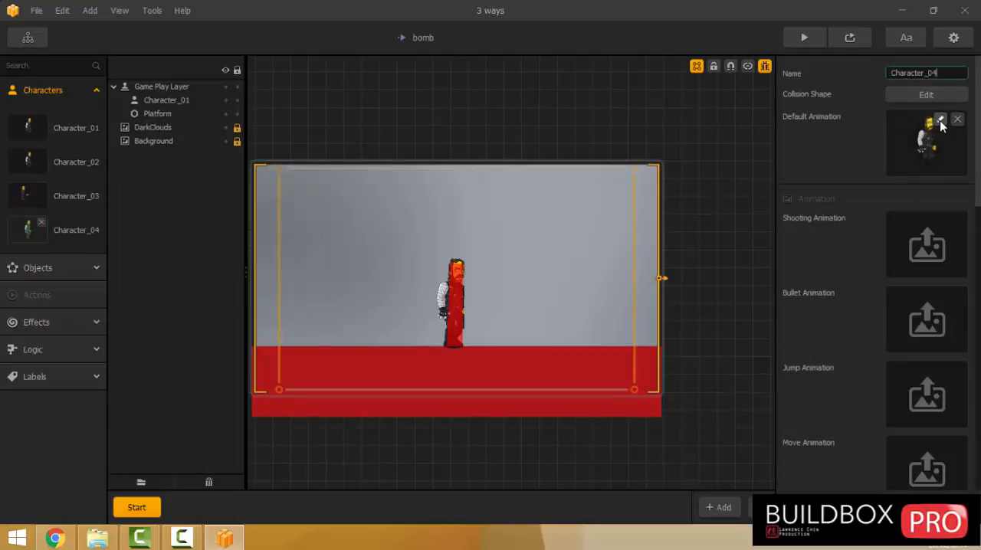
# Scale the sprite in Character_04's default animation to 0.5 by 0.5 and close the Animation Editor.
pyautogui.click(927, 141)
pyautogui.click(792, 136)
pyautogui.write('.5')
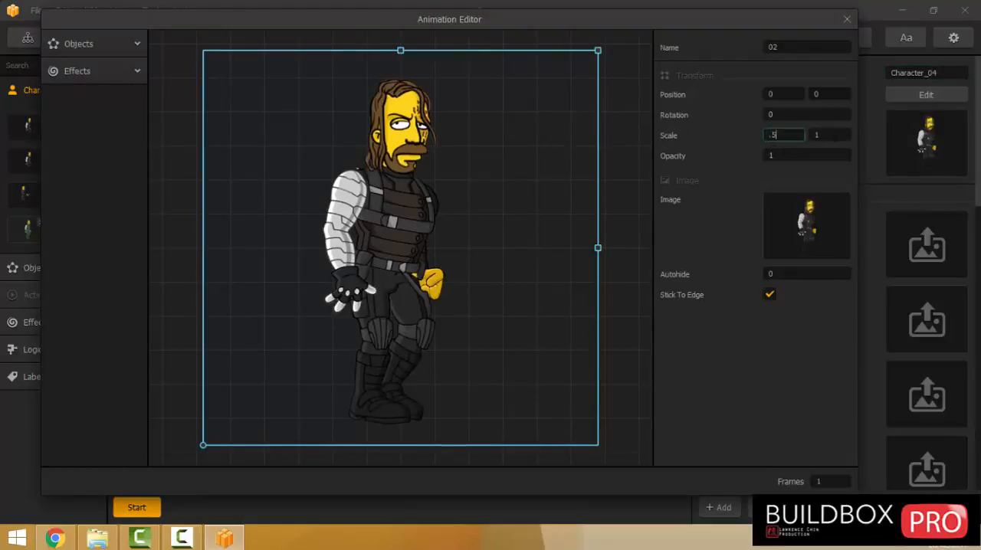
pyautogui.press('Tab')
pyautogui.write('0.5')
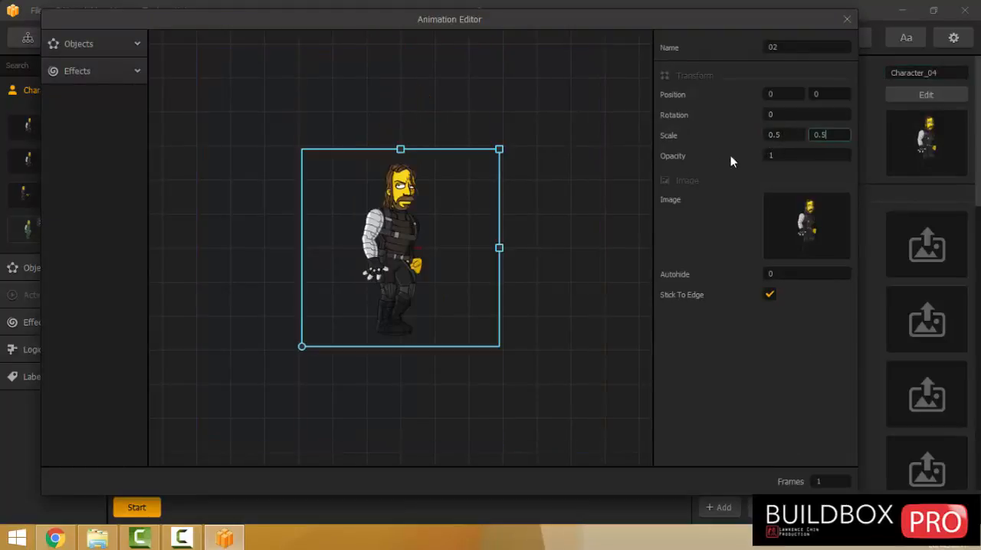
pyautogui.click(845, 19)
# Edit Character_04's polygon collision shape, pulling both lower corners in toward the feet.
pyautogui.click(902, 95)
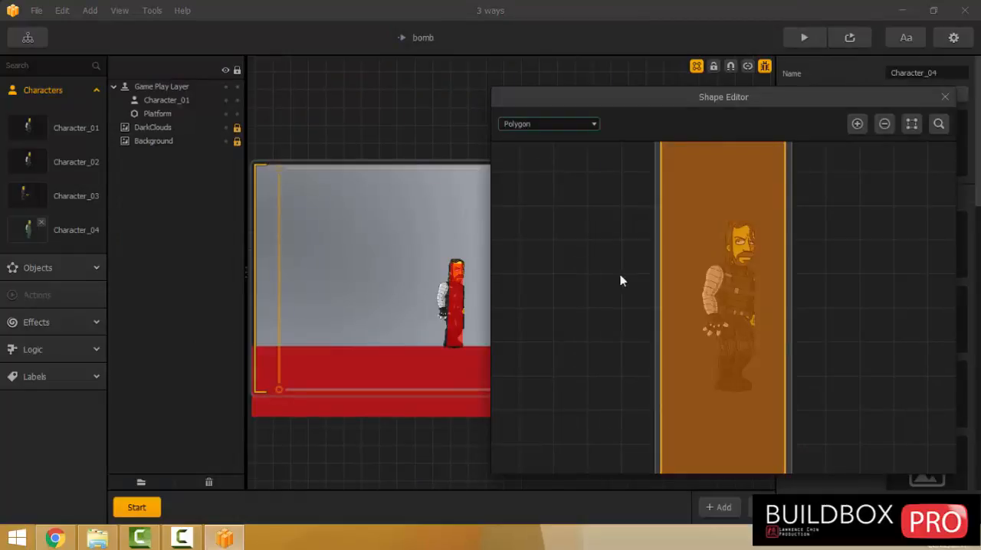
pyautogui.moveTo(694, 378); pyautogui.dragTo(674, 322)
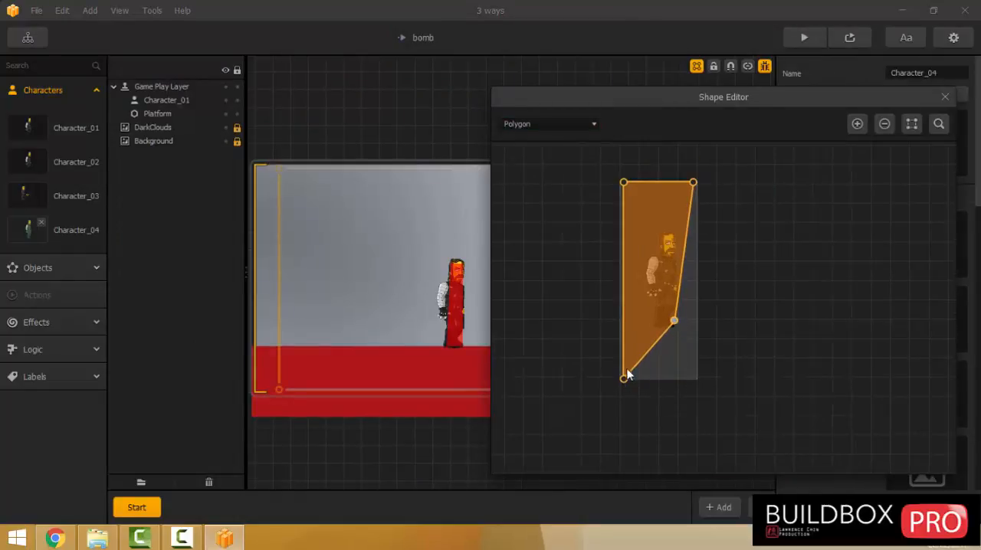
pyautogui.moveTo(625, 378); pyautogui.dragTo(657, 324)
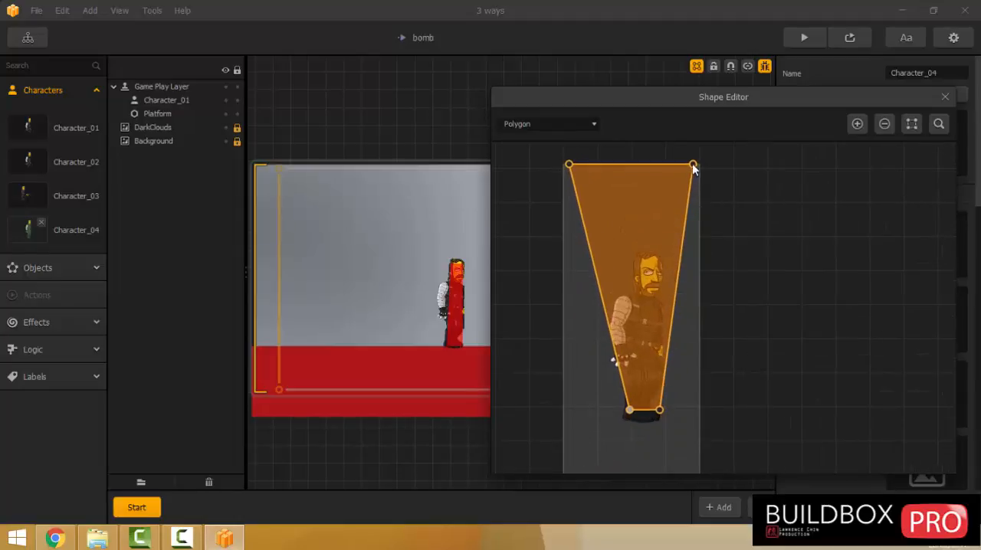
# Pull the collision polygon's two upper corners down to the character's head and fine-tune them along the hairline.
pyautogui.scroll(1, 675, 217)
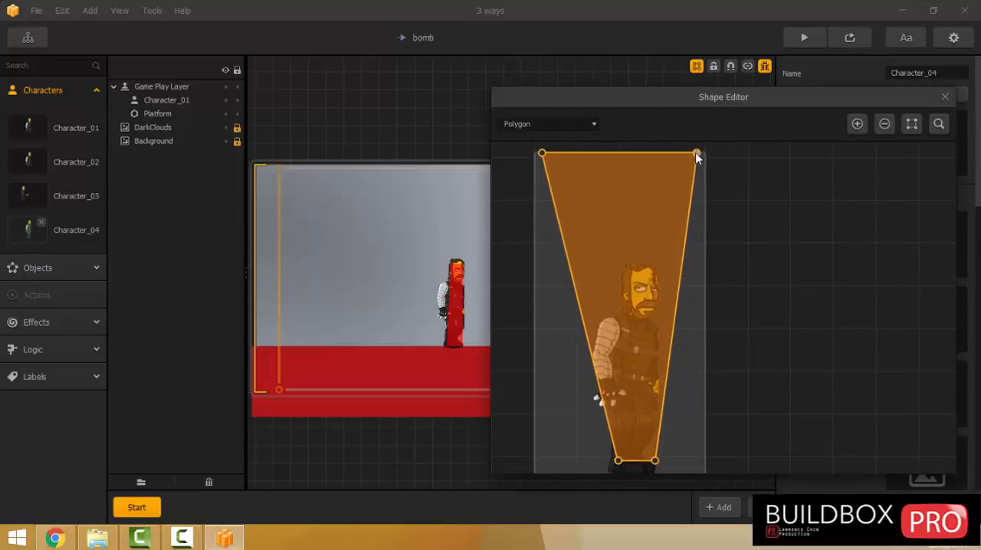
pyautogui.moveTo(695, 154); pyautogui.dragTo(652, 270)
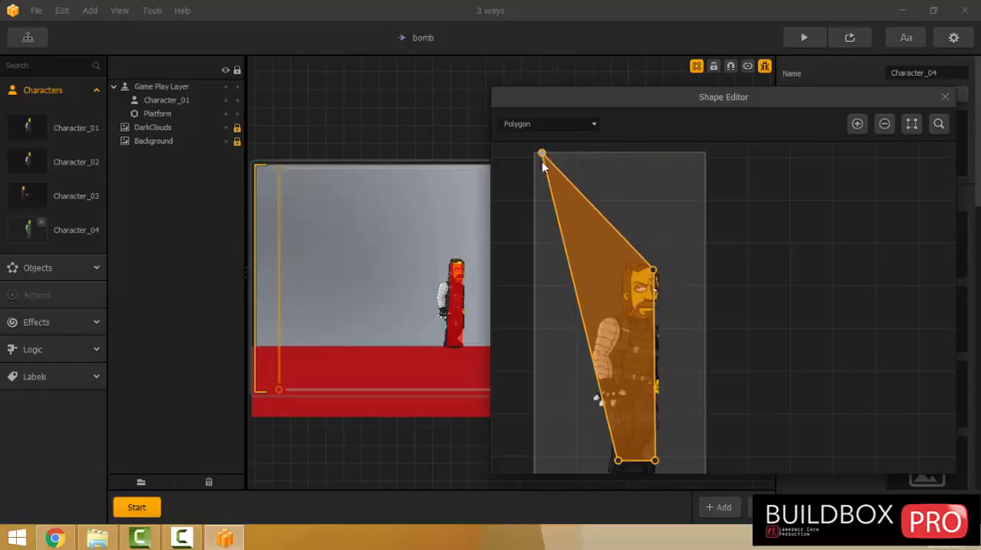
pyautogui.moveTo(542, 154); pyautogui.dragTo(560, 213)
pyautogui.scroll(3, 589, 278)
pyautogui.scroll(2, 640, 226)
pyautogui.moveTo(685, 220); pyautogui.dragTo(691, 219)
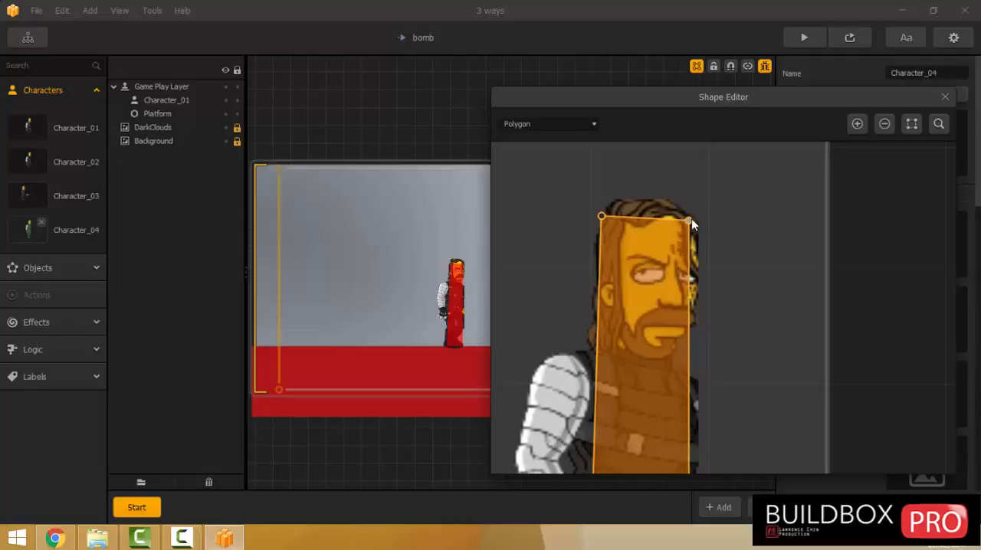
pyautogui.moveTo(602, 217); pyautogui.dragTo(602, 218)
# Lower the collision polygon's two bottom corners to the character's shoe soles and close the Shape Editor.
pyautogui.scroll(-4, 569, 240)
pyautogui.moveTo(576, 261); pyautogui.dragTo(601, 155)
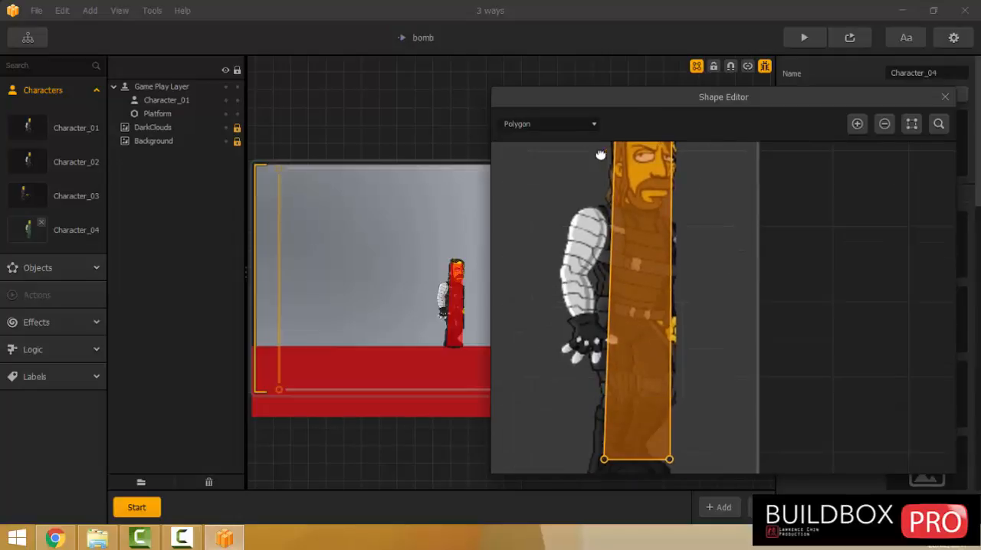
pyautogui.moveTo(589, 377); pyautogui.dragTo(600, 193)
pyautogui.scroll(-1, 603, 281)
pyautogui.scroll(5, 666, 302)
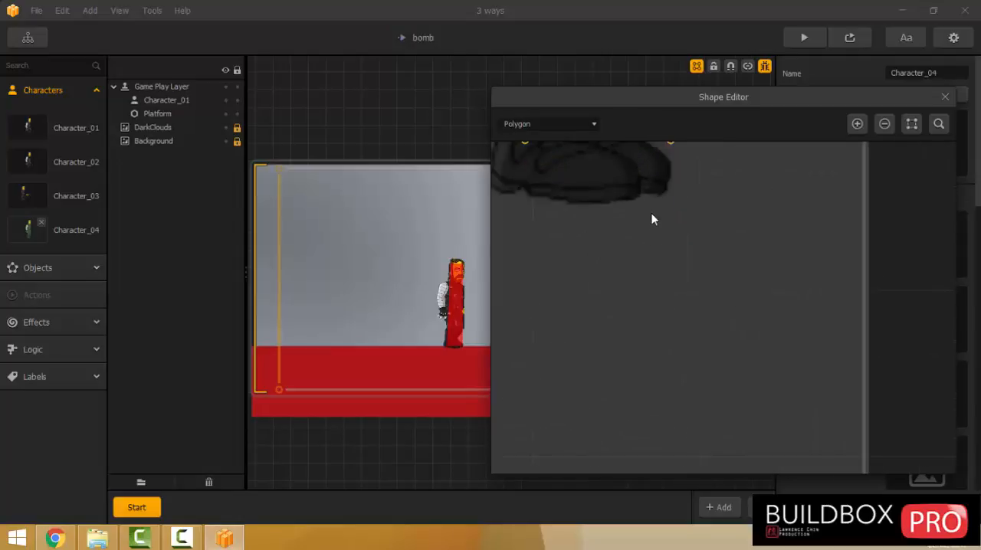
pyautogui.moveTo(651, 219); pyautogui.dragTo(735, 292)
pyautogui.moveTo(750, 257); pyautogui.dragTo(746, 299)
pyautogui.moveTo(598, 258); pyautogui.dragTo(577, 298)
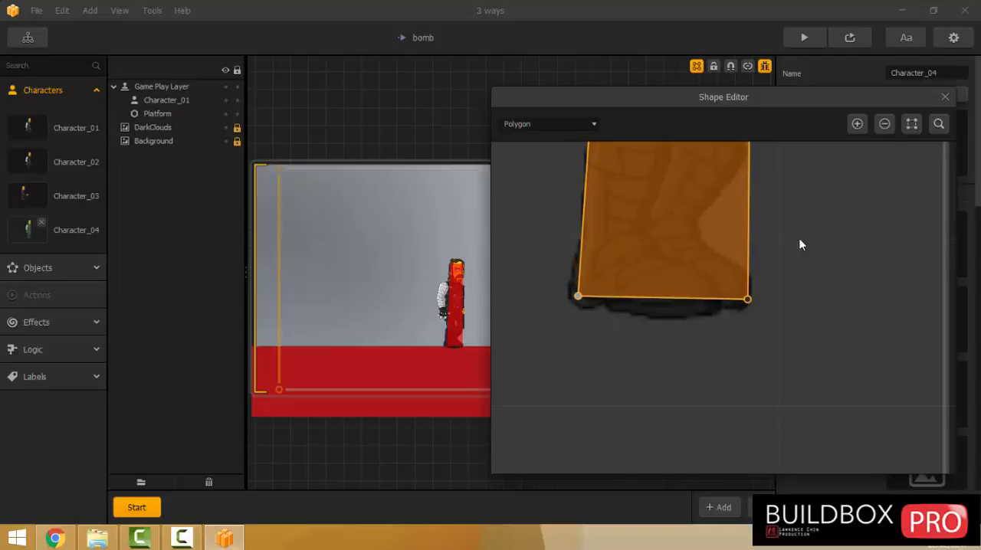
pyautogui.click(944, 97)
# In Character_04's gameplay settings, set Max Speed X to 50, Bounce Force Y to 0 and Jump Force Y to 50.
pyautogui.scroll(-2, 502, 241)
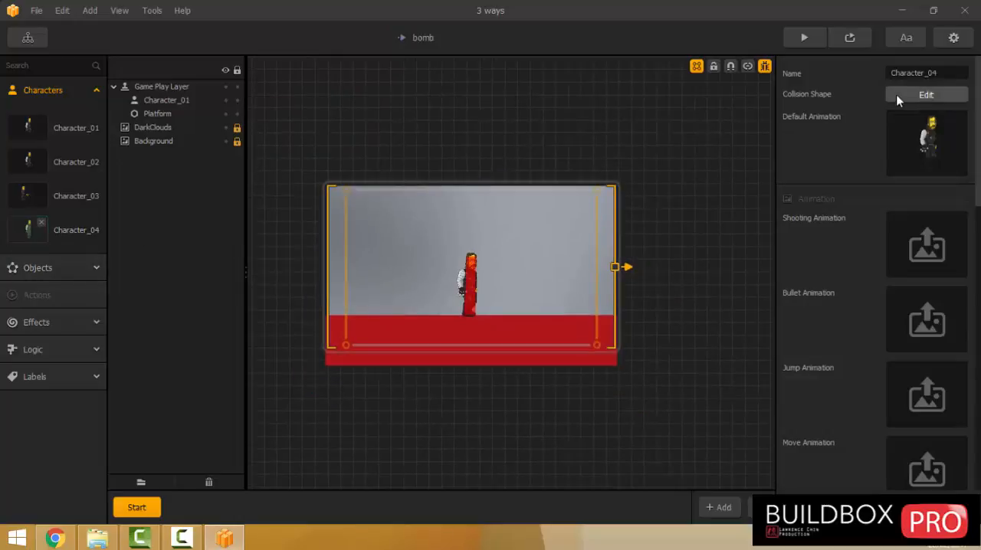
pyautogui.scroll(-10, 835, 238)
pyautogui.scroll(-3, 827, 226)
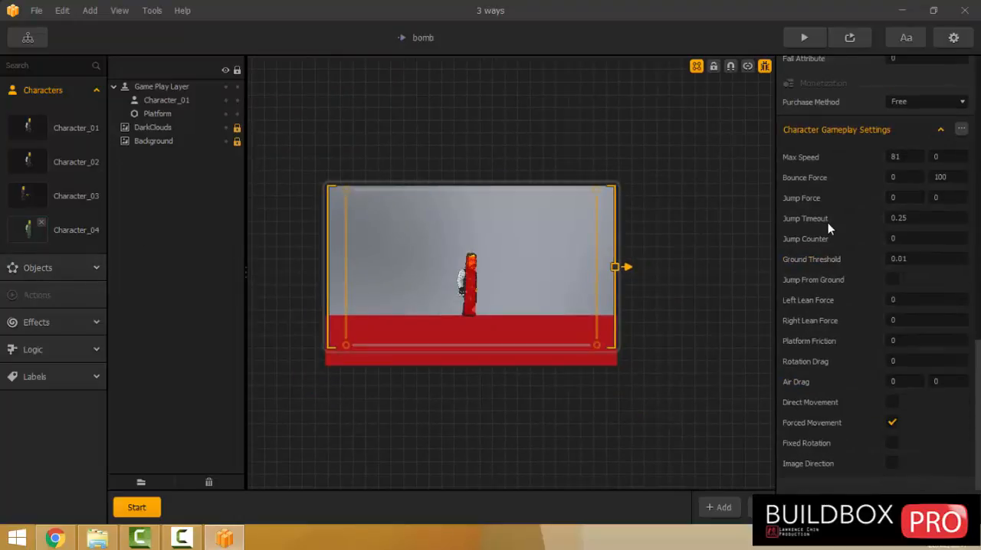
pyautogui.click(898, 157)
pyautogui.write('50')
pyautogui.press('Tab')
pyautogui.press('Tab')
pyautogui.write('50')
# For Character_04, enable Jump From Ground, Fixed Rotation and Image Direction, keep Forced Movement on, set Platform Friction to 100, and save the project.
pyautogui.click(891, 279)
pyautogui.click(907, 360)
pyautogui.write('100')
pyautogui.click(891, 422)
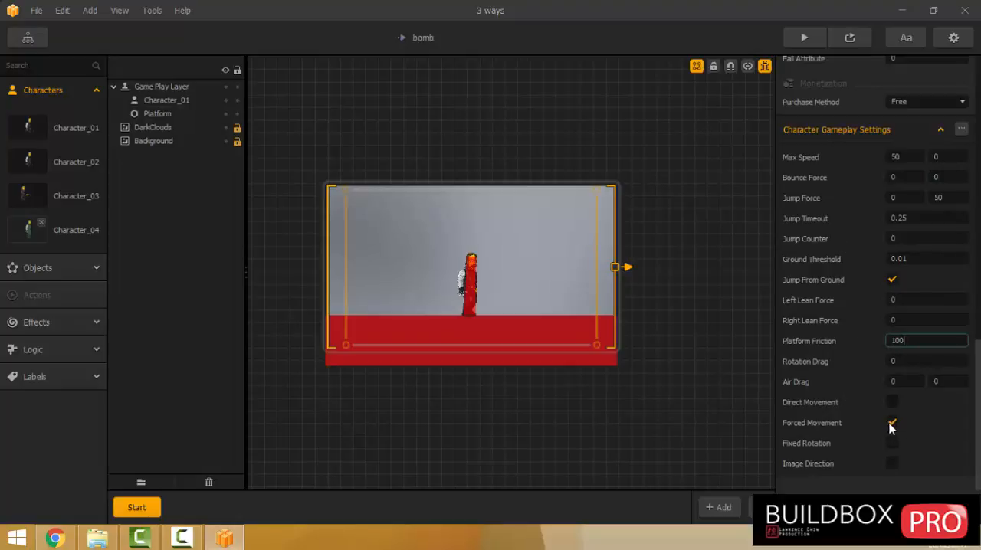
pyautogui.click(891, 426)
pyautogui.click(893, 443)
pyautogui.click(894, 461)
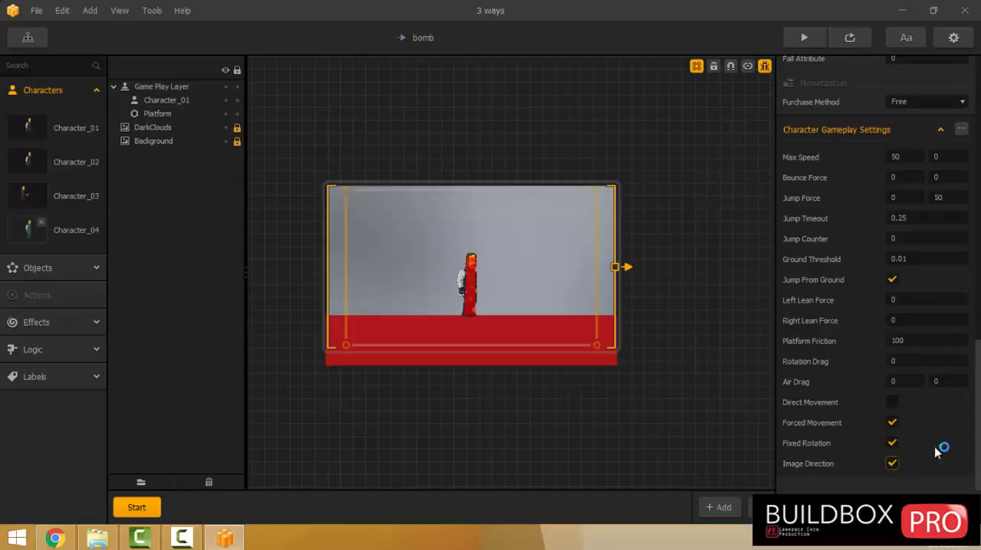
pyautogui.click(37, 13)
pyautogui.click(44, 90)
# Assign image 01 from the 'walk empty handed' sprite folder as Character_04's Jump Animation and open it for editing.
pyautogui.click(41, 232)
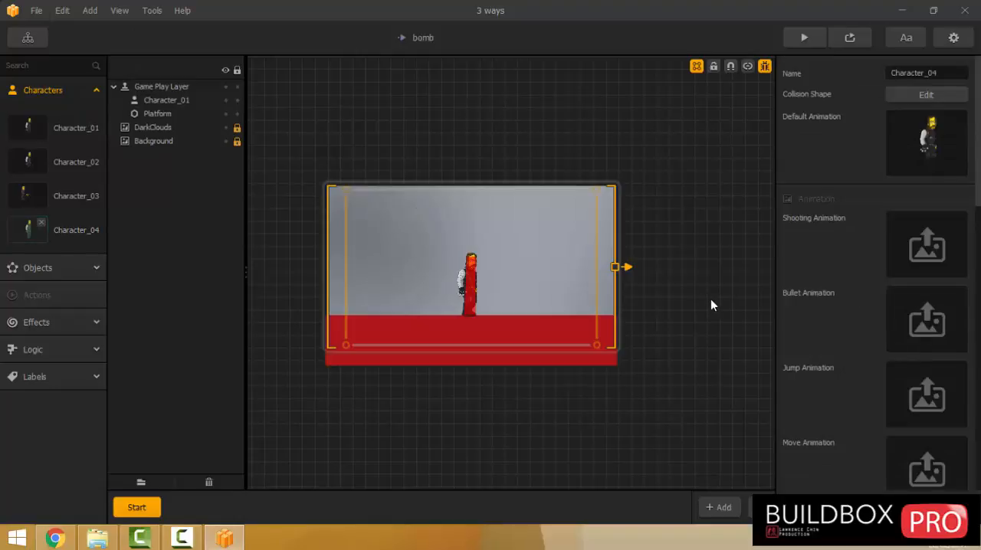
pyautogui.scroll(-3, 732, 304)
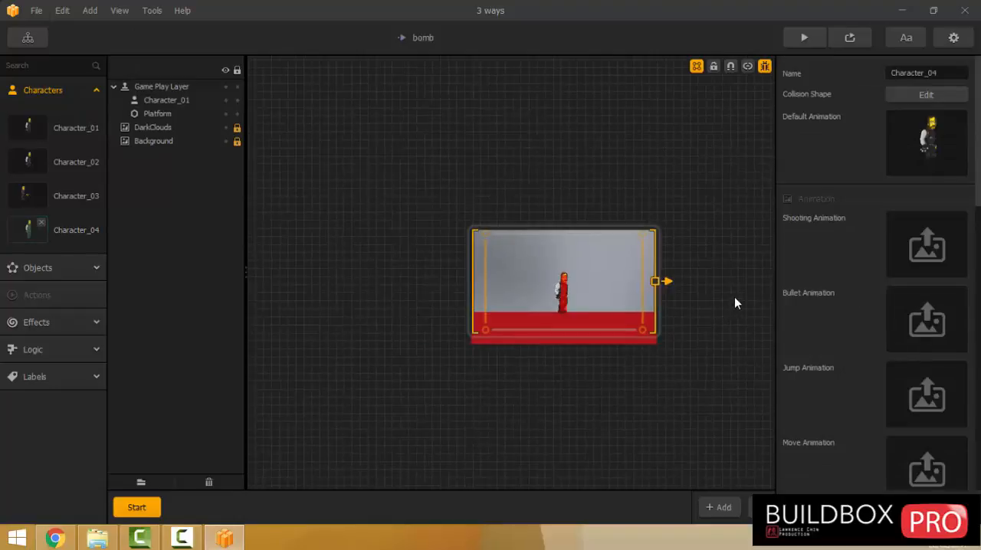
pyautogui.click(99, 540)
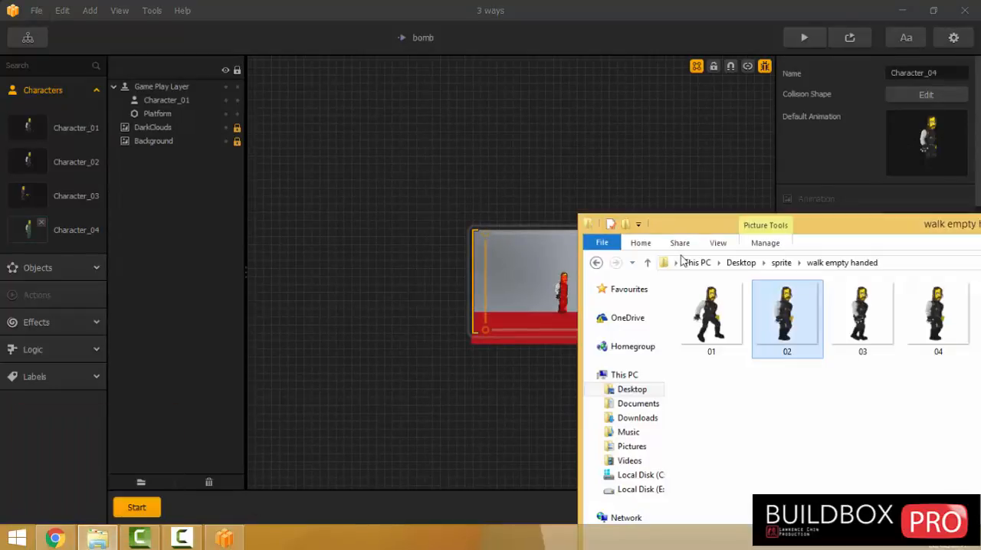
pyautogui.moveTo(697, 230); pyautogui.dragTo(184, 147)
pyautogui.click(199, 230)
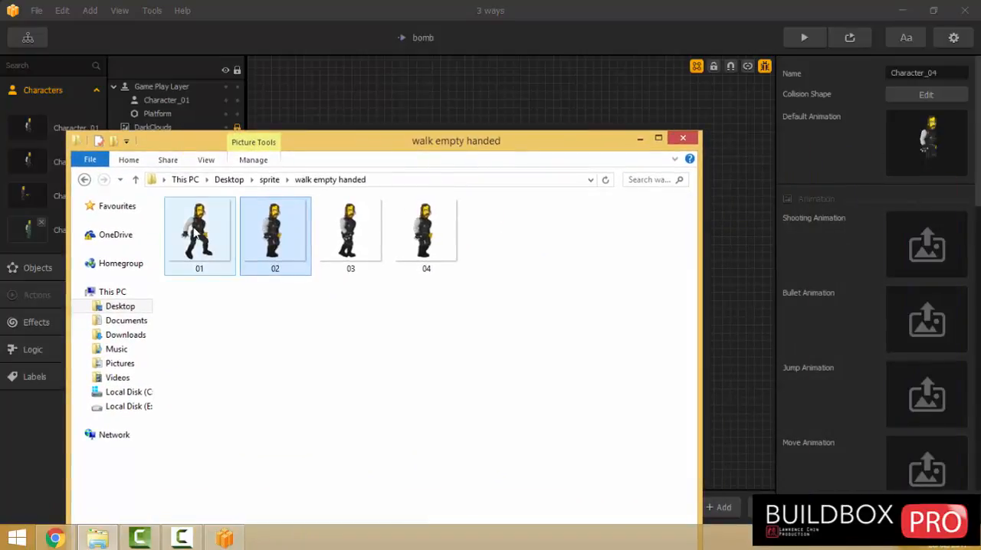
pyautogui.moveTo(199, 230); pyautogui.dragTo(936, 406)
pyautogui.click(941, 372)
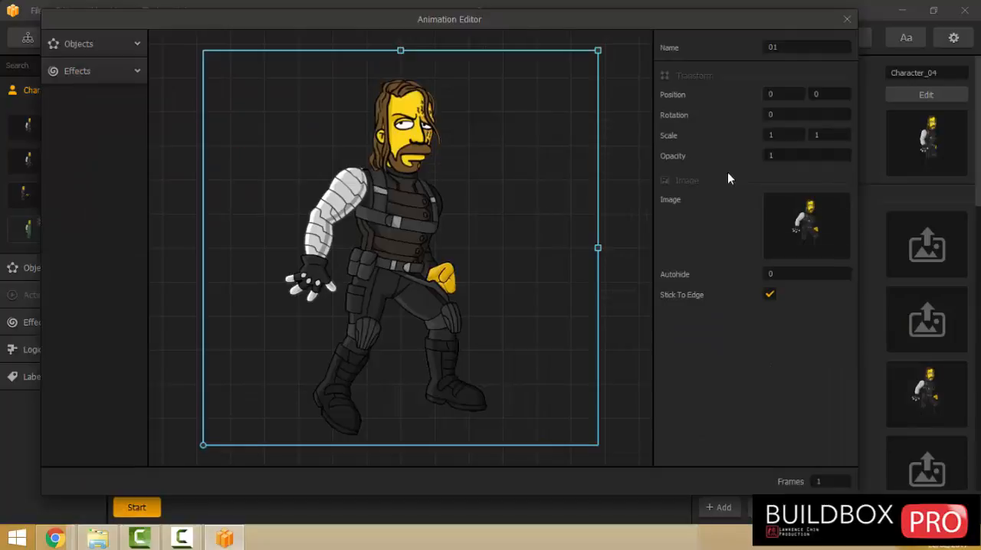
# Scale the jump image to 0.5 in both directions and close the Animation Editor.
pyautogui.moveTo(779, 134); pyautogui.dragTo(707, 148)
pyautogui.write('.5')
pyautogui.press('Return')
pyautogui.moveTo(827, 134); pyautogui.dragTo(747, 157)
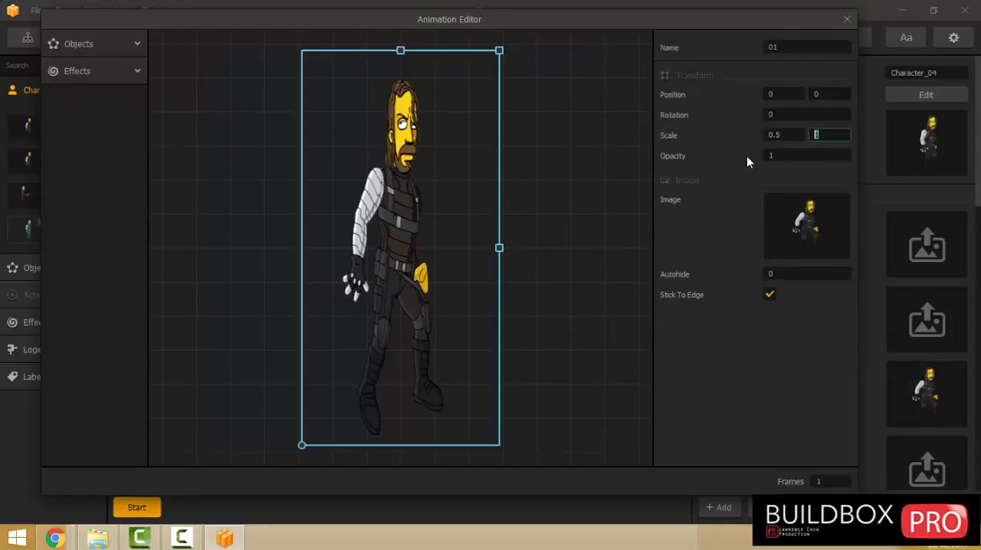
pyautogui.write('.5')
pyautogui.press('Return')
pyautogui.click(847, 18)
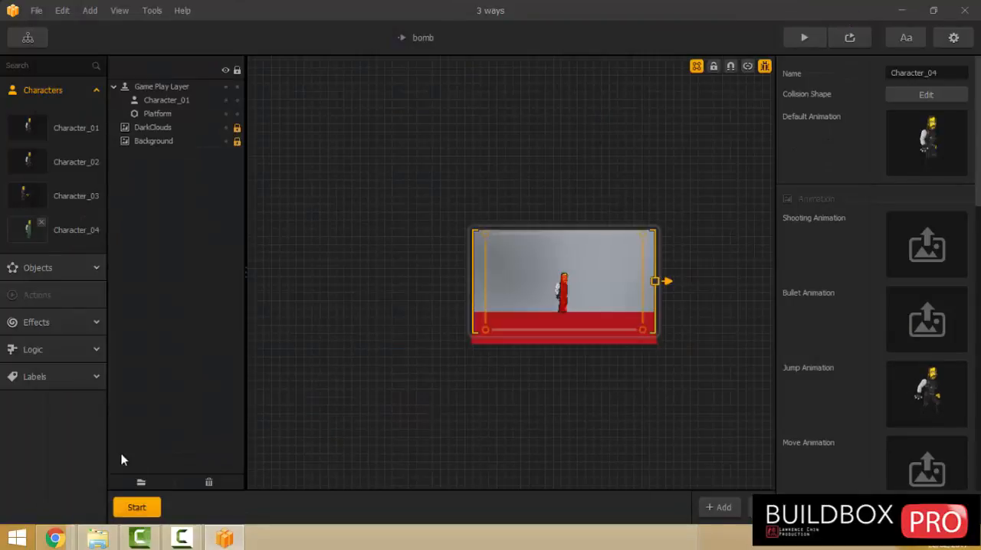
# Assign images 01 to 04 from the 'walk empty handed' folder as Character_04's Move Animation and open it for editing.
pyautogui.click(98, 539)
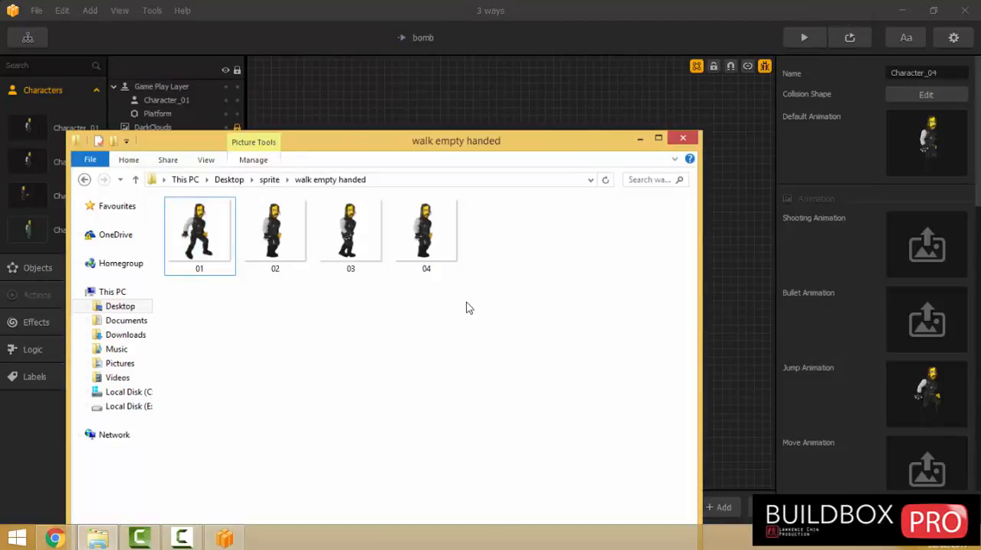
pyautogui.moveTo(466, 307); pyautogui.dragTo(167, 197)
pyautogui.moveTo(188, 245); pyautogui.dragTo(909, 459)
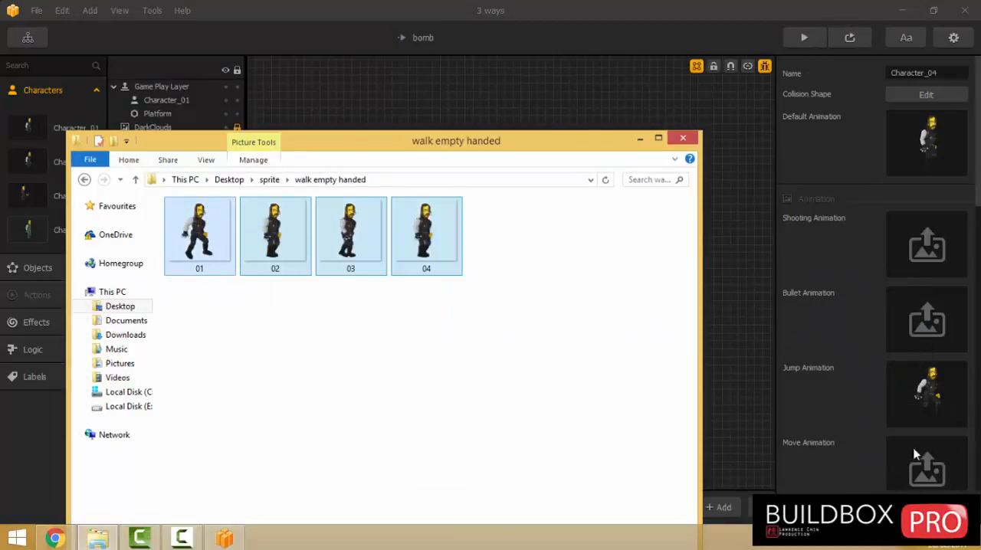
pyautogui.click(940, 447)
# Scale the move animation to 0.5 in both directions, adjust its playback speed and close the Animation Editor.
pyautogui.click(781, 135)
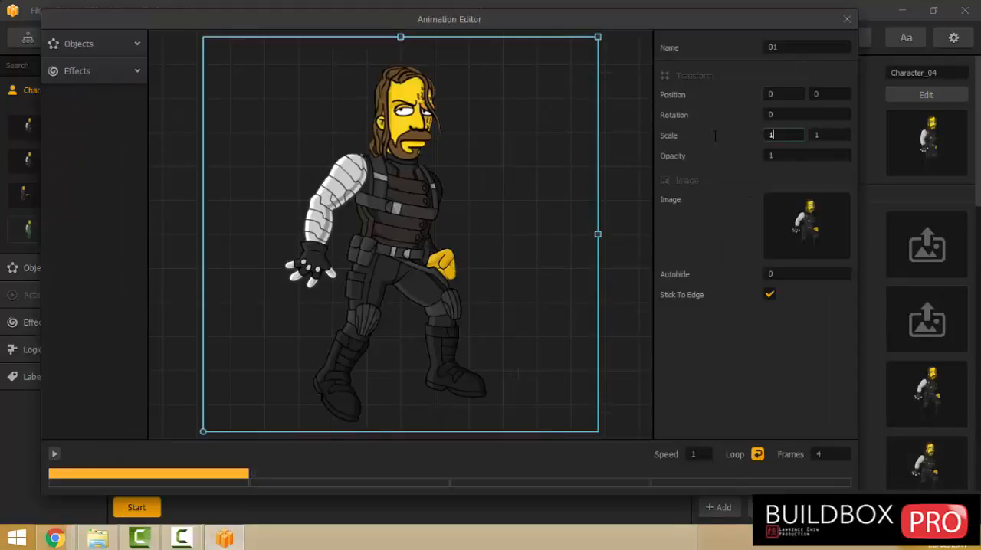
pyautogui.press('Tab')
pyautogui.write('.5')
pyautogui.press('Return')
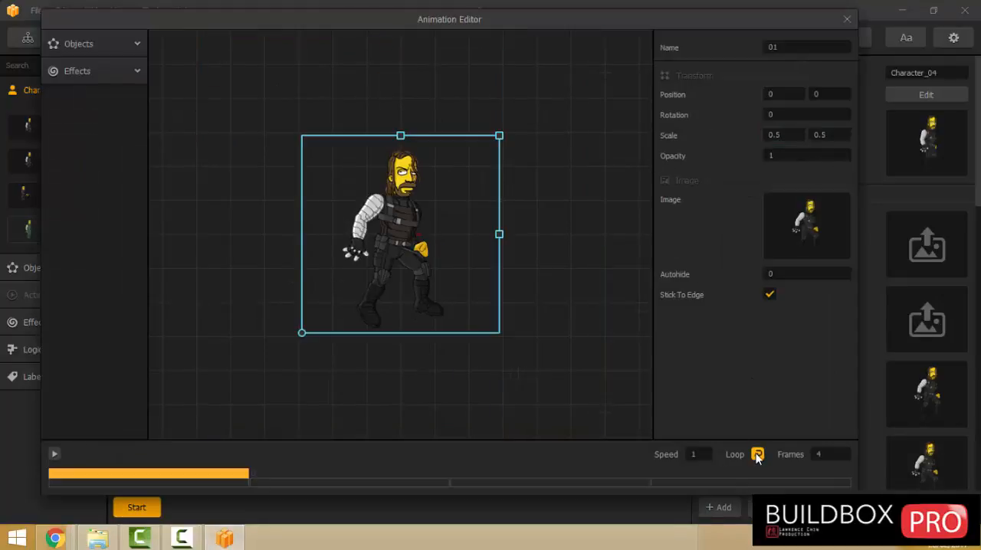
pyautogui.moveTo(703, 459); pyautogui.dragTo(602, 462)
pyautogui.write('.5')
pyautogui.press('Return')
pyautogui.click(845, 19)
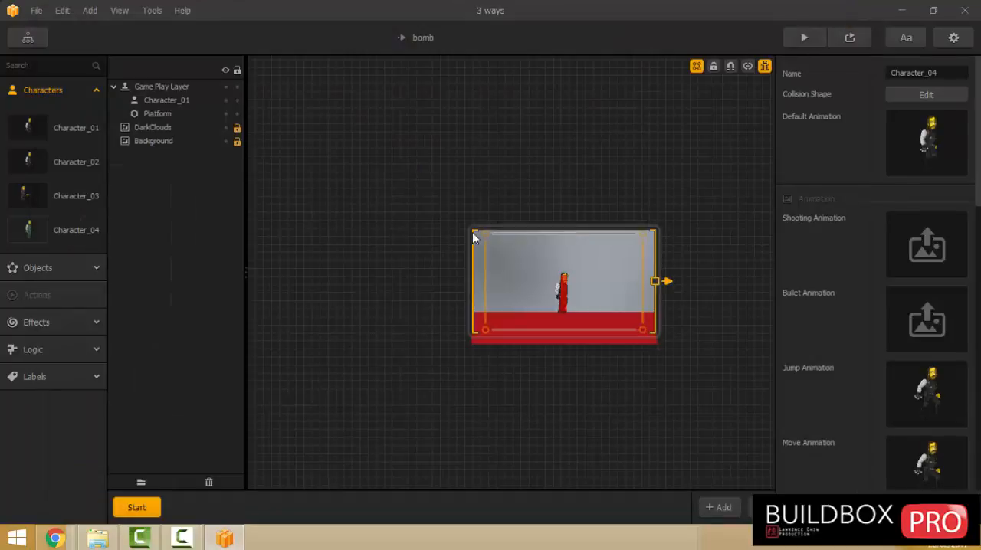
# Return from the bomb world to the Game Mind Map and show the full node network.
pyautogui.click(424, 212)
pyautogui.click(27, 38)
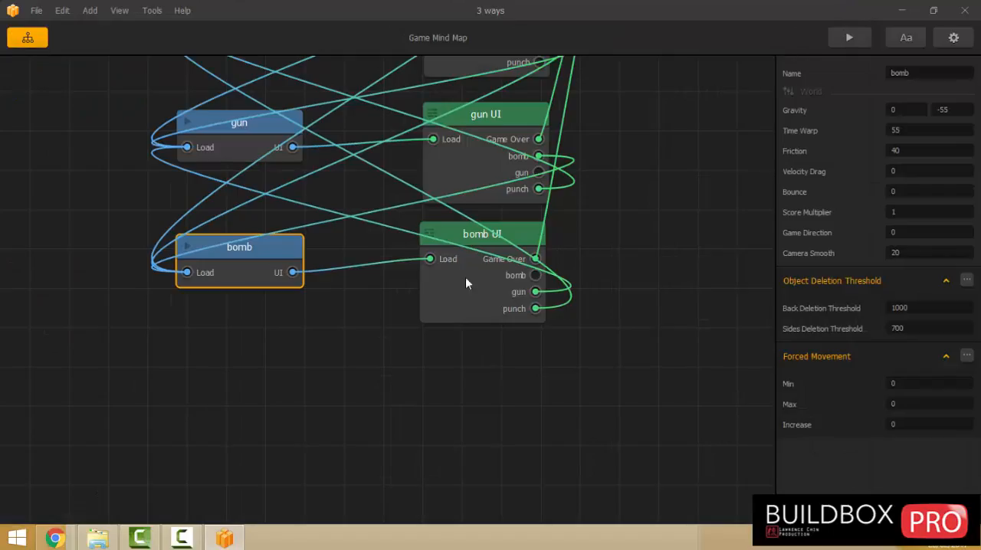
pyautogui.scroll(-4, 408, 232)
pyautogui.moveTo(603, 136); pyautogui.dragTo(556, 261)
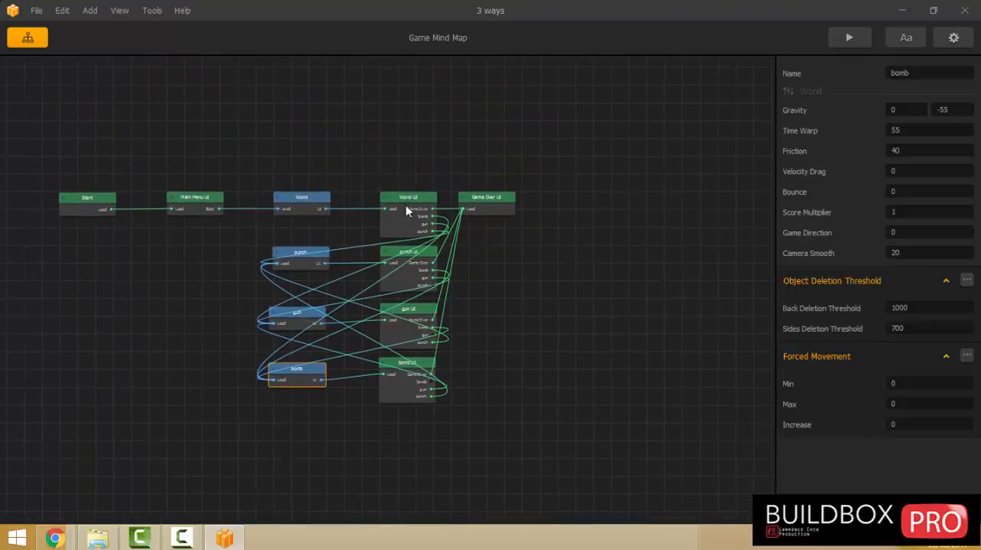